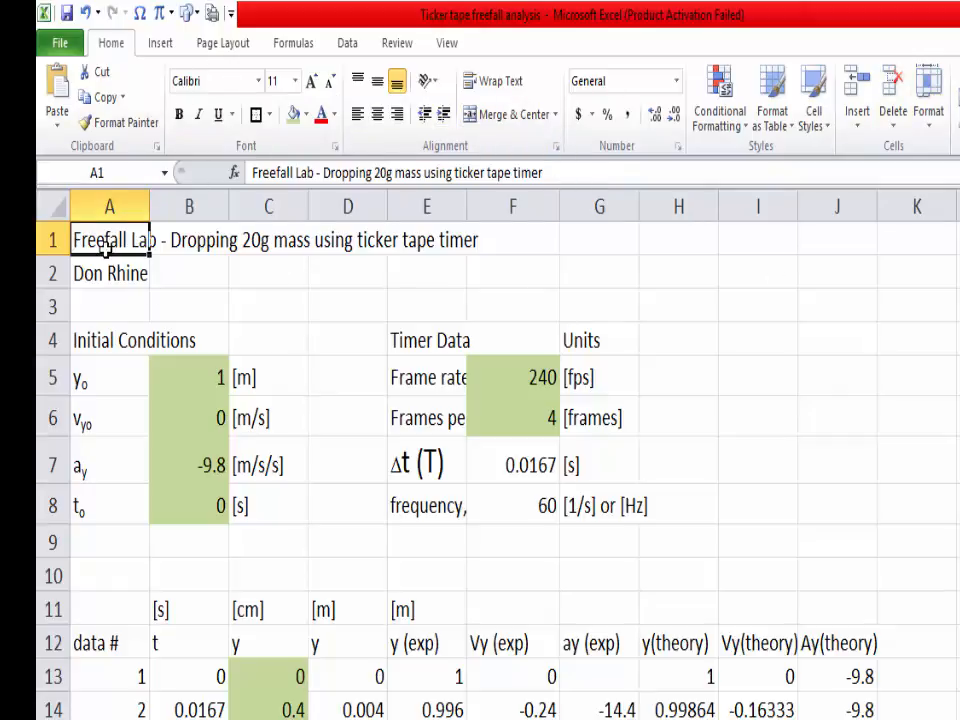
Step: Make the lab title in A1 bold and enlarge its font to 14 points
left_click(180, 116)
left_click(312, 82)
left_click(312, 82)
left_click(744, 382)
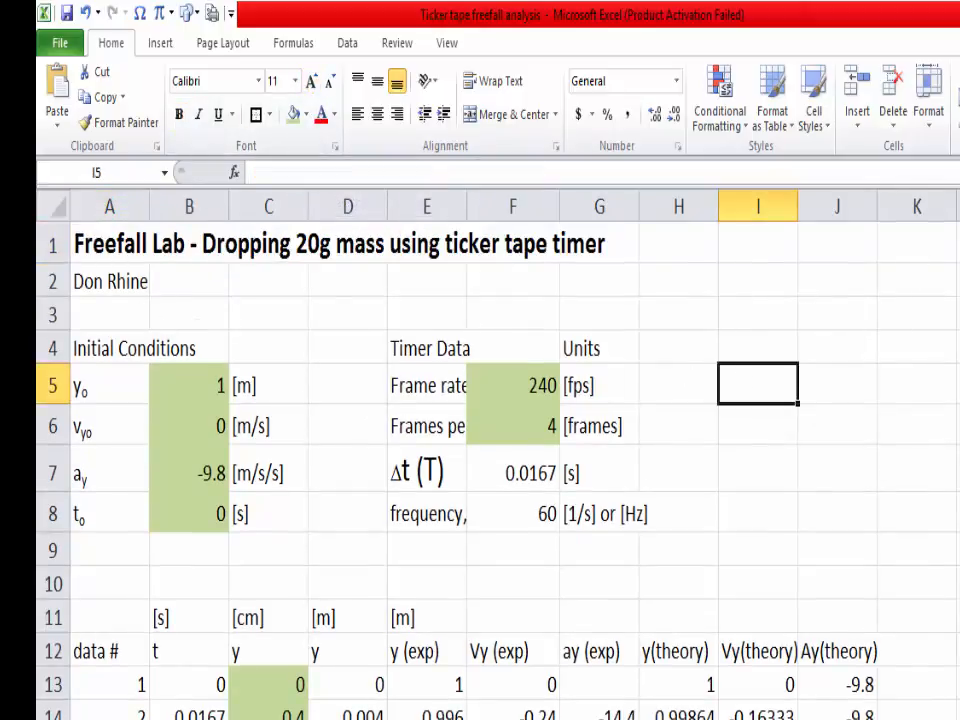
Step: Merge and center the lab title across A1:J1
left_click_drag(117, 243, 813, 248)
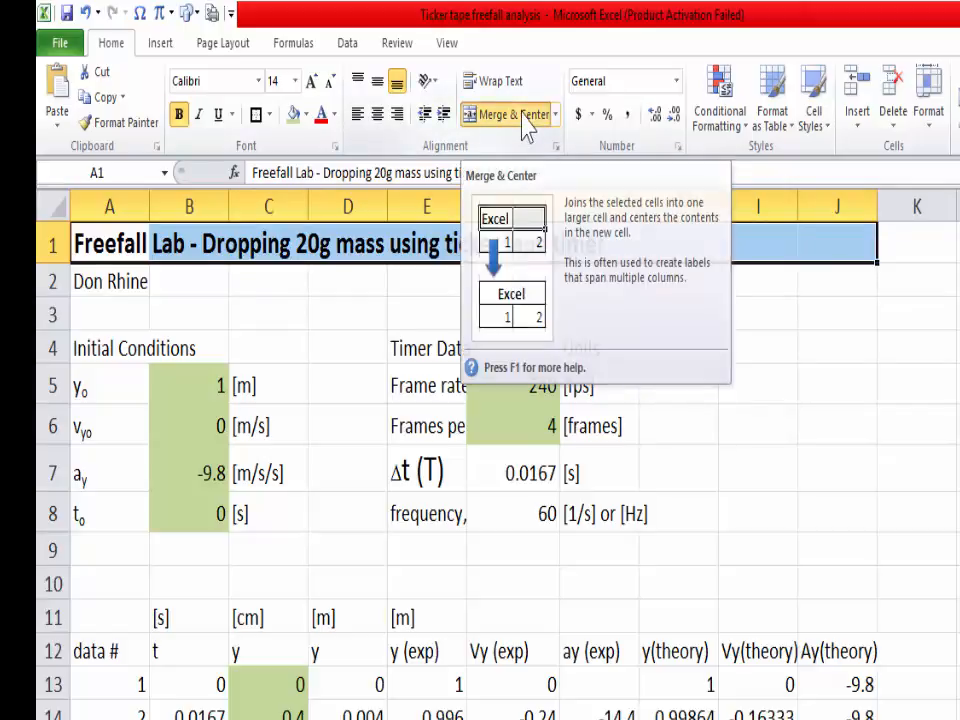
left_click(522, 116)
left_click(736, 396)
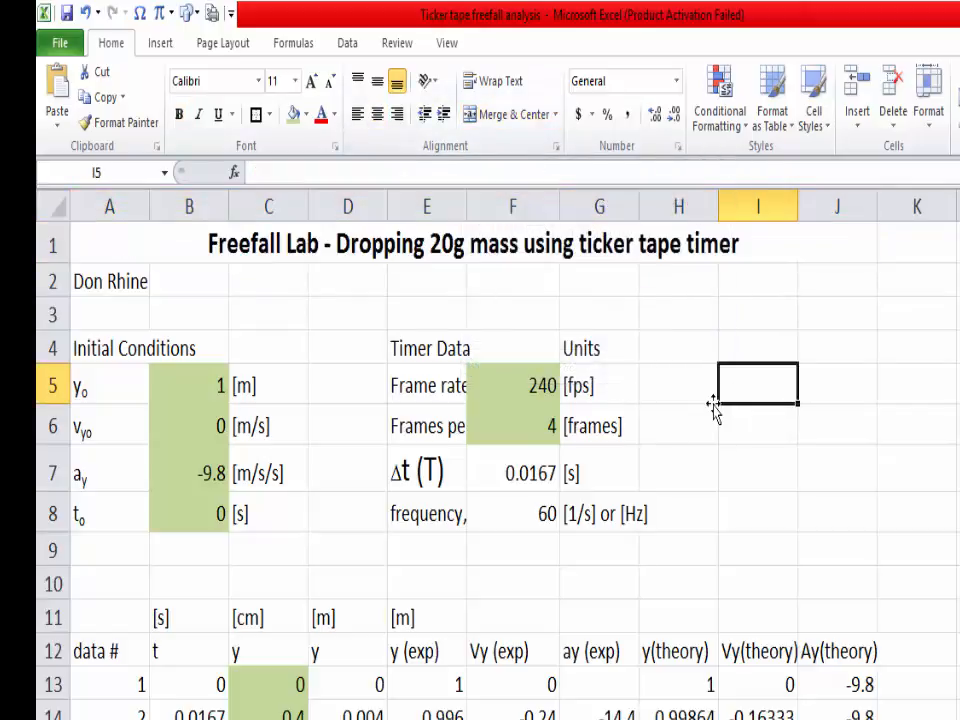
Step: Merge and center the author's name across A2:J2 beneath the title
left_click(93, 282)
left_click_drag(101, 284, 829, 287)
left_click(510, 118)
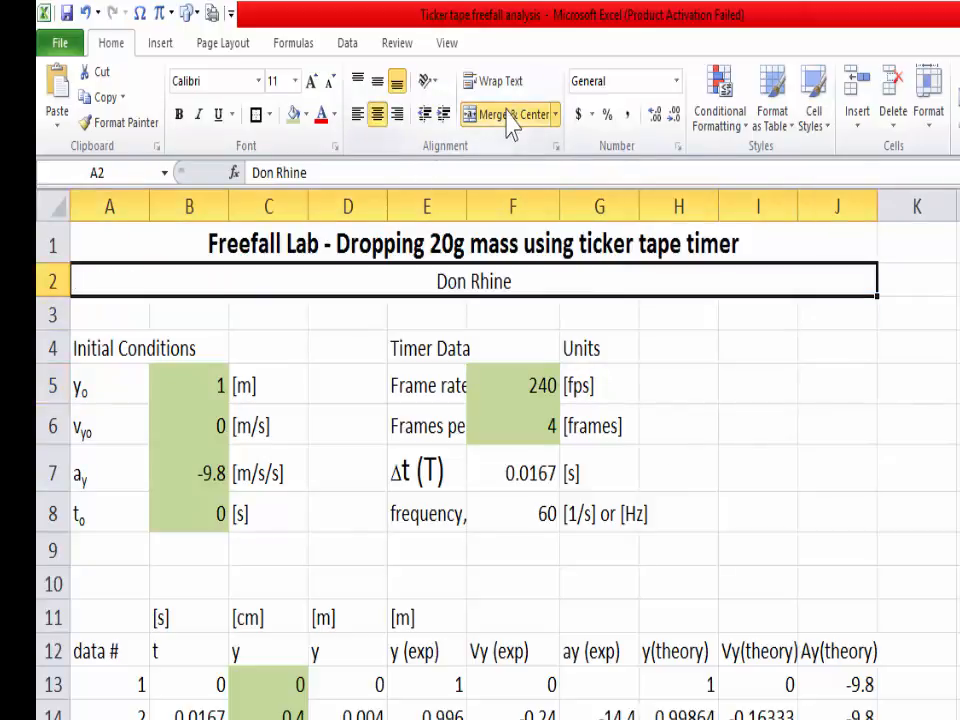
left_click(470, 285)
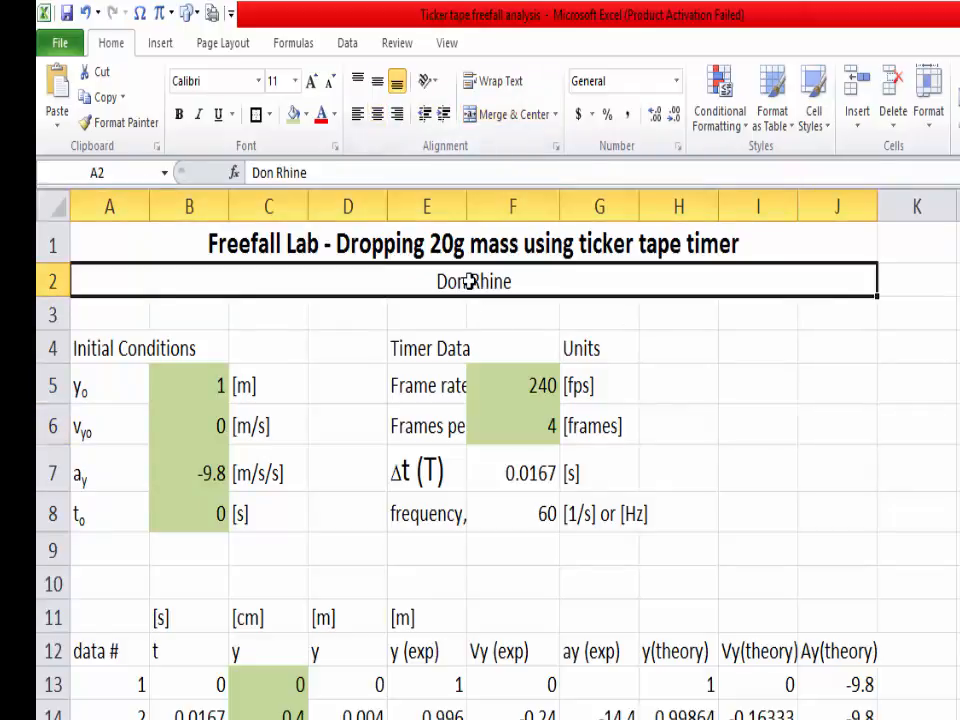
left_click_drag(748, 403, 745, 425)
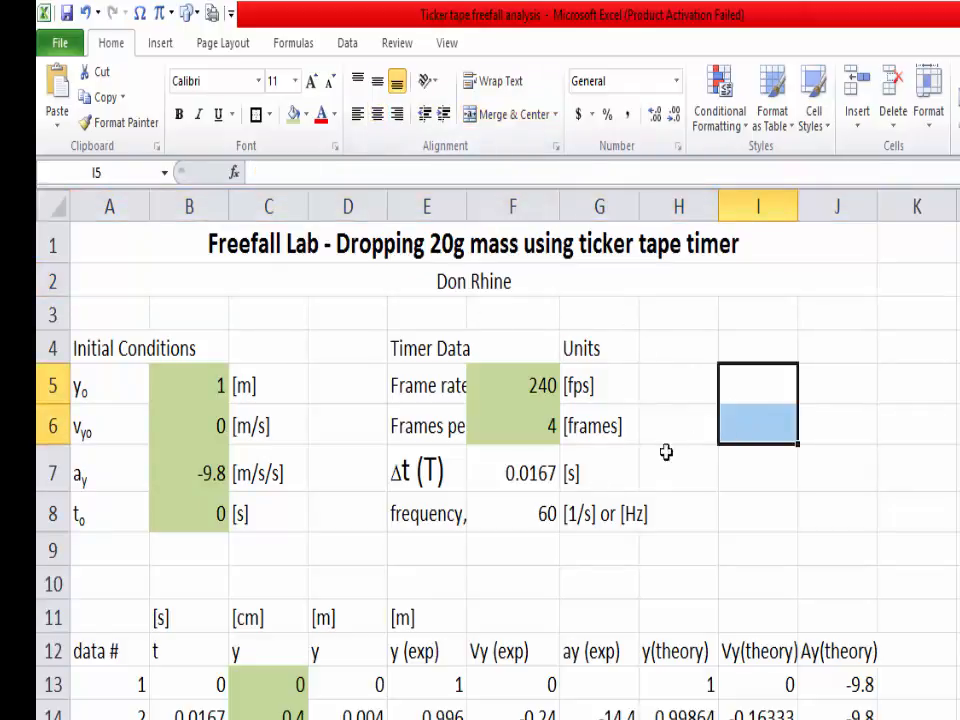
Step: Make all the section headings in row 4 bold
left_click(52, 348)
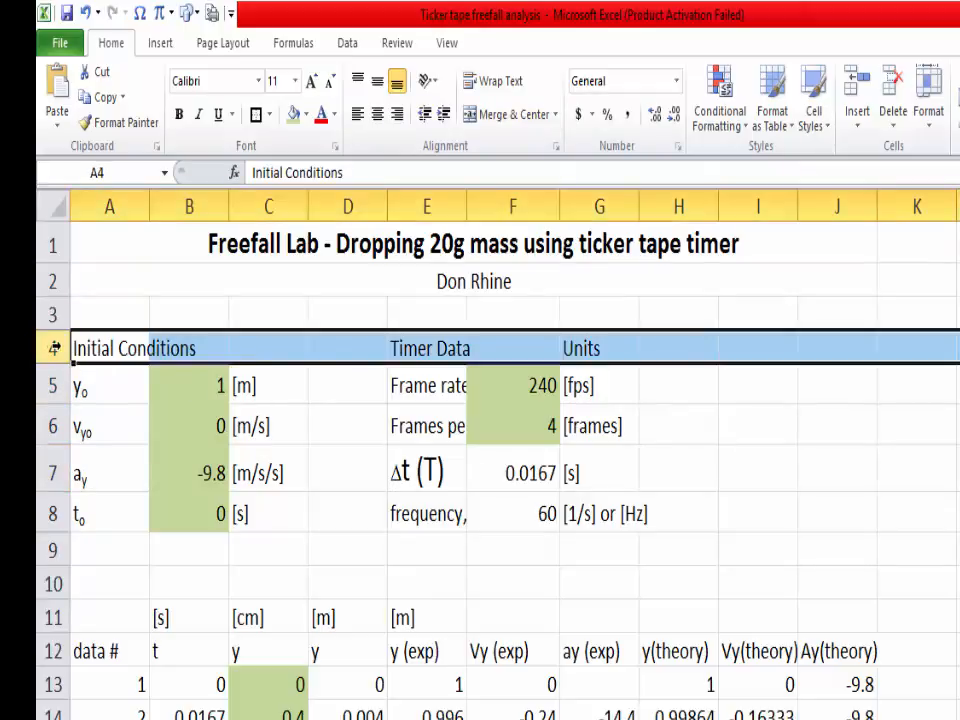
left_click(182, 120)
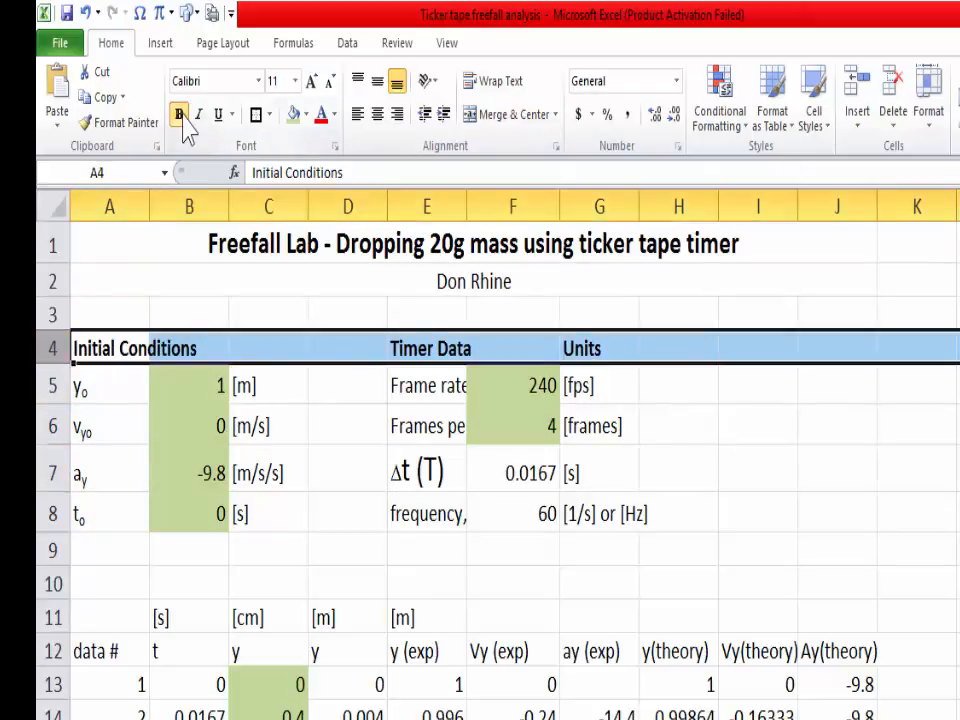
left_click(761, 476)
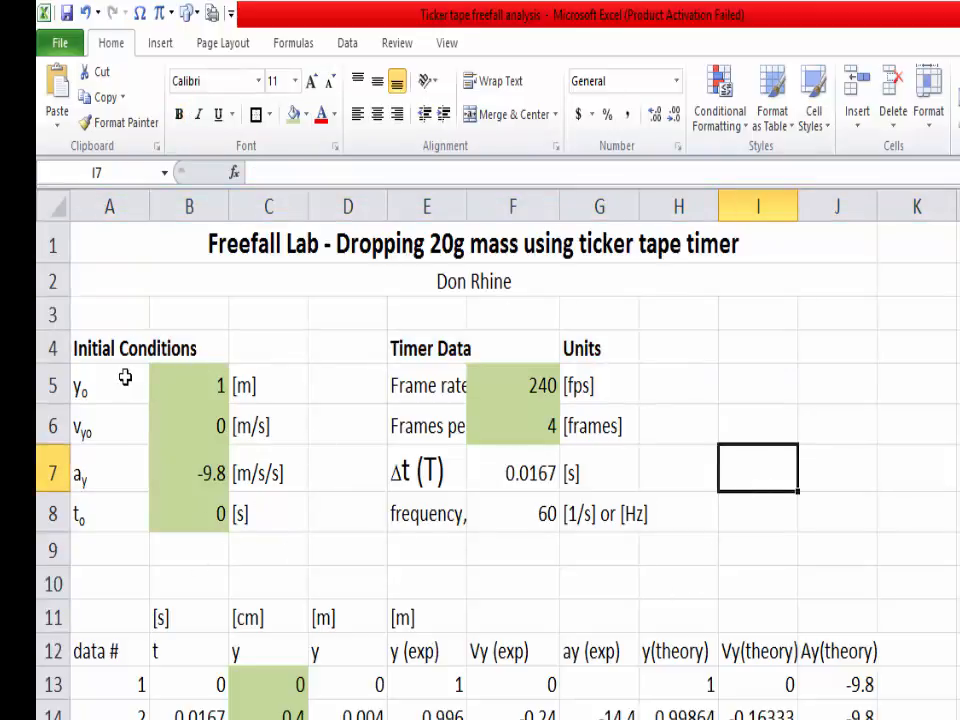
Step: Center the symbols, values and units of the Initial Conditions block in A5:C8
left_click_drag(116, 380, 240, 512)
left_click(240, 512)
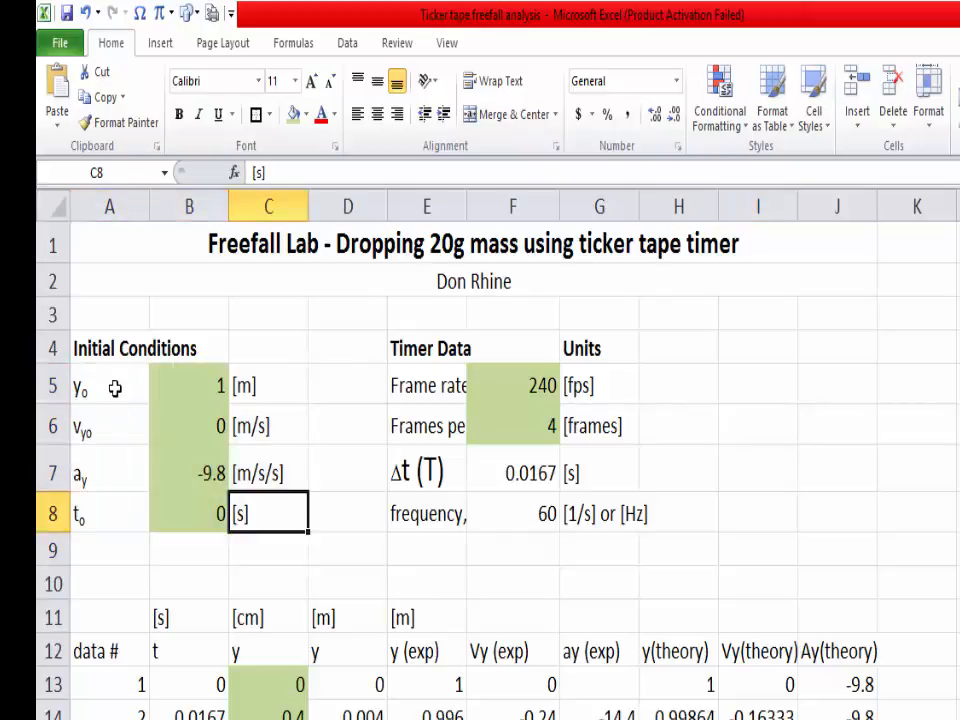
left_click_drag(118, 388, 271, 508)
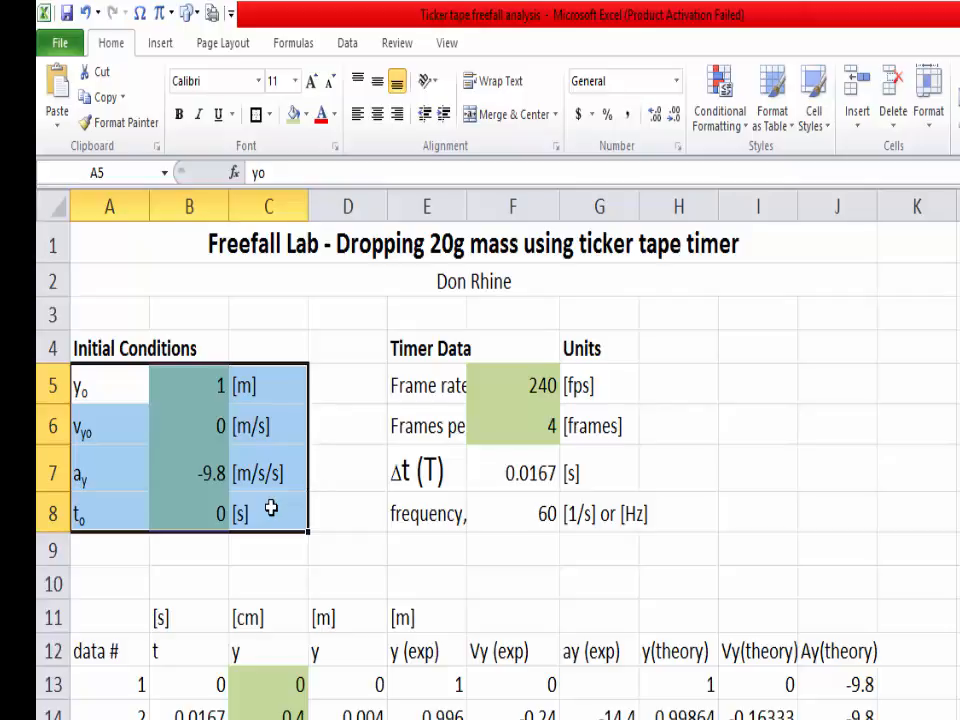
left_click(378, 115)
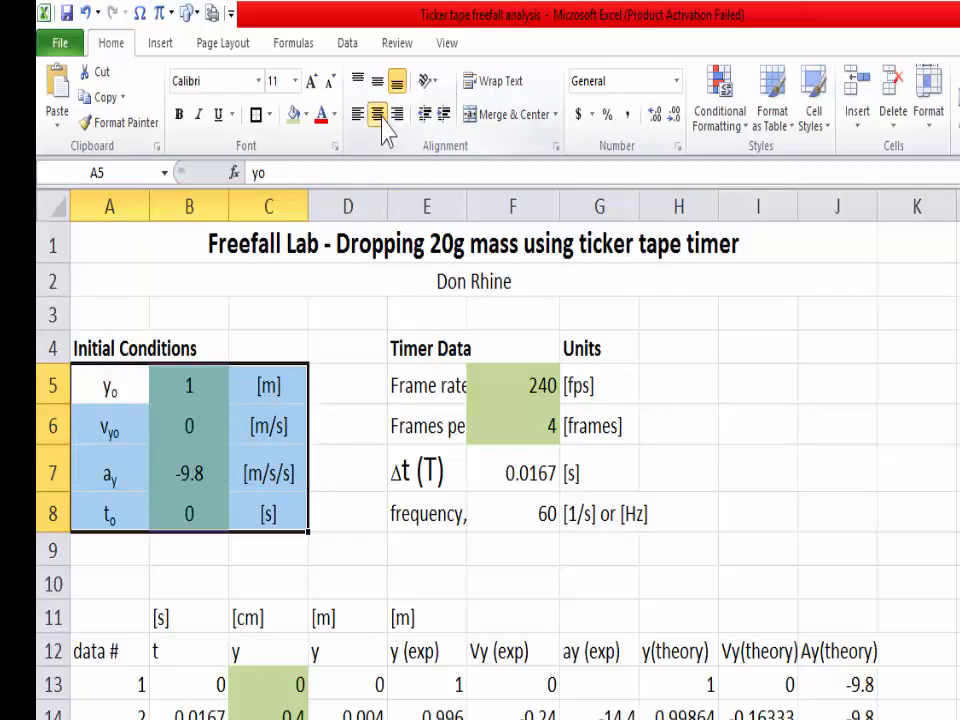
Step: Apply all borders to the Initial Conditions cells A5:C8 and enclose the block in a thick box border
left_click(270, 115)
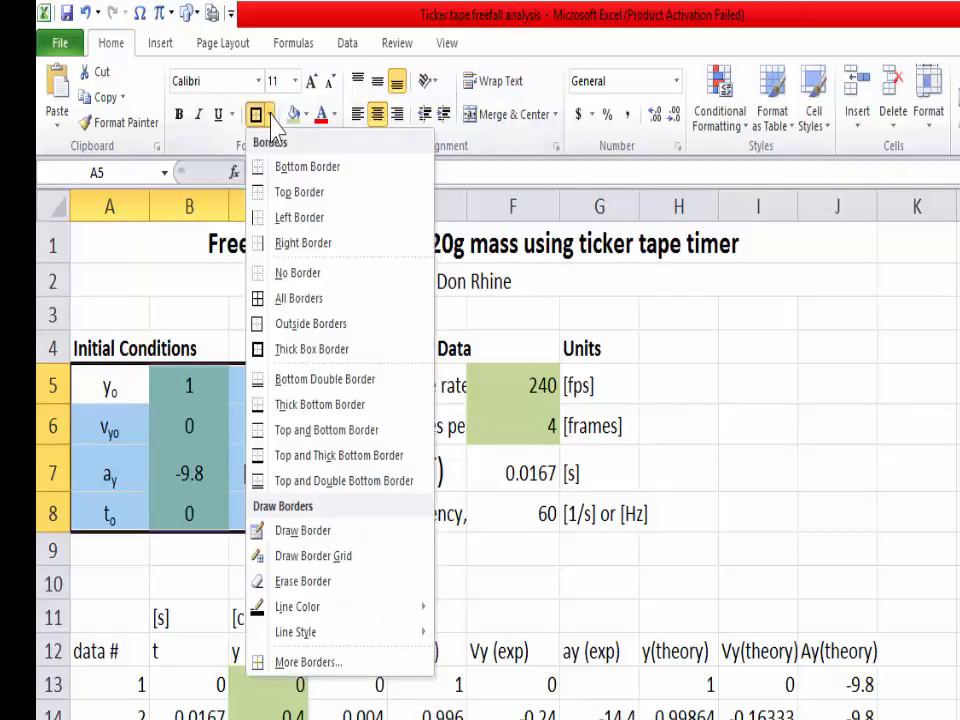
left_click(296, 299)
left_click(885, 495)
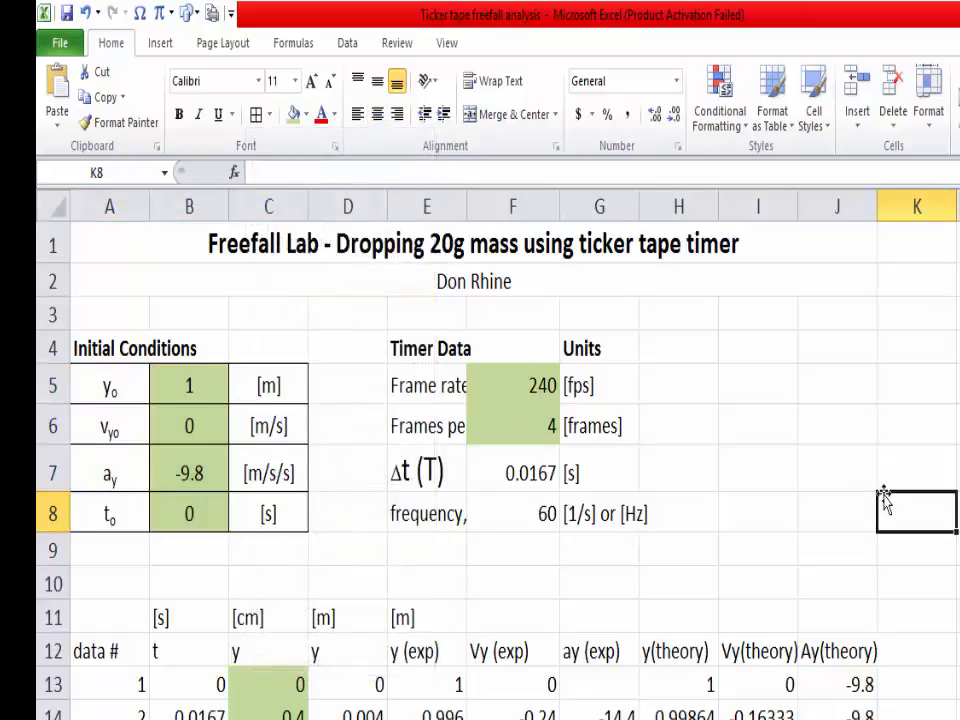
left_click_drag(118, 386, 268, 510)
left_click(268, 114)
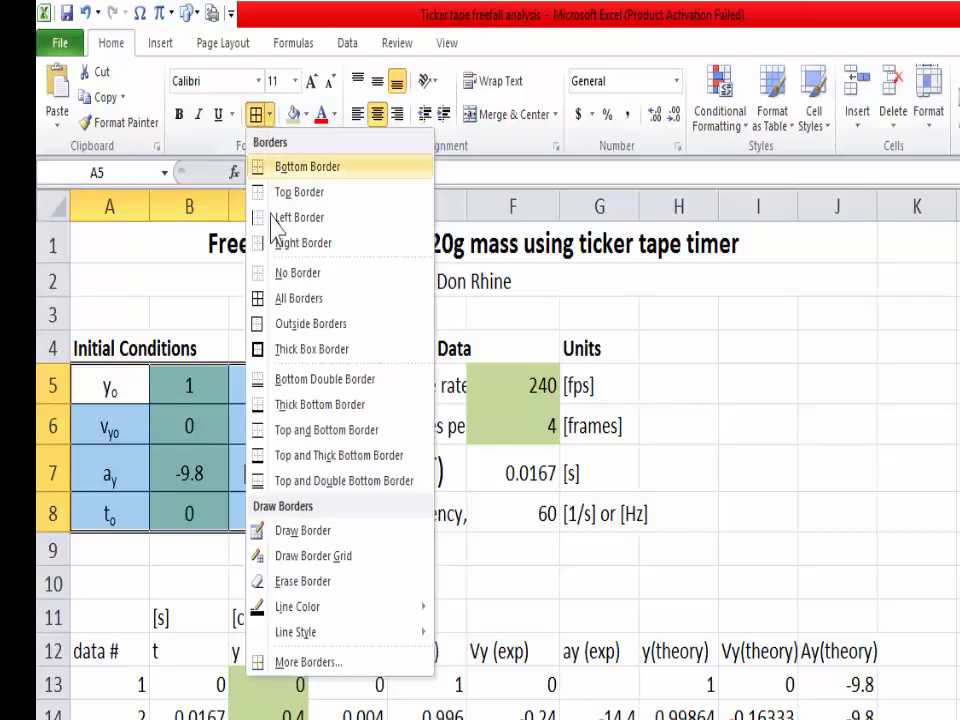
left_click(299, 352)
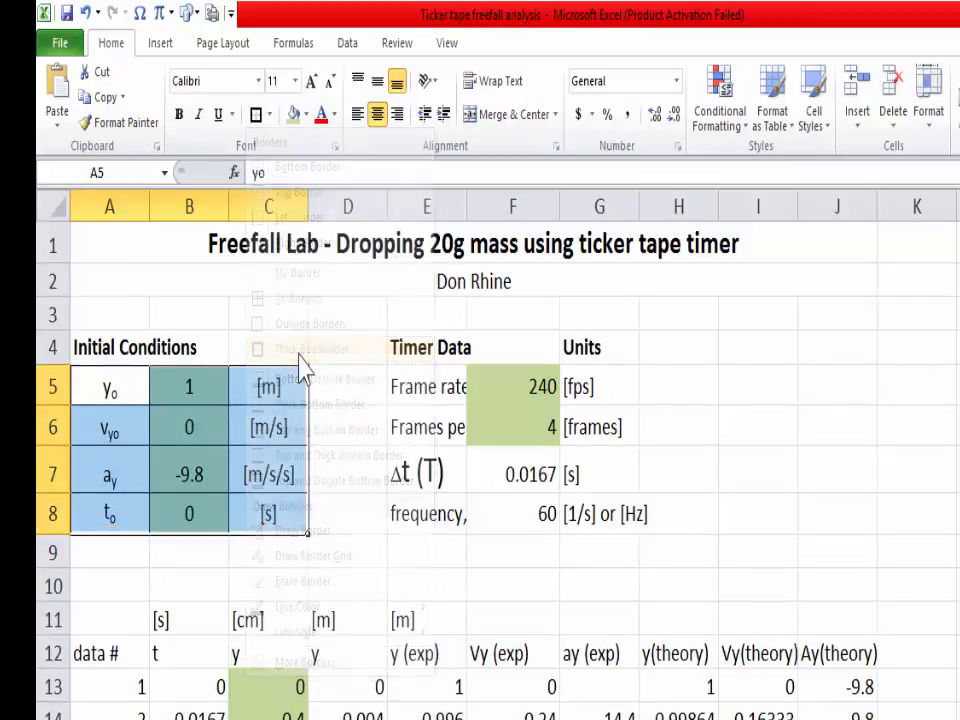
left_click(758, 414)
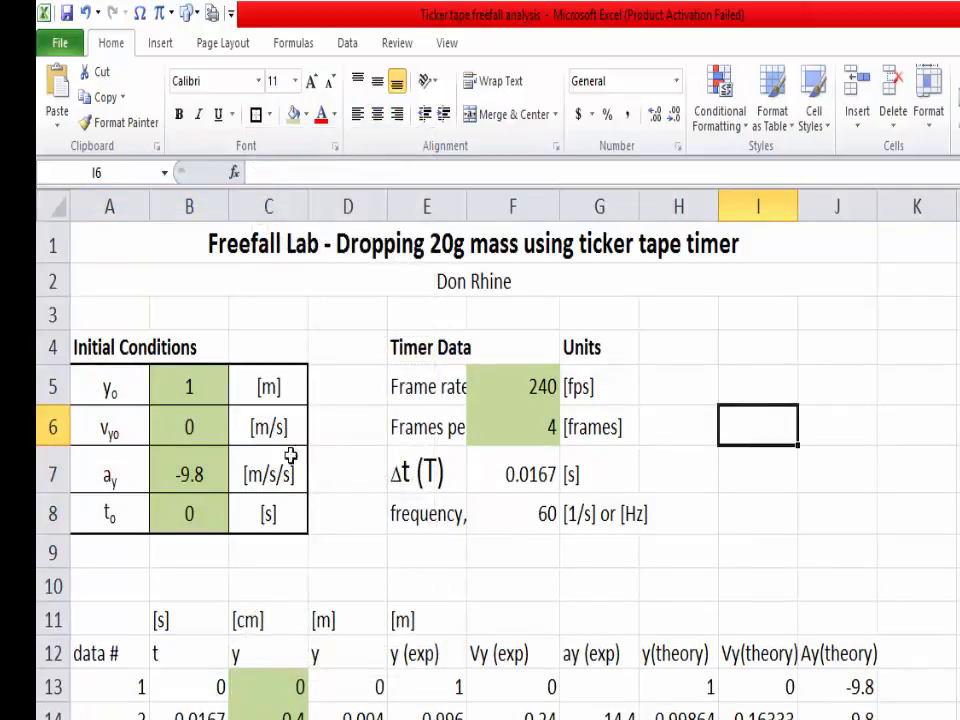
Step: Merge and center the Initial Conditions heading across A4:C4
left_click(110, 358)
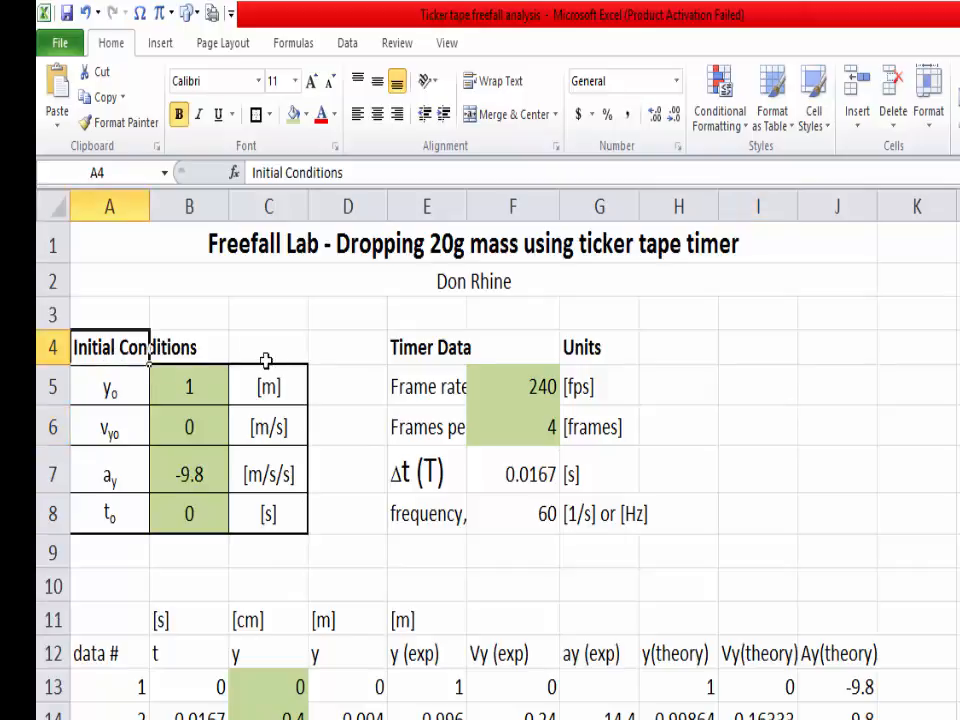
mouse_move(256, 350)
left_mouse_down()
mouse_move(126, 347)
mouse_move(251, 349)
left_mouse_up()
left_click(103, 354)
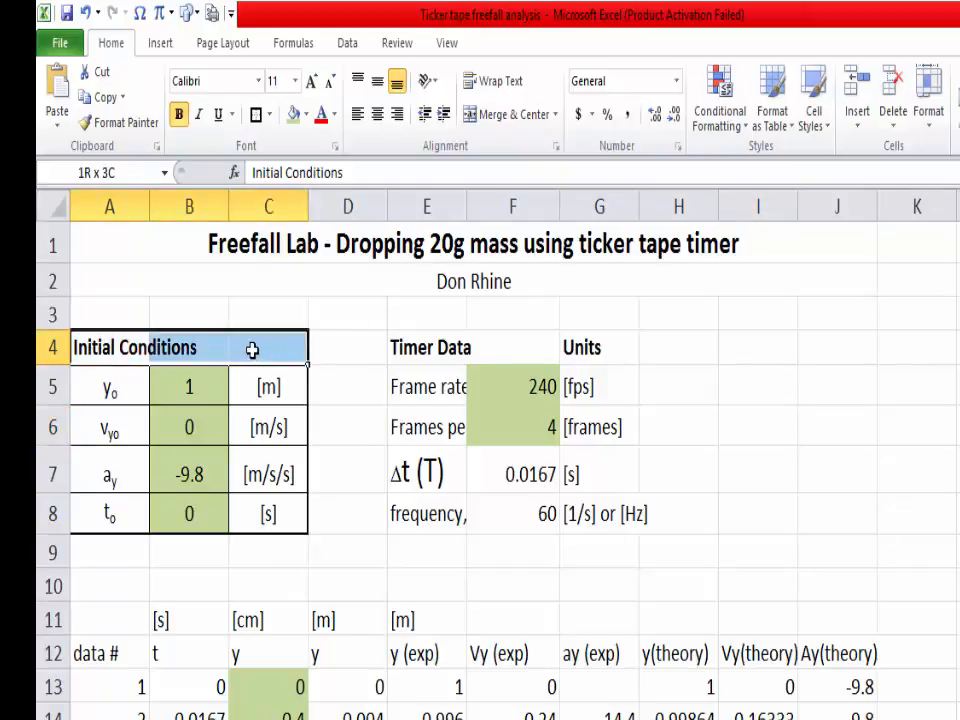
left_click(505, 117)
left_click(771, 463)
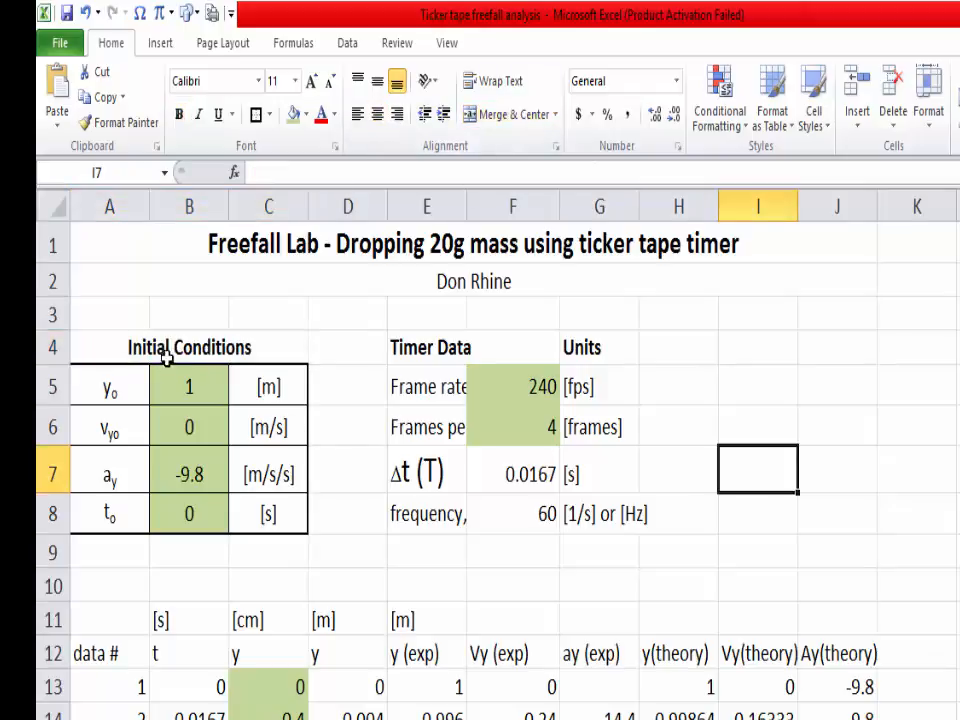
Step: Put a thick box border around the merged Initial Conditions heading
left_click(200, 335)
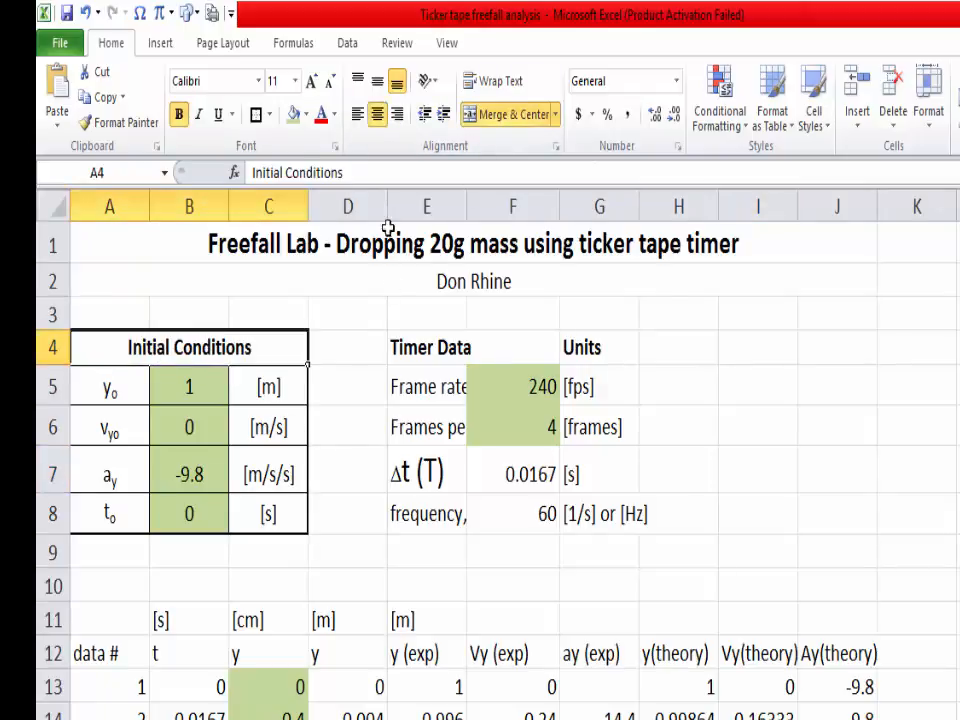
left_click(256, 115)
left_click(334, 410)
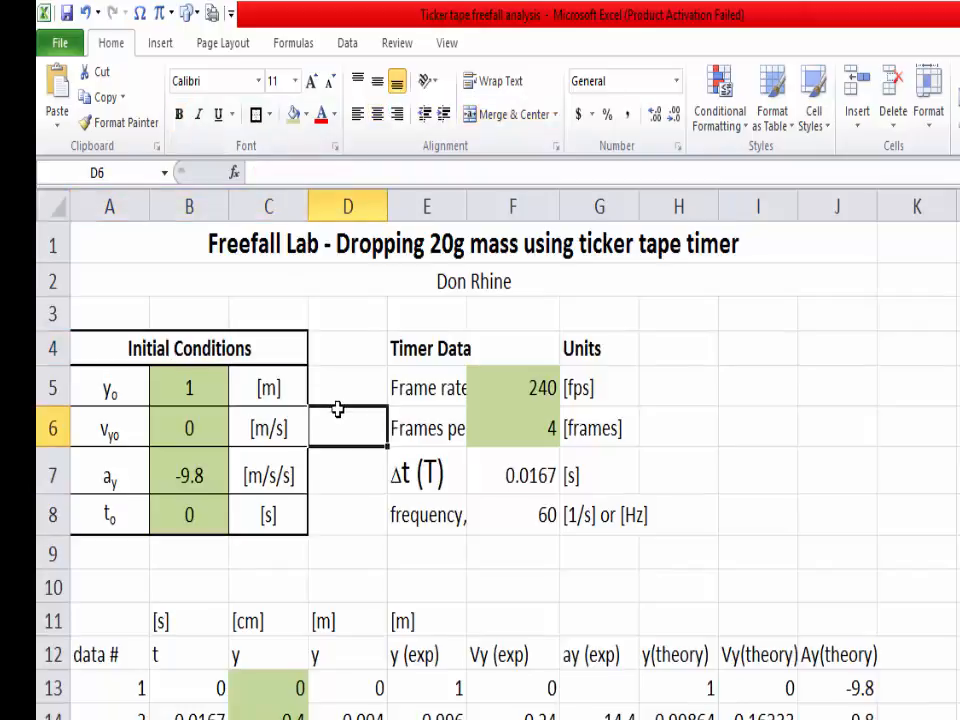
left_click(771, 398)
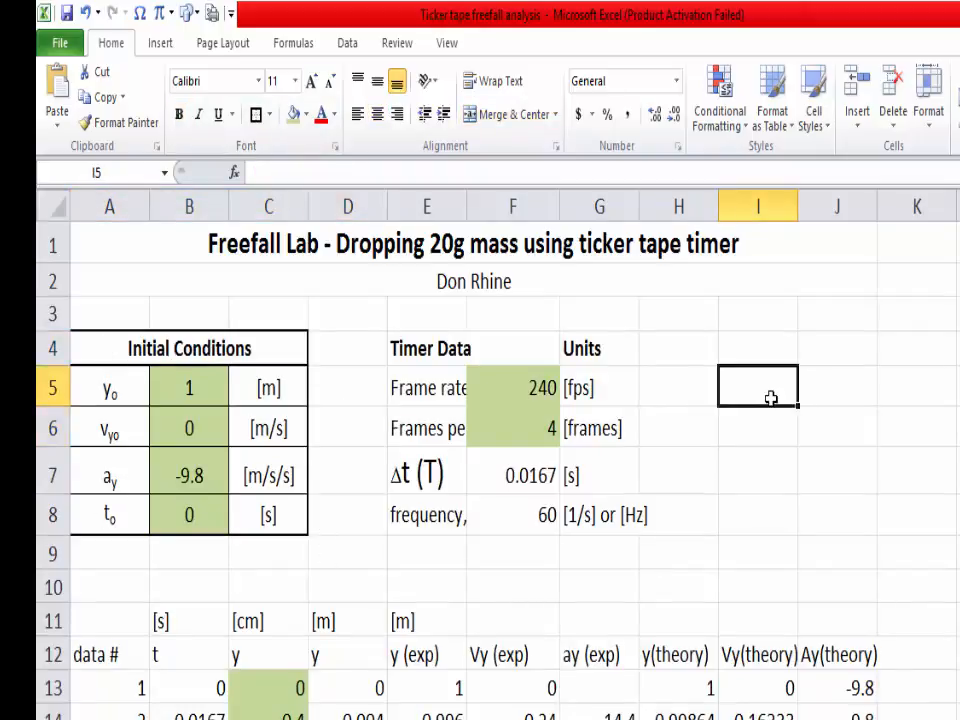
Step: Delete the Units heading from cell G4
left_click(608, 351)
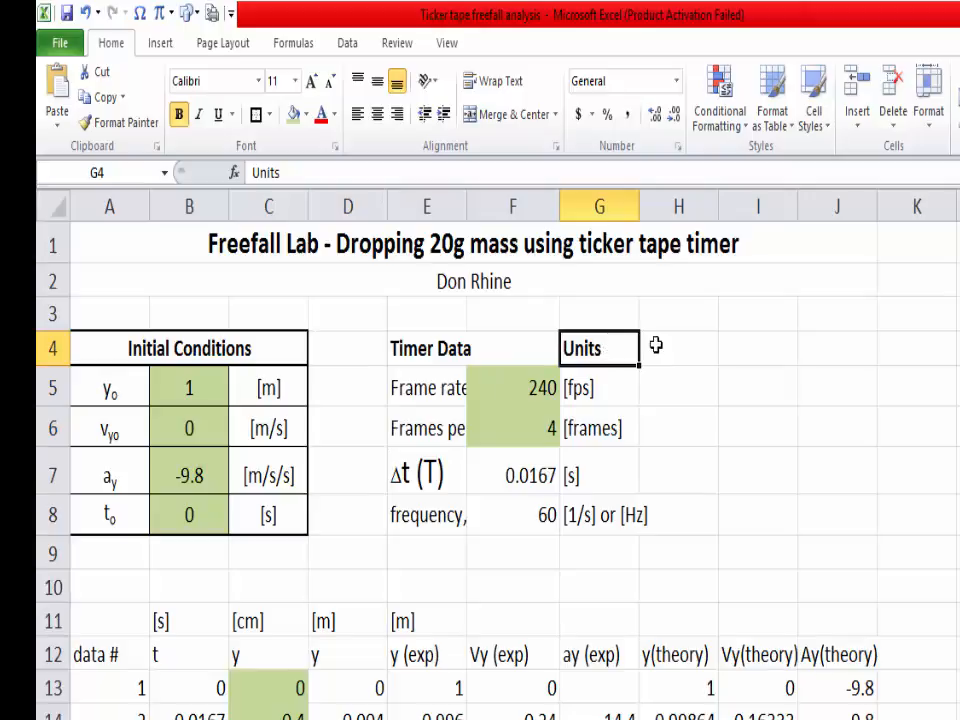
key("Delete")
left_click(753, 364)
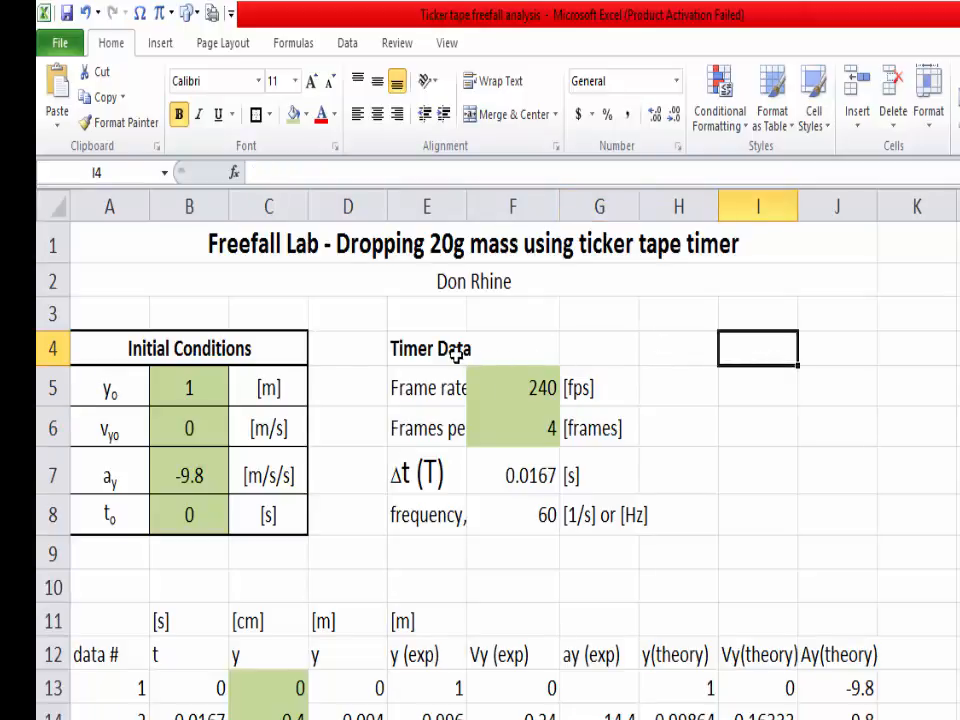
Step: Merge and center the Timer Data heading across E4:G4 and give it a thick box border
left_click_drag(430, 348, 579, 354)
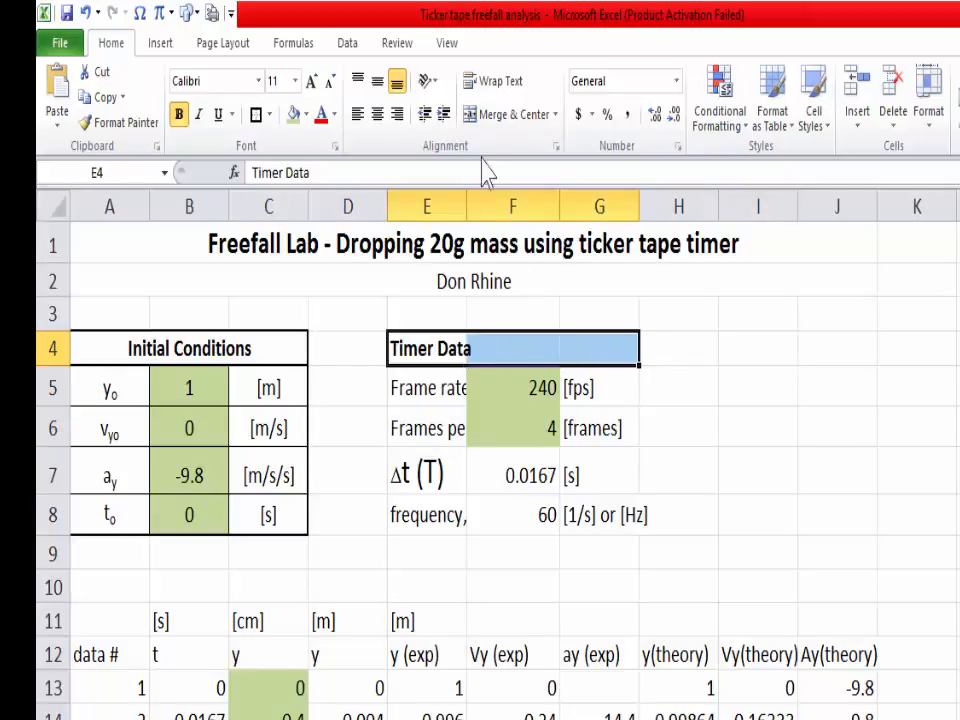
left_click(517, 120)
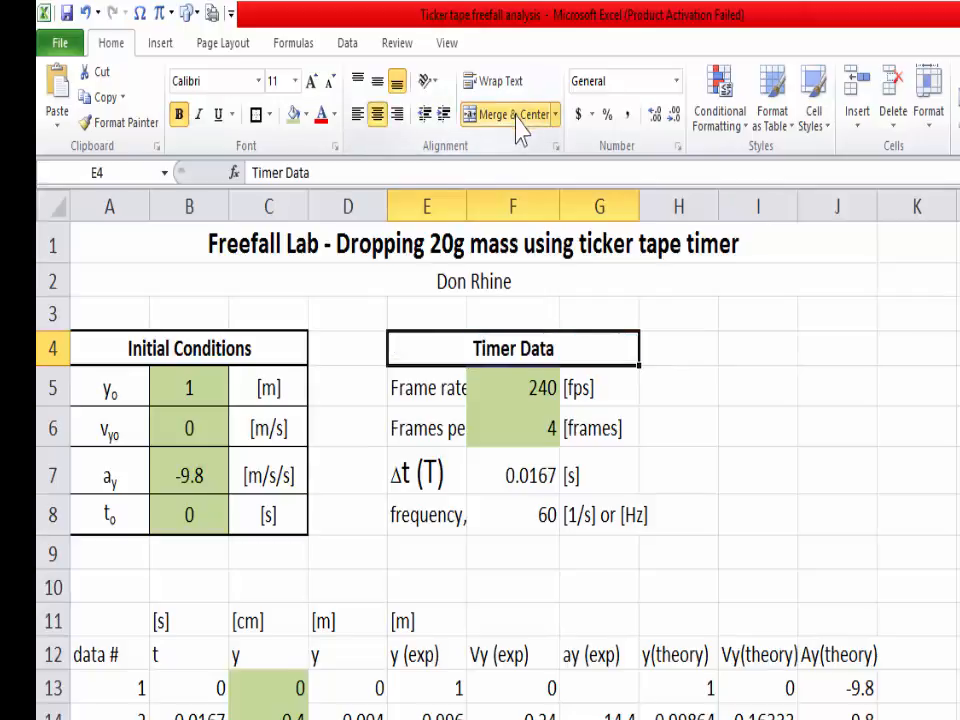
left_click(256, 115)
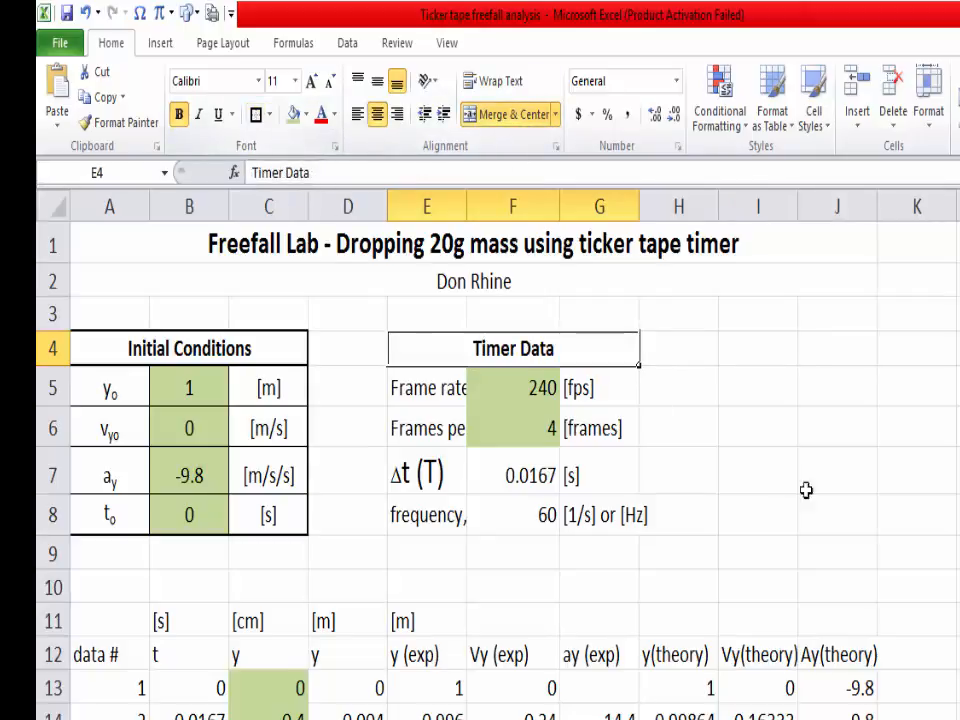
left_click(812, 512)
Step: Try a slightly wider column E for the Timer Data labels and return it to its previous width
left_click_drag(445, 385, 594, 517)
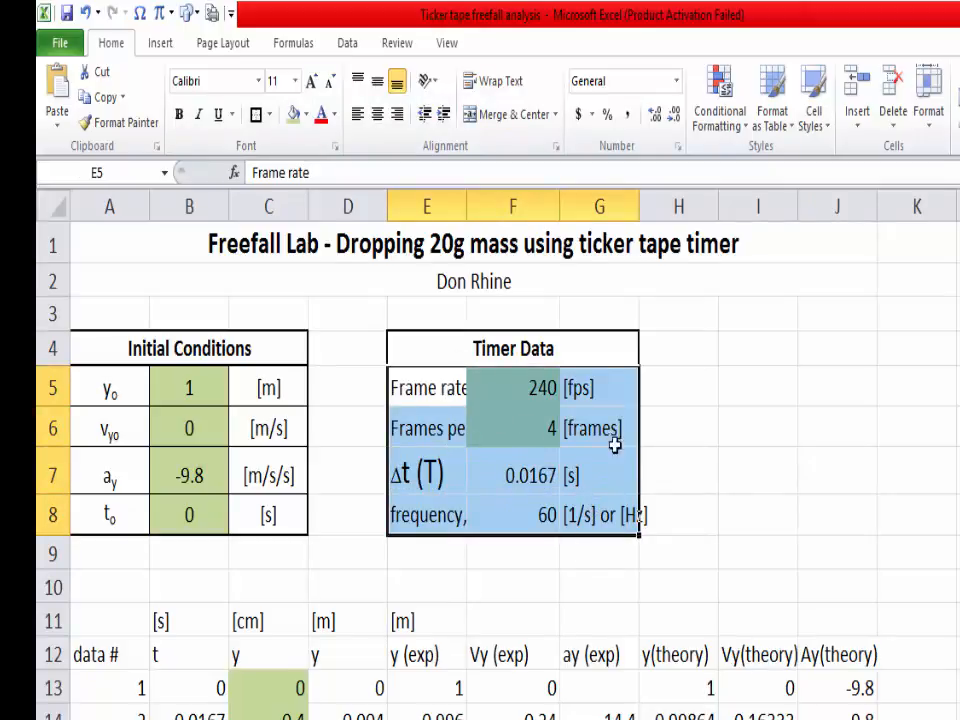
left_click(853, 399)
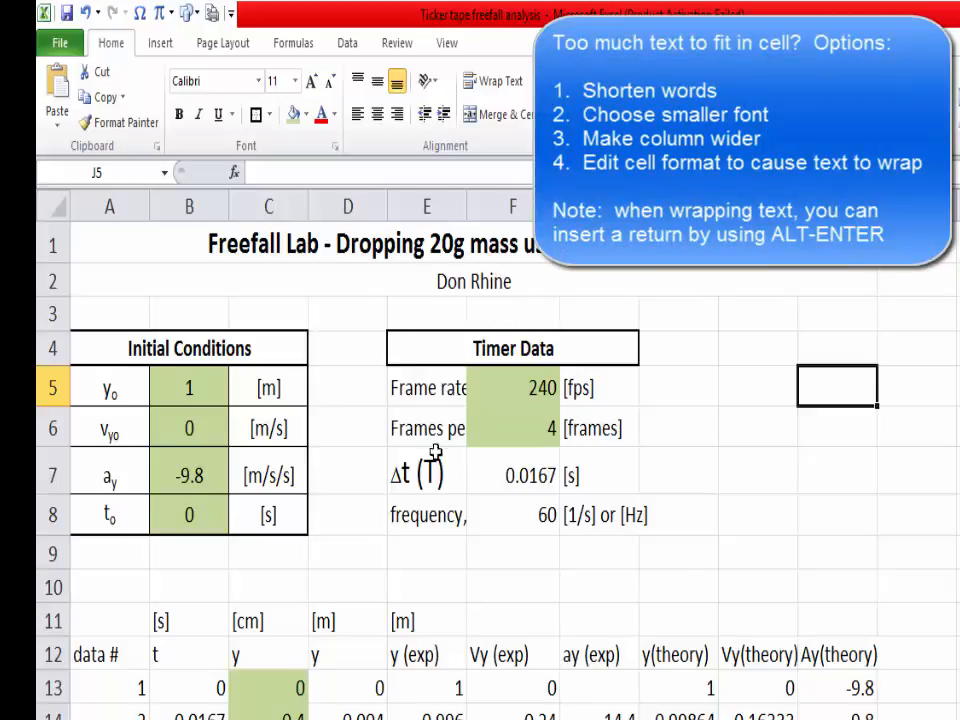
mouse_move(470, 205)
left_mouse_down()
mouse_move(497, 206)
mouse_move(462, 221)
mouse_move(474, 210)
left_mouse_up()
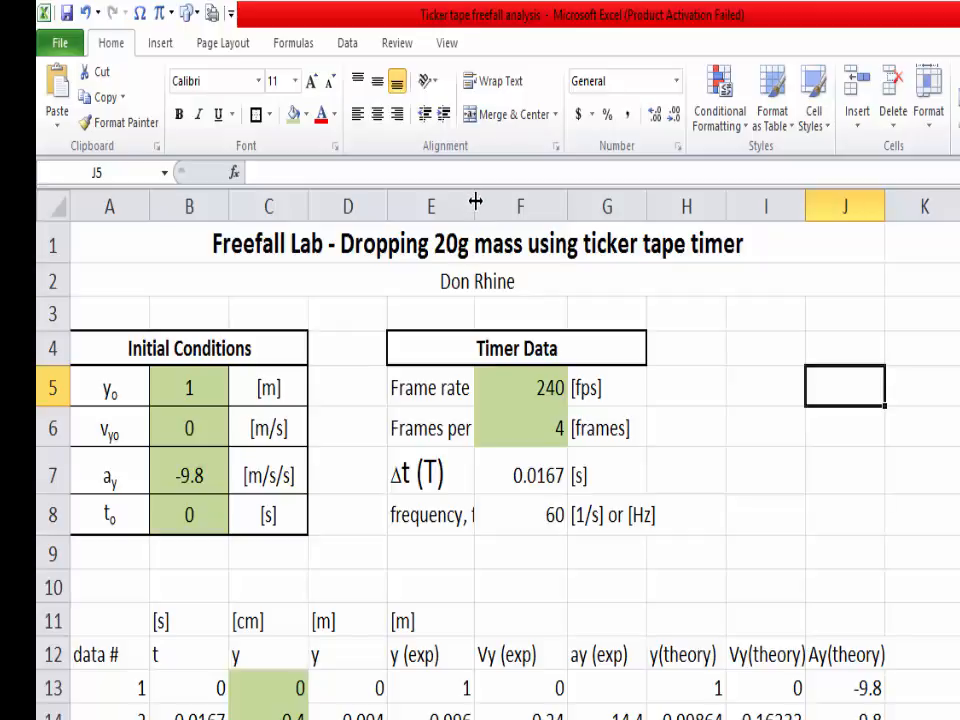
mouse_move(476, 202)
left_mouse_down()
mouse_move(569, 208)
mouse_move(426, 210)
mouse_move(468, 208)
left_mouse_up()
left_click(602, 719)
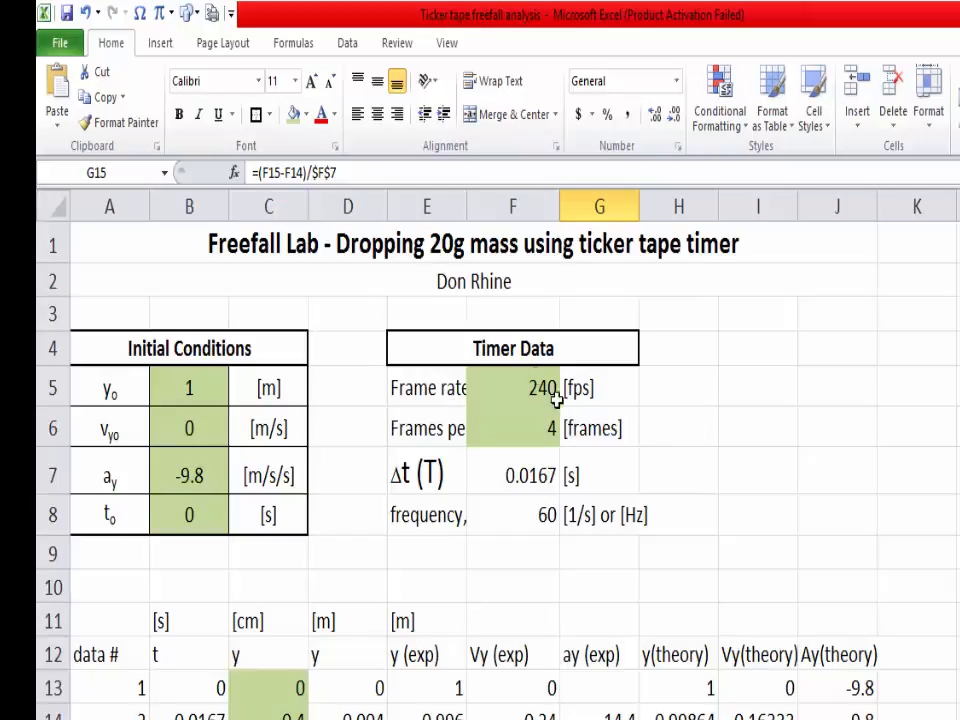
Step: Reduce the font size of the frame labels in E5:E6 by one increment to fit the column
left_click_drag(440, 397, 439, 422)
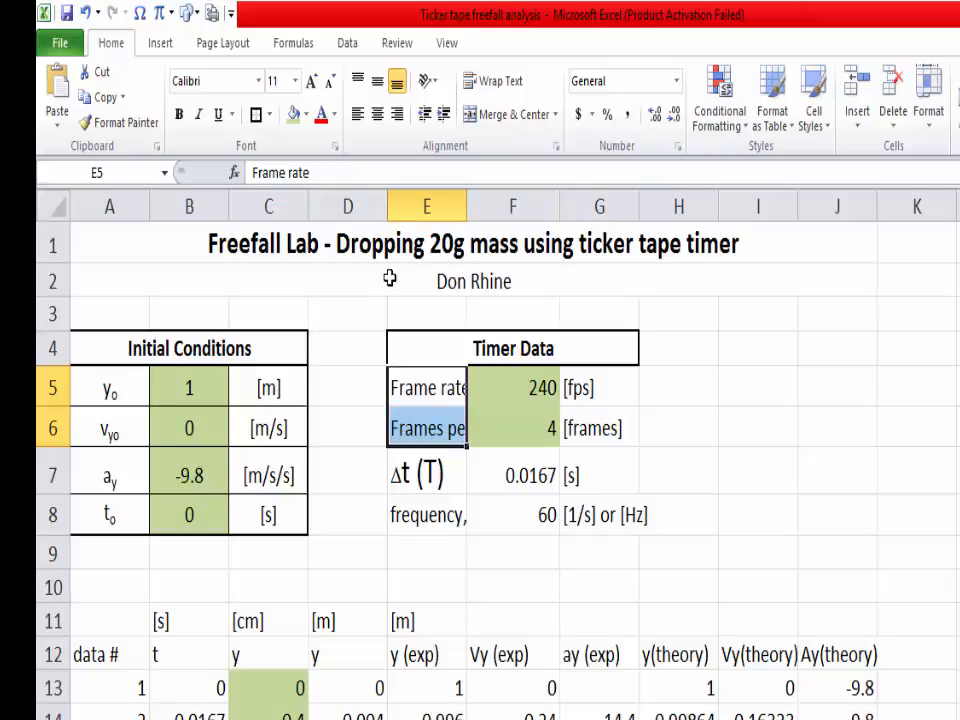
left_click(333, 84)
left_click(806, 506)
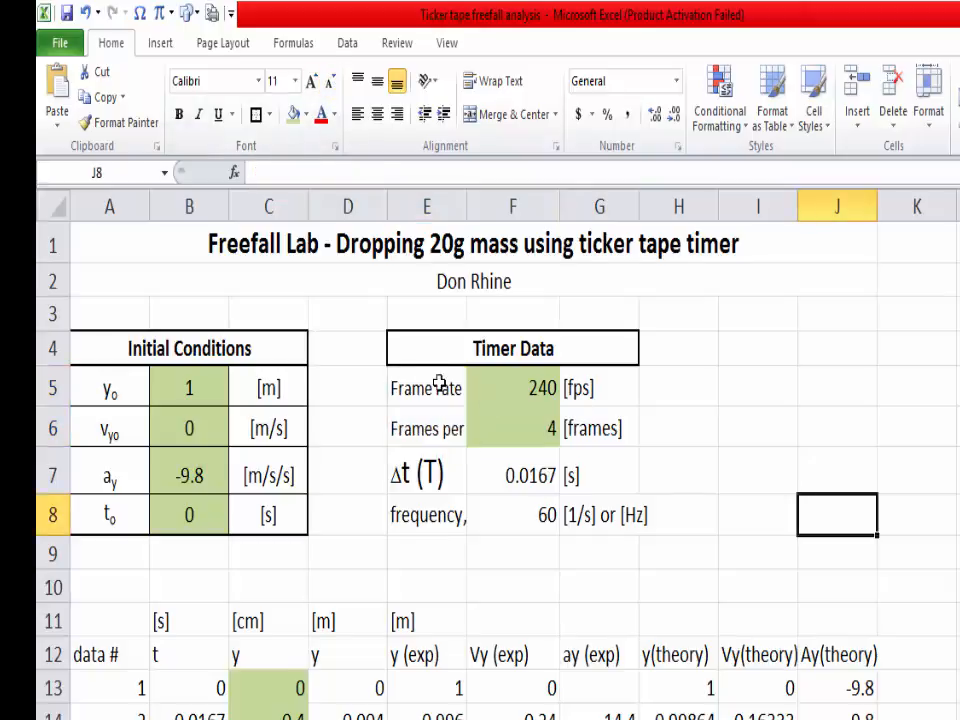
Step: Turn on text wrapping for the Timer Data labels in E5:E8
left_click_drag(445, 395, 443, 517)
left_click(452, 412)
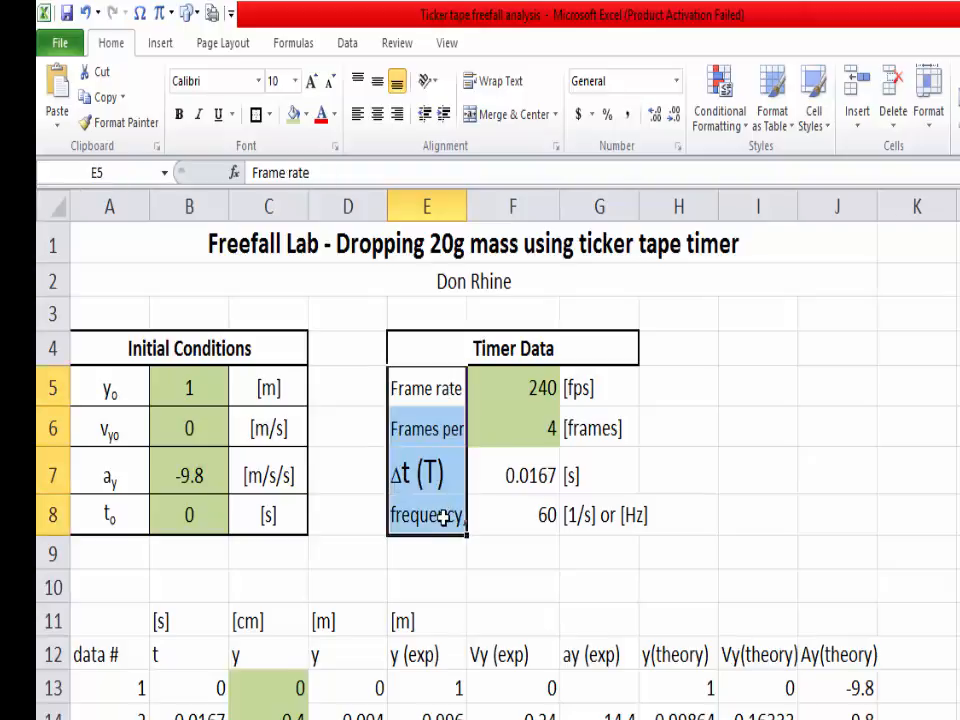
right_click(443, 398)
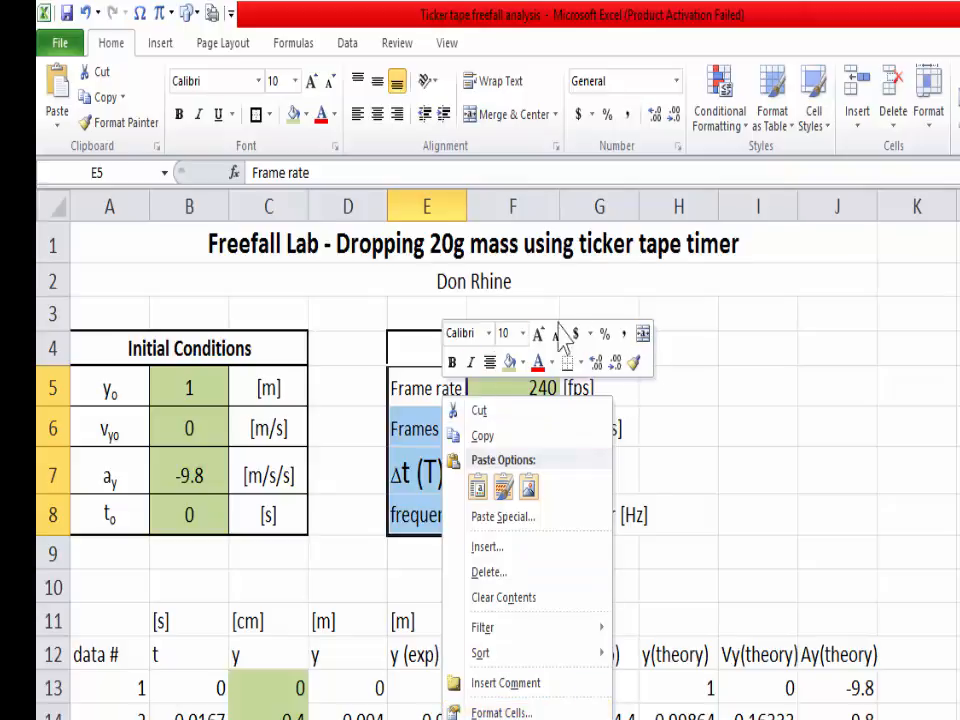
left_click(527, 712)
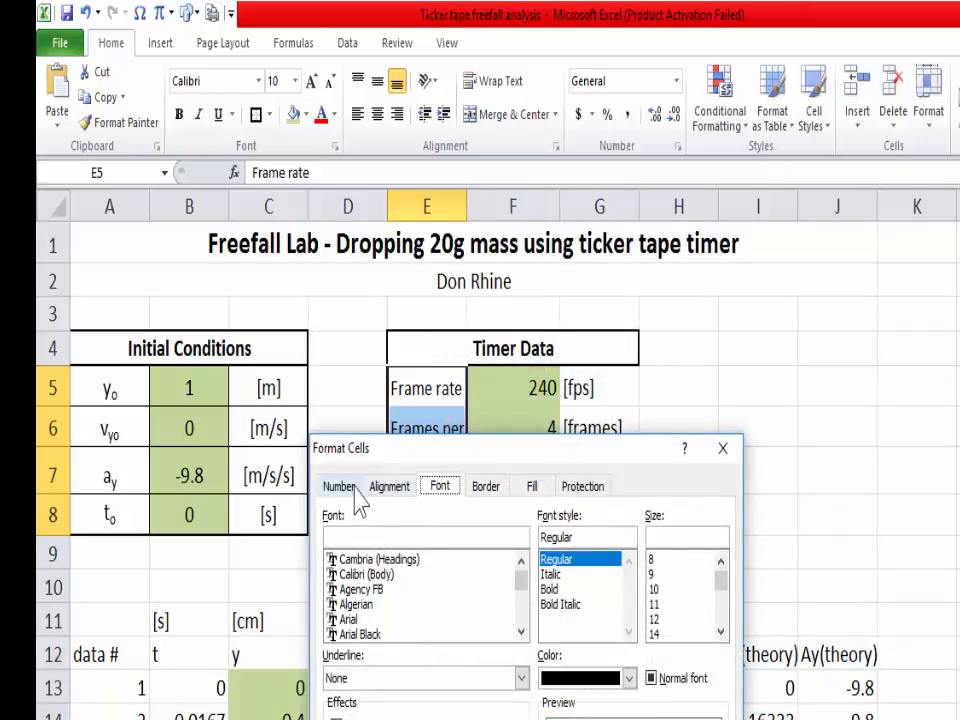
left_click(382, 495)
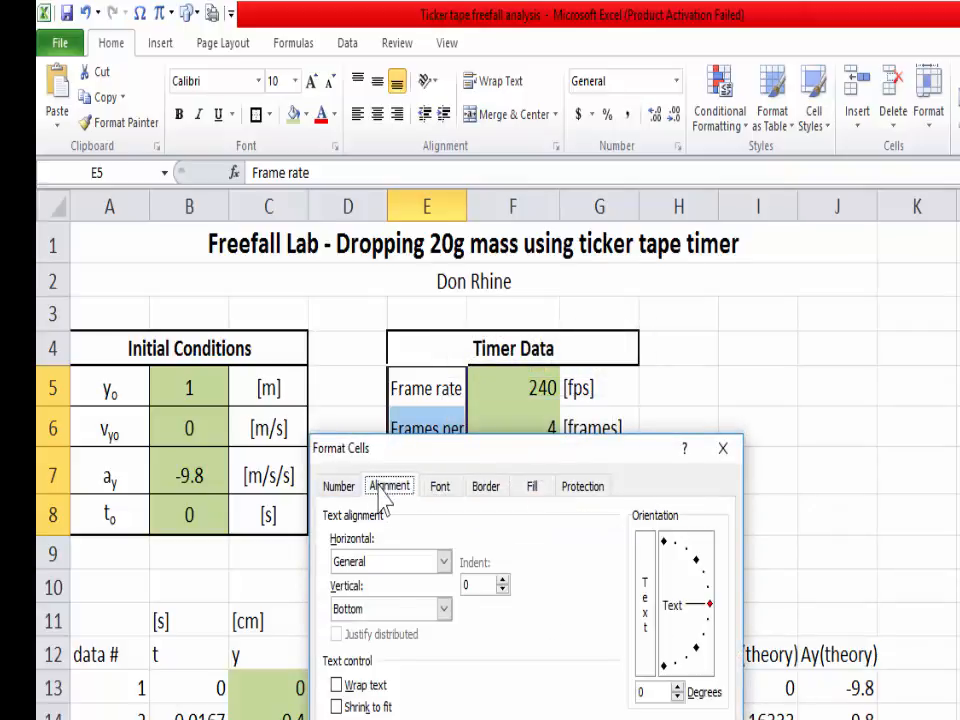
left_click(350, 686)
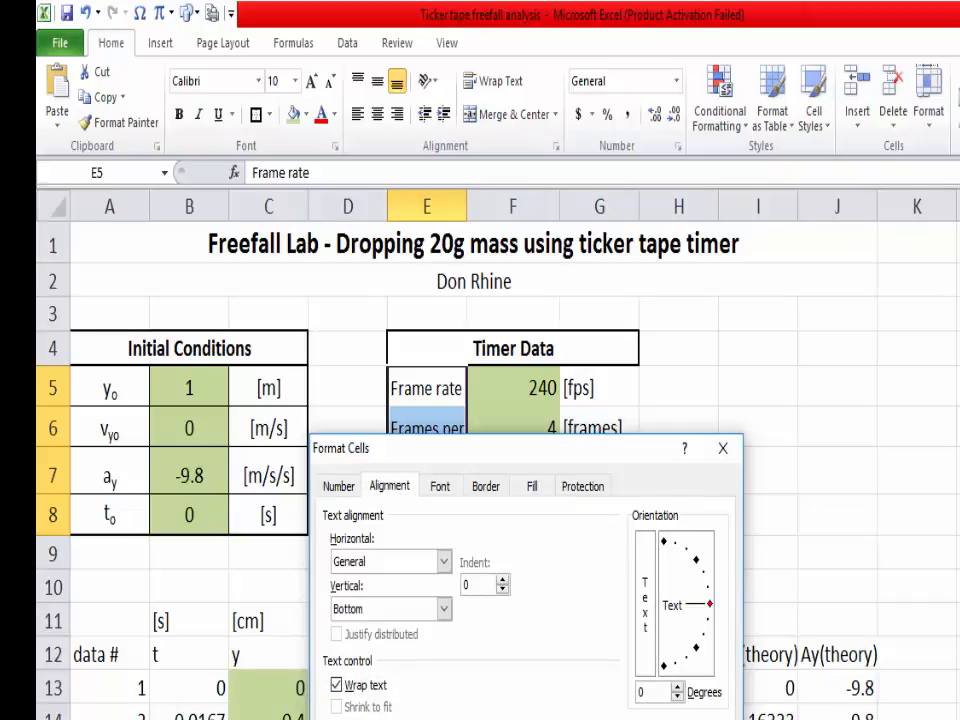
key("Return")
left_click(733, 401)
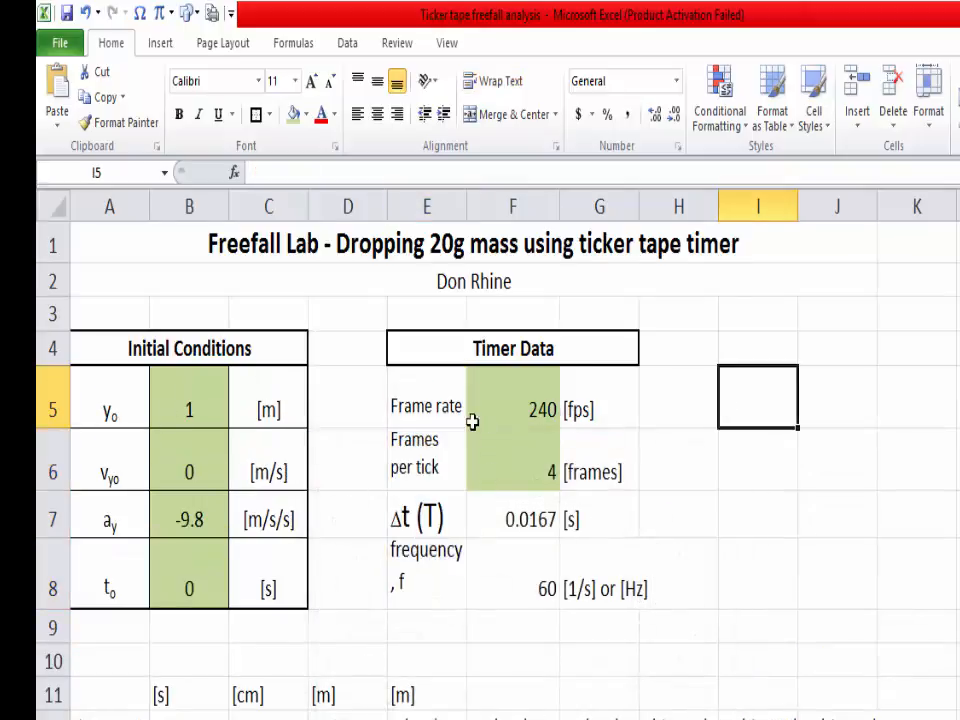
left_click(446, 403)
left_click(435, 466)
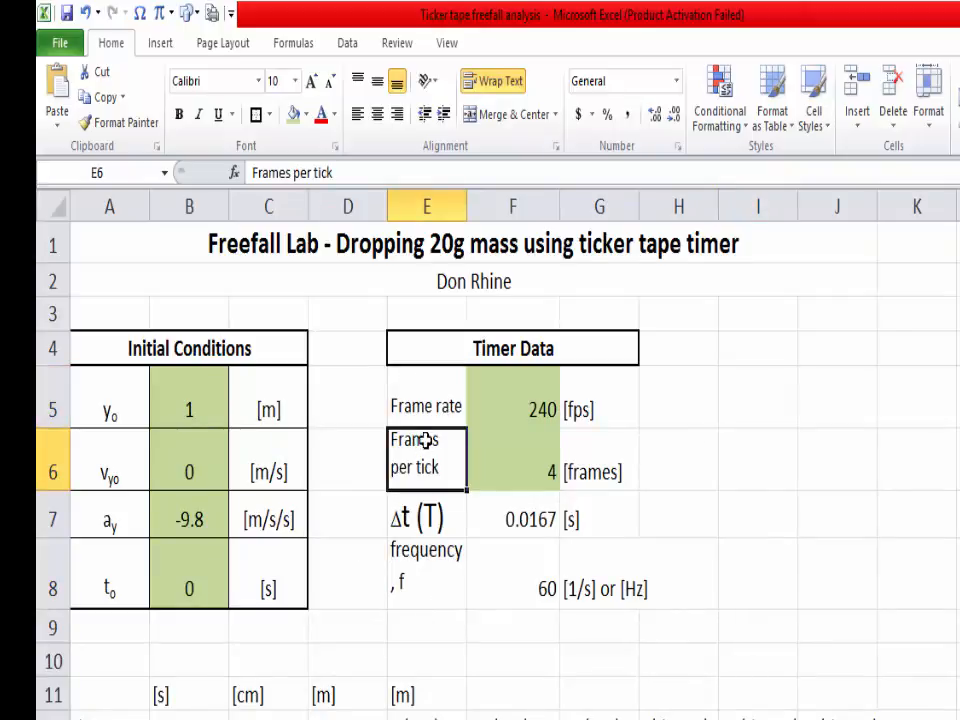
left_click(438, 576)
left_click(453, 462)
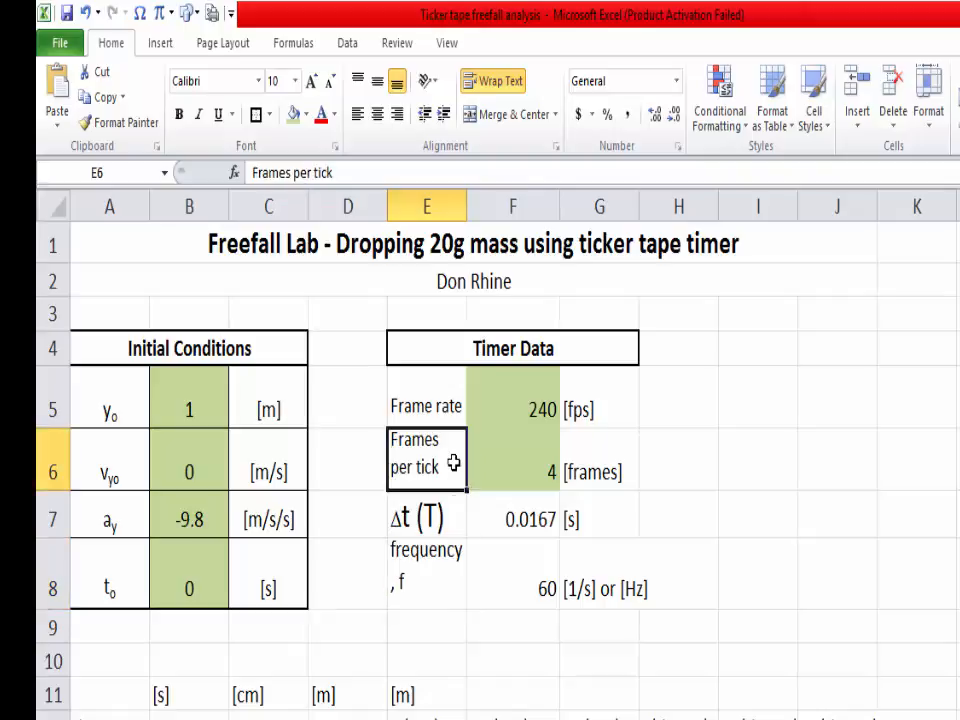
left_click_drag(444, 402, 502, 580)
left_click(492, 470)
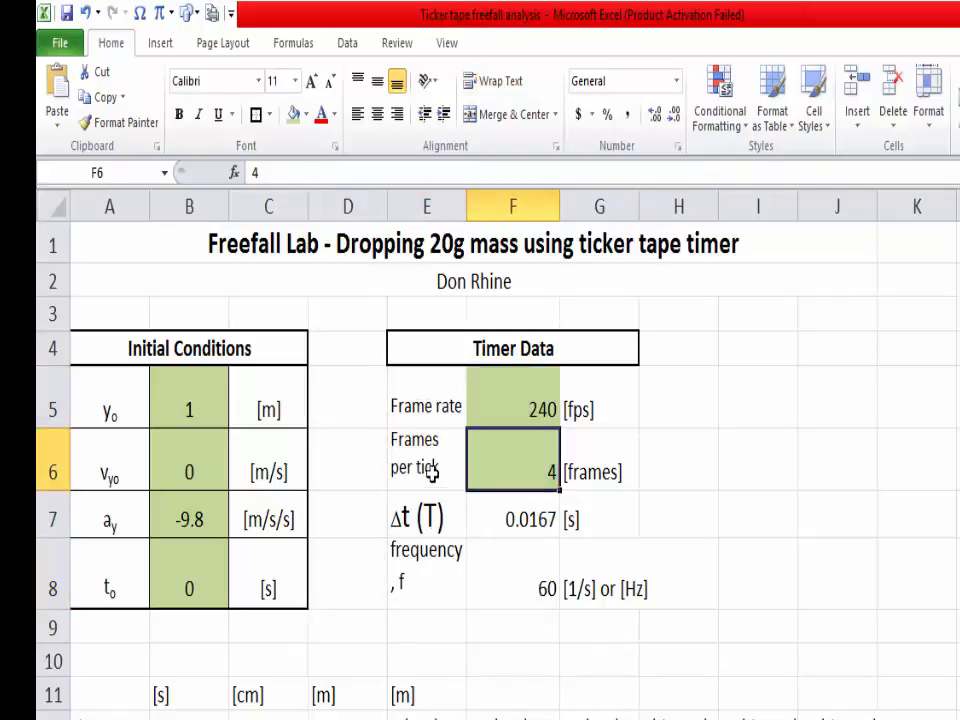
Step: Change the frequency label in E8 to "frequency(f)"
left_click(397, 578)
double_click(400, 586)
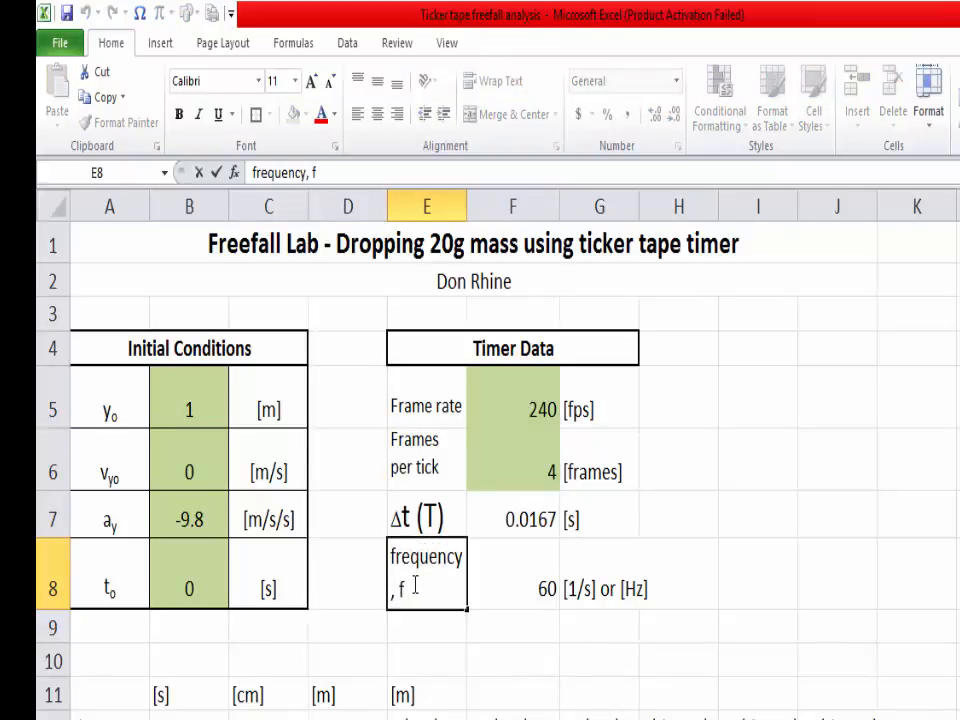
key("BackSpace")
key("BackSpace")
left_click(830, 529)
Step: Apply all borders to the Timer Data cells E5:G8
left_click_drag(439, 392, 576, 579)
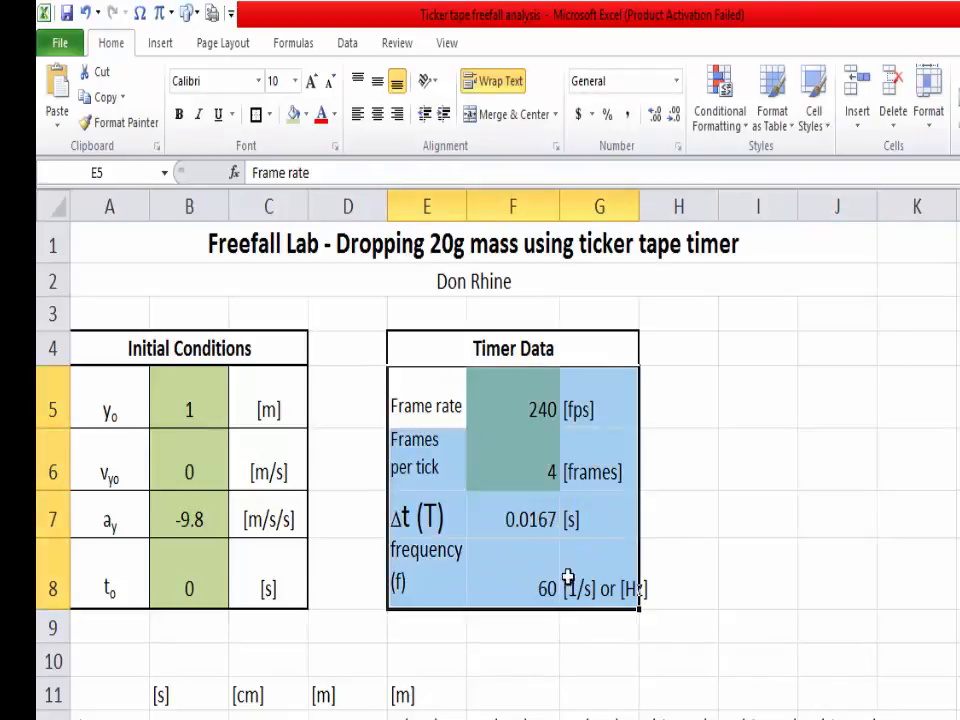
left_click(268, 114)
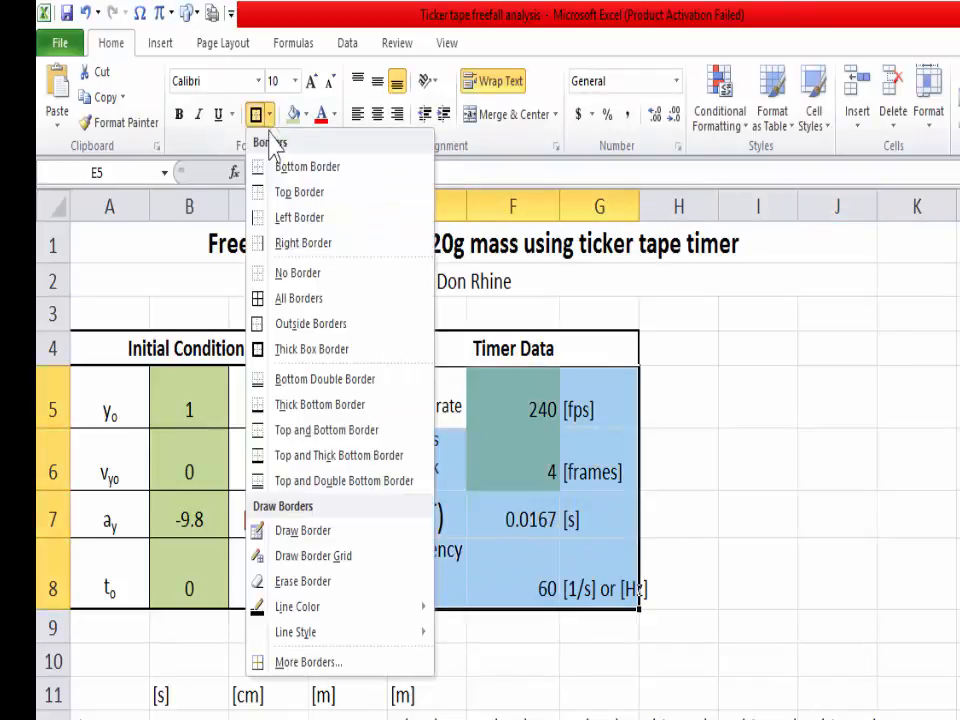
left_click(292, 298)
left_click(815, 410)
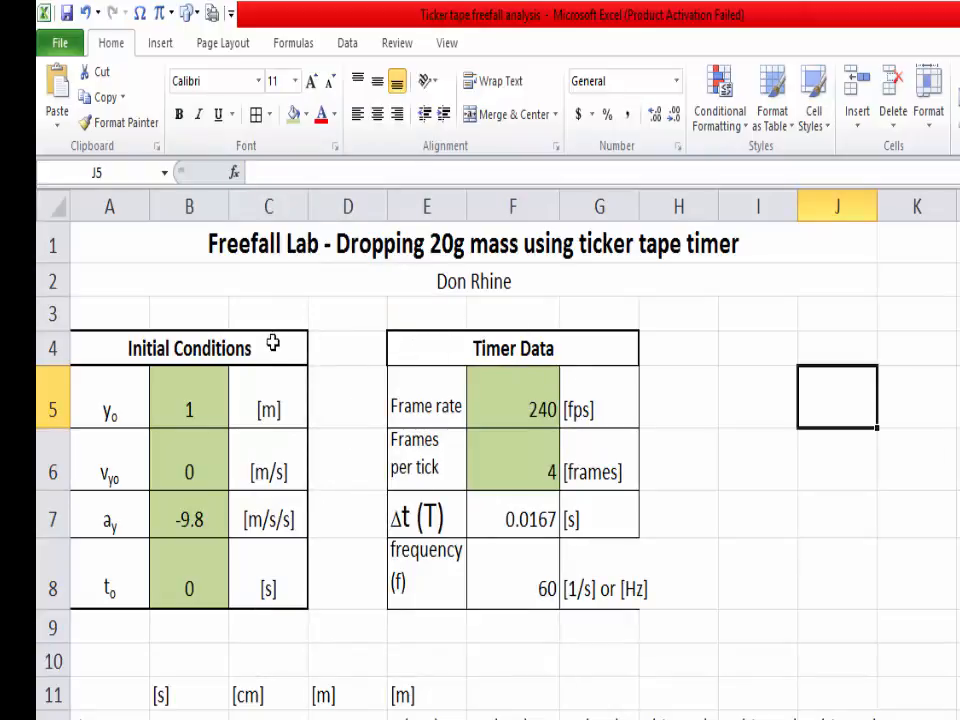
Step: Give the Timer Data heading and the data block E5:G8 thick box borders
left_click(467, 350)
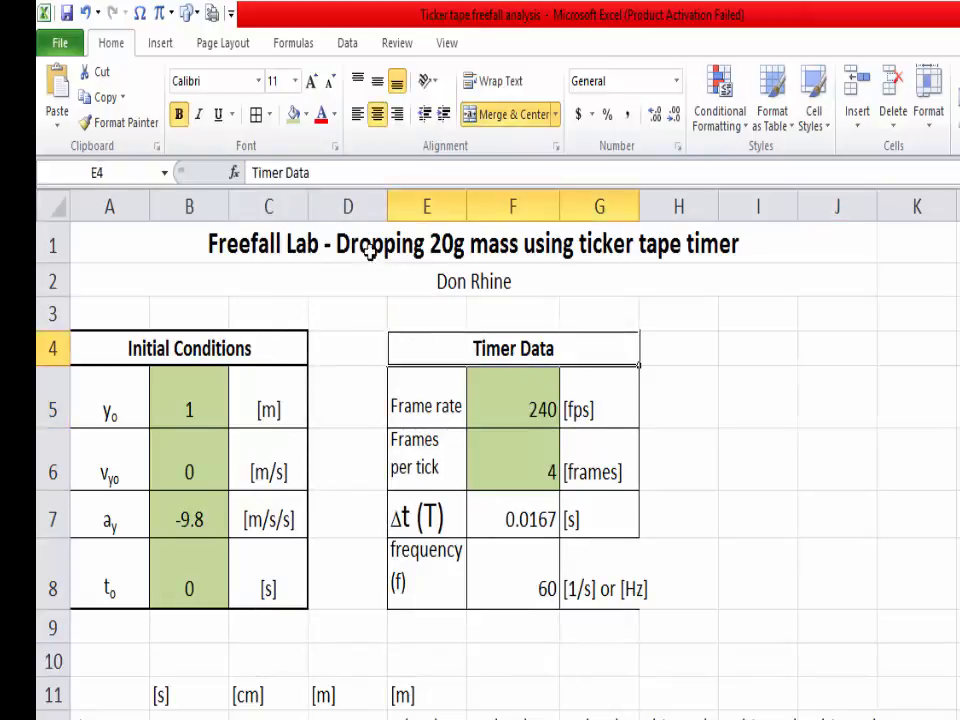
left_click(268, 116)
left_click(300, 350)
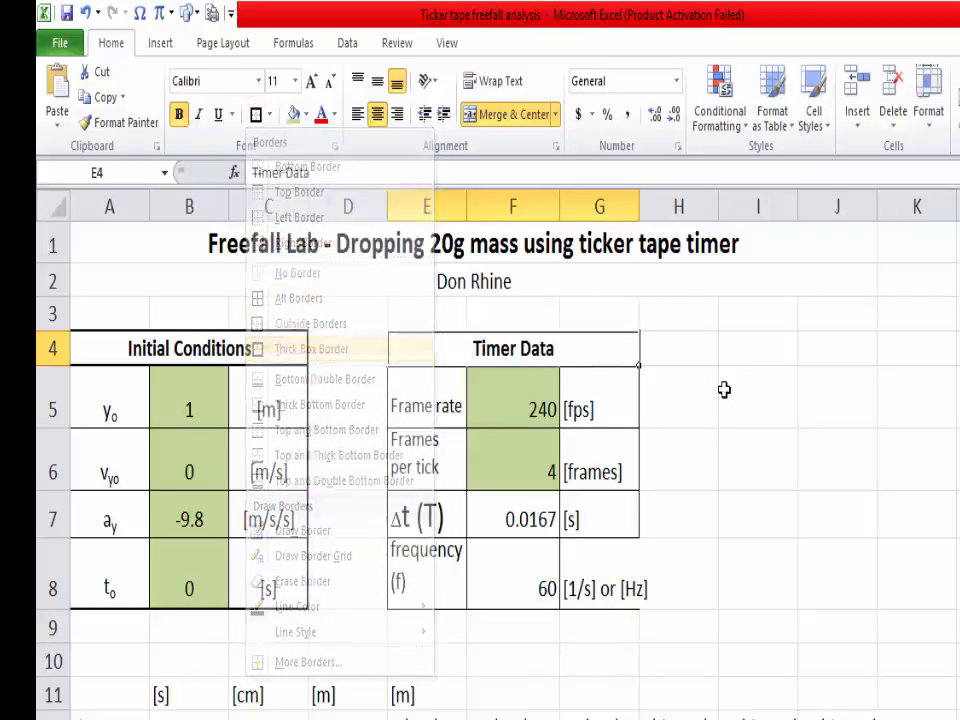
left_click(724, 390)
left_click_drag(559, 568, 600, 585)
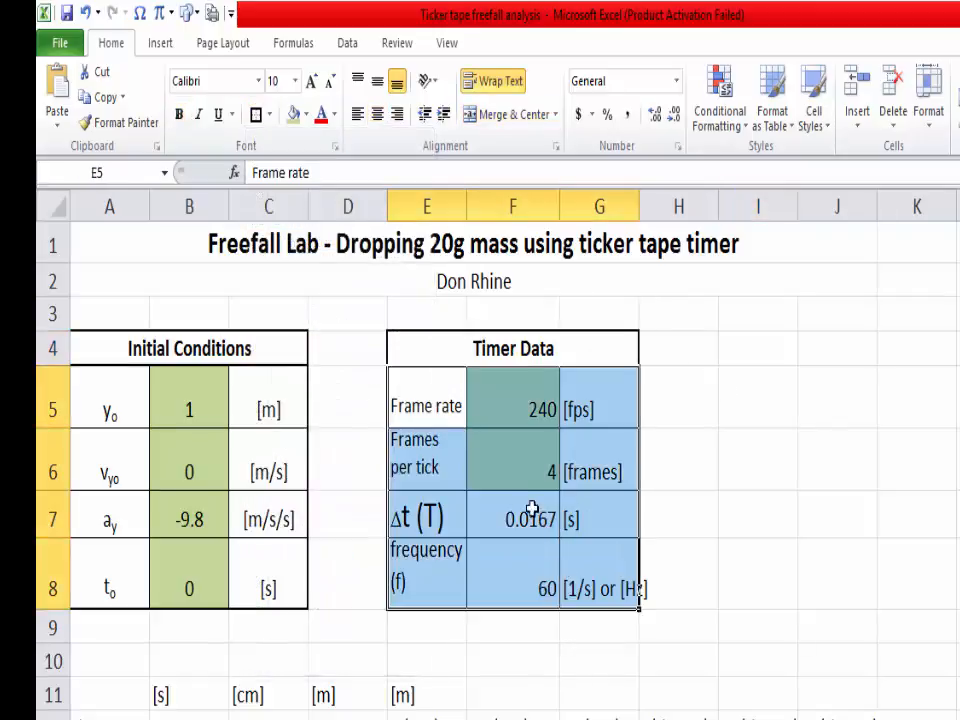
left_click(691, 347)
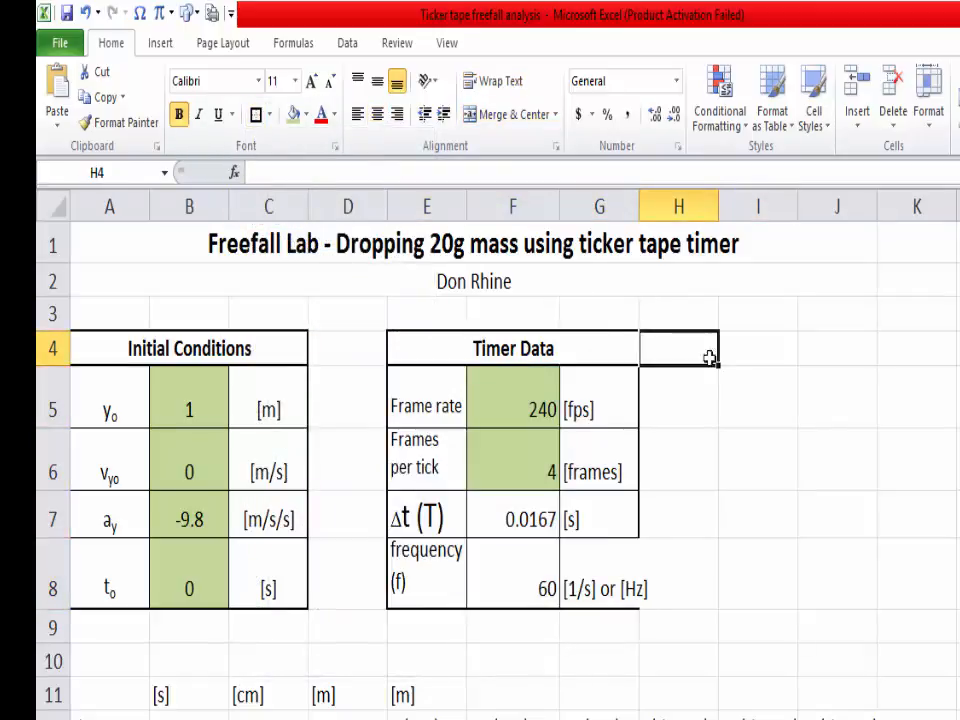
Step: Center the values and units in F5:G8 and widen column G slightly to fit the frequency units
left_click_drag(435, 386, 516, 565)
left_click(648, 415)
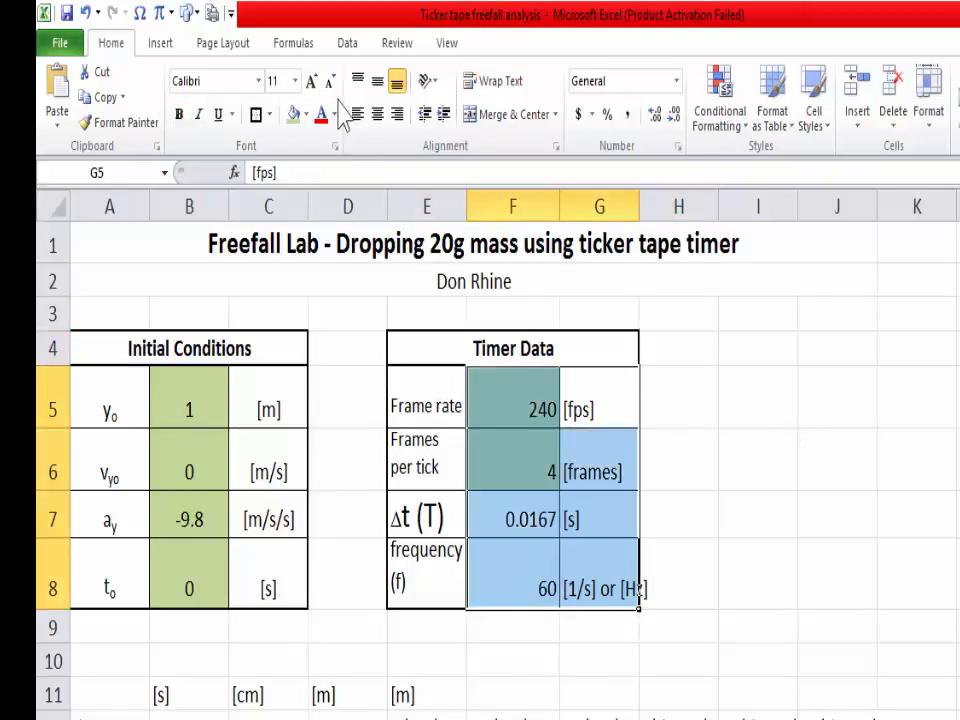
left_click(377, 116)
left_click(841, 465)
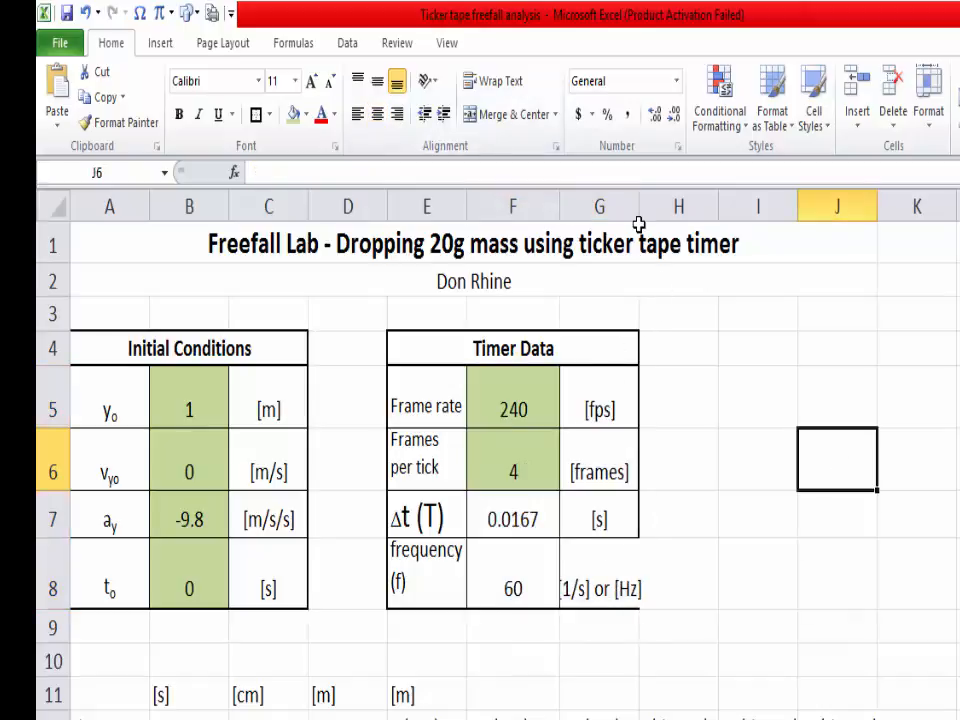
left_click_drag(638, 212, 651, 212)
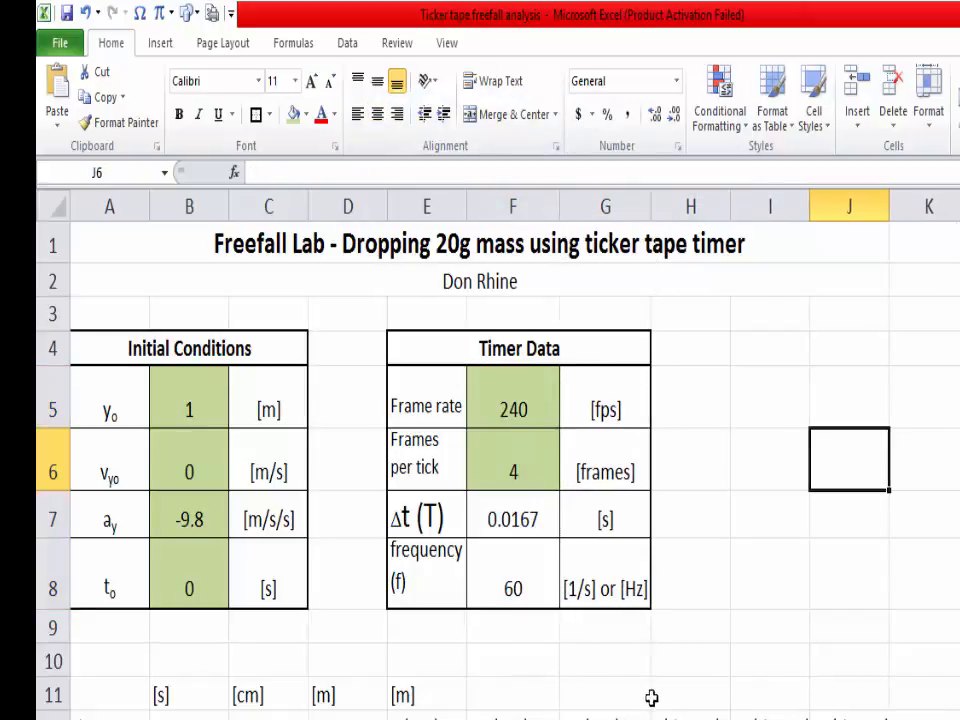
key("Left")
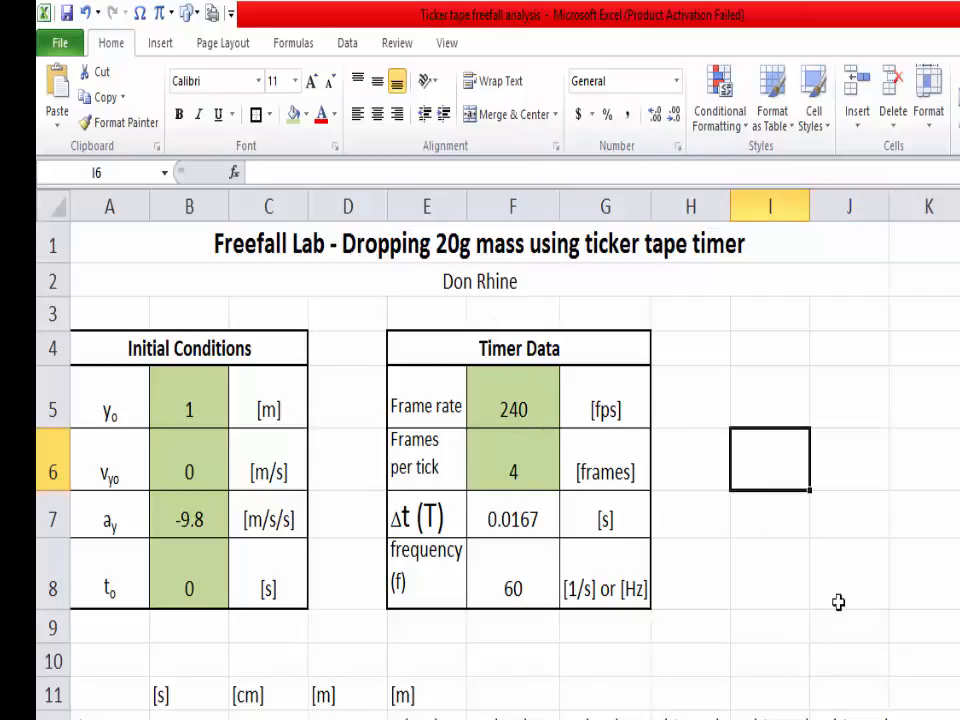
Step: Try to move the whole Timer Data table, heading included, from E4:G8 toward the right as one block
left_click_drag(476, 360, 573, 577)
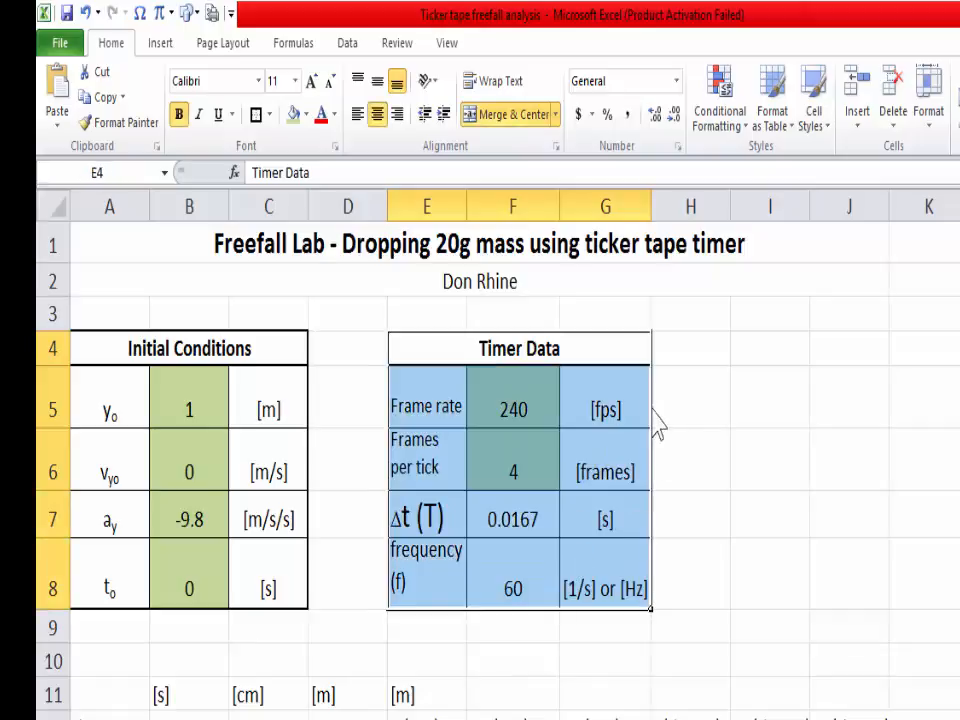
left_click_drag(656, 424, 746, 424)
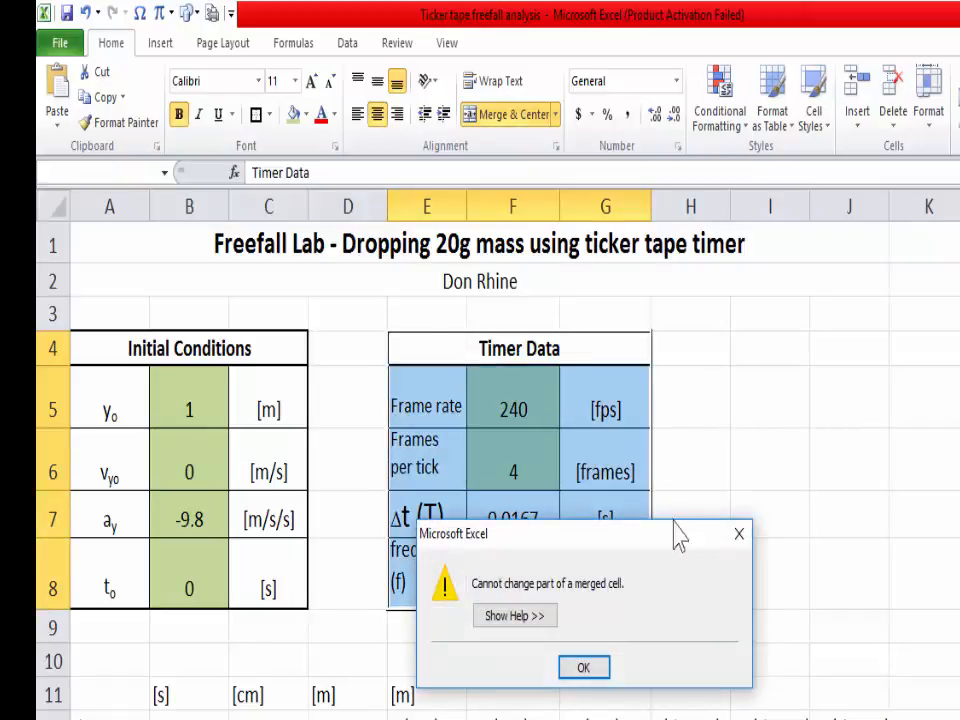
left_click(590, 670)
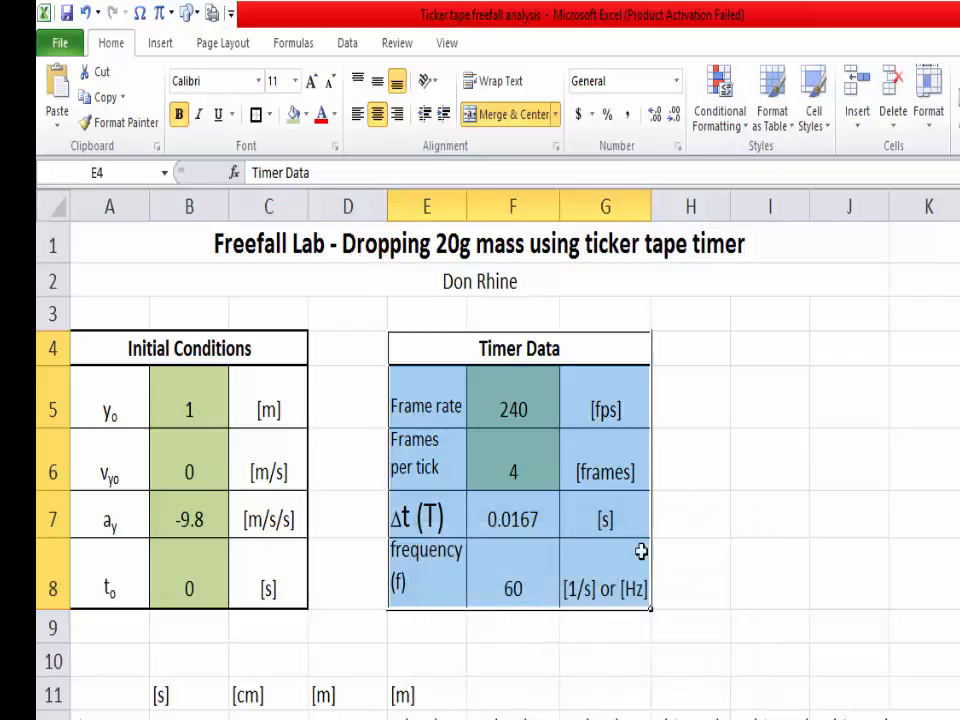
Step: Move the Timer Data rows without the heading from E5:G8 to G5:I8
left_click(716, 384)
left_click_drag(436, 398, 576, 562)
left_click_drag(651, 455, 740, 456)
left_click(890, 448)
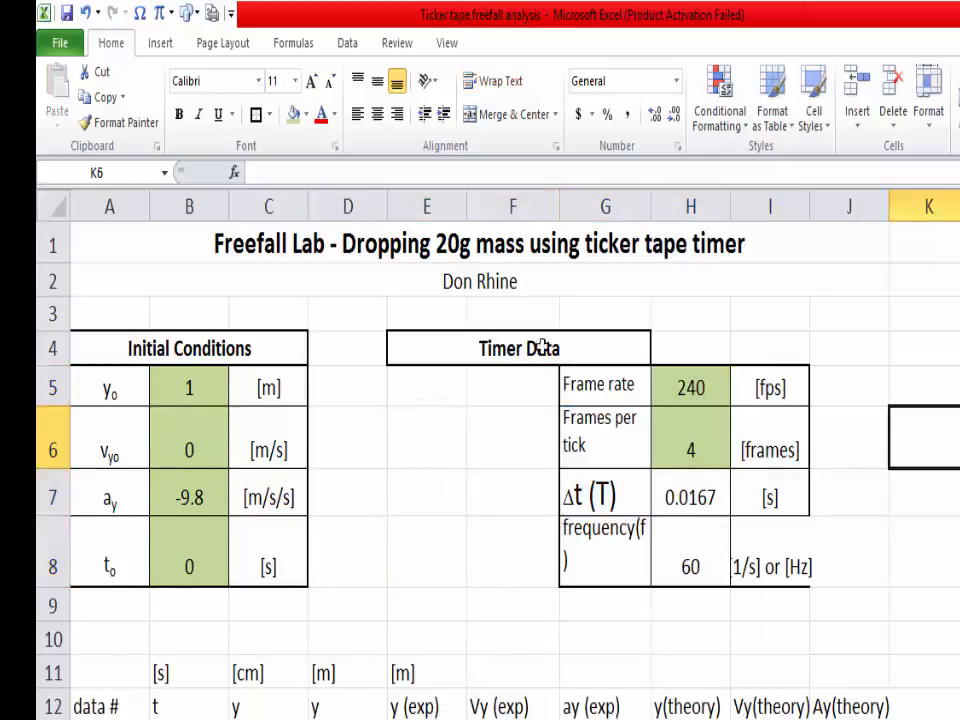
Step: Unmerge the Timer Data heading in E4:G4
left_click(499, 347)
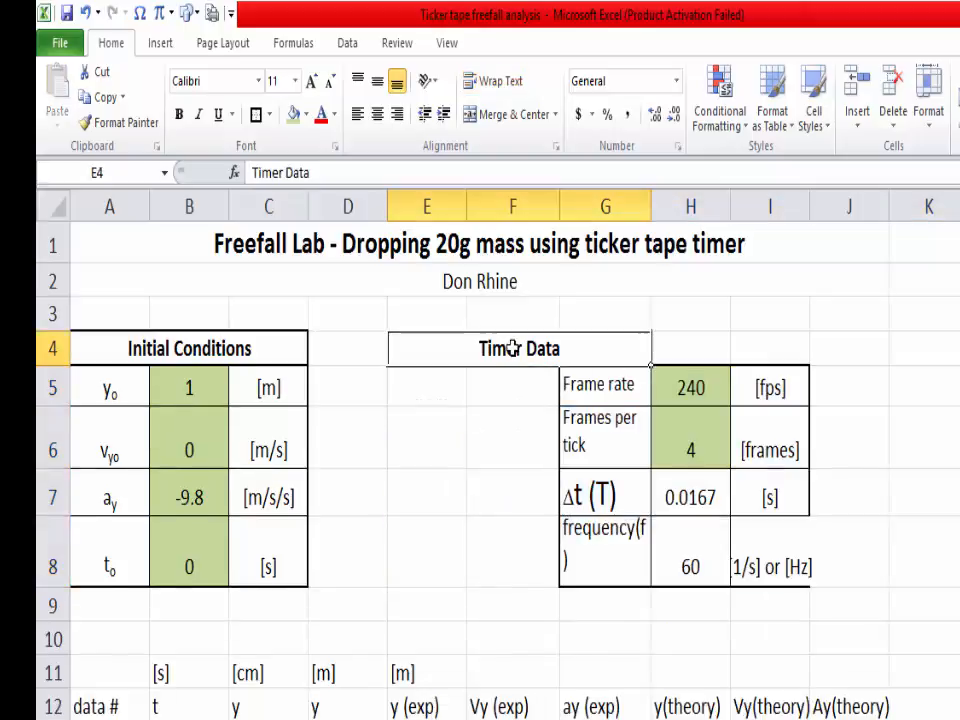
left_click(490, 115)
left_click(530, 415)
left_click(447, 348)
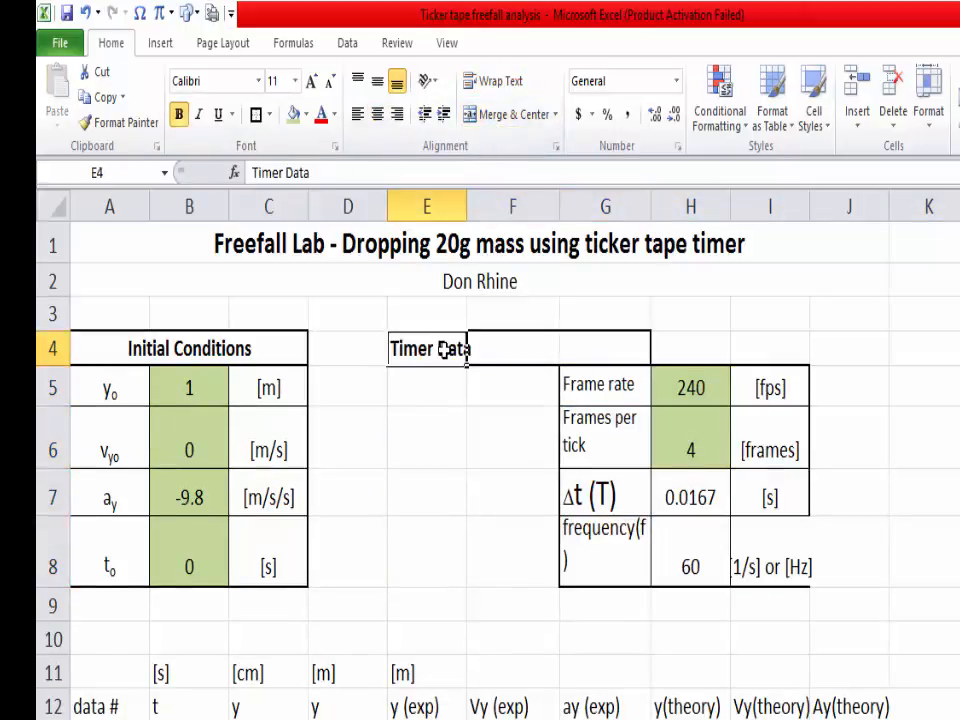
Step: Move the Timer Data heading to G4 and merge and center it across G4:I4
left_click_drag(467, 355, 760, 352)
left_click(810, 328)
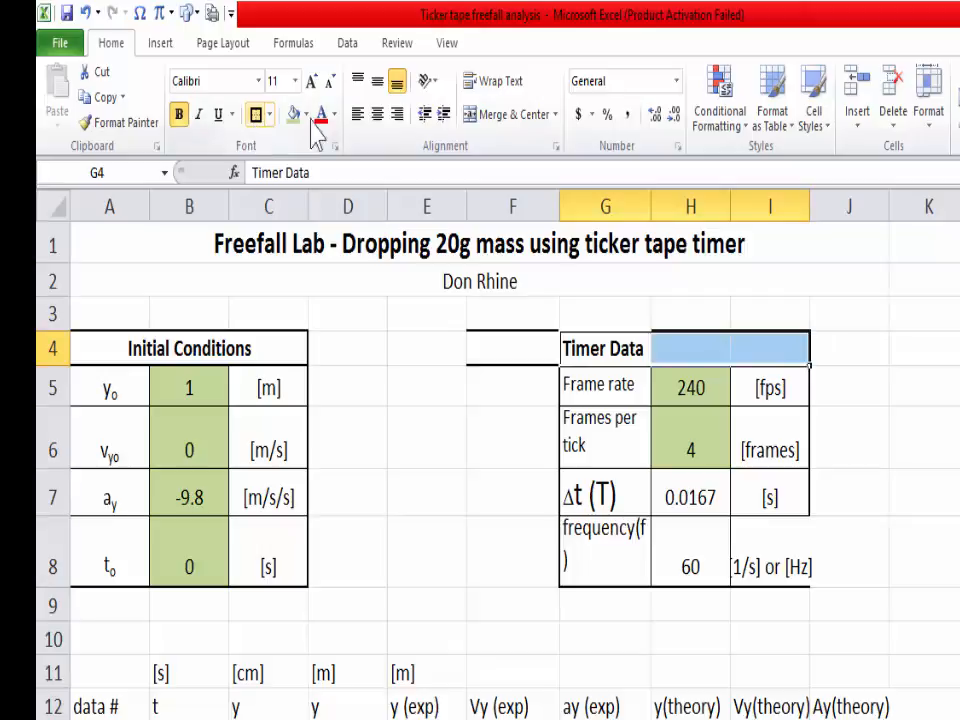
left_click(497, 114)
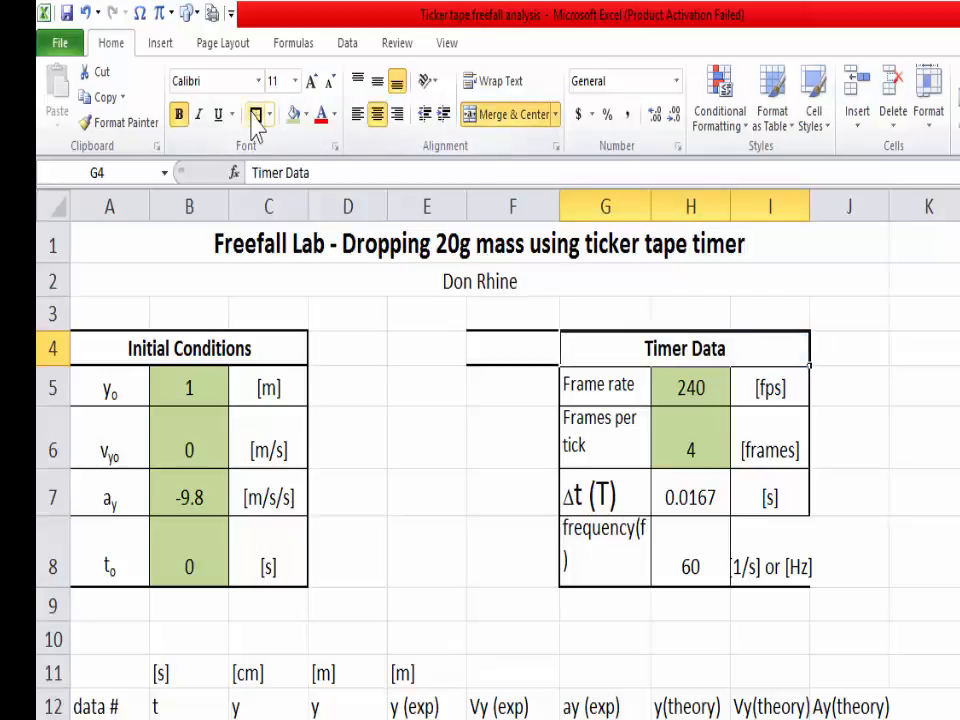
left_click(902, 429)
Step: Widen column I slightly so the frequency units fit inside the table
left_click(530, 344)
left_click(610, 395)
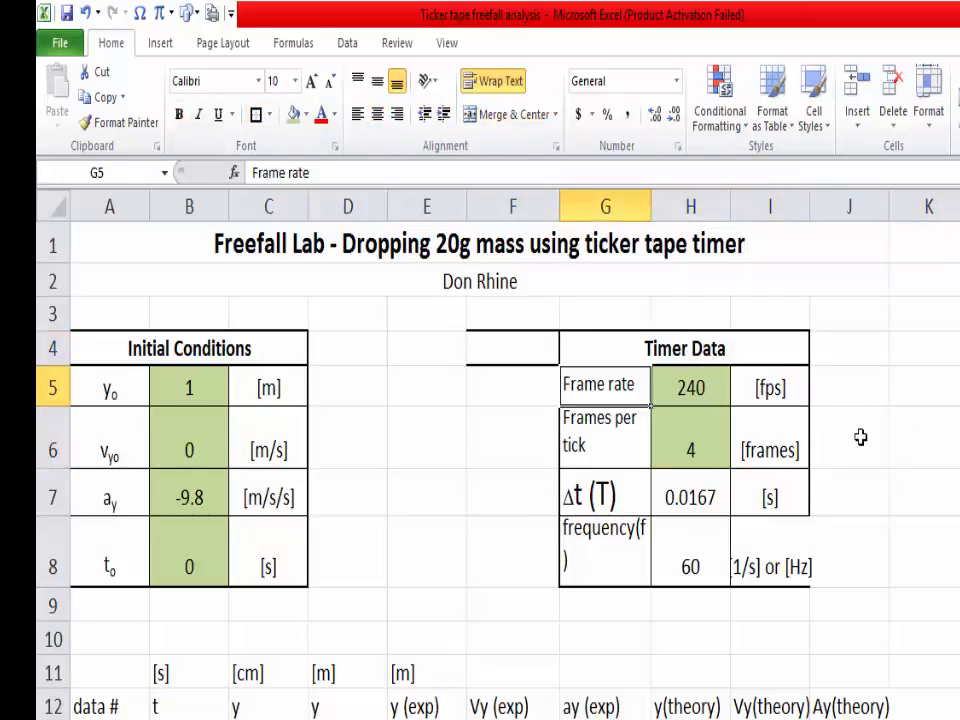
left_click(859, 437)
left_click_drag(808, 211, 819, 213)
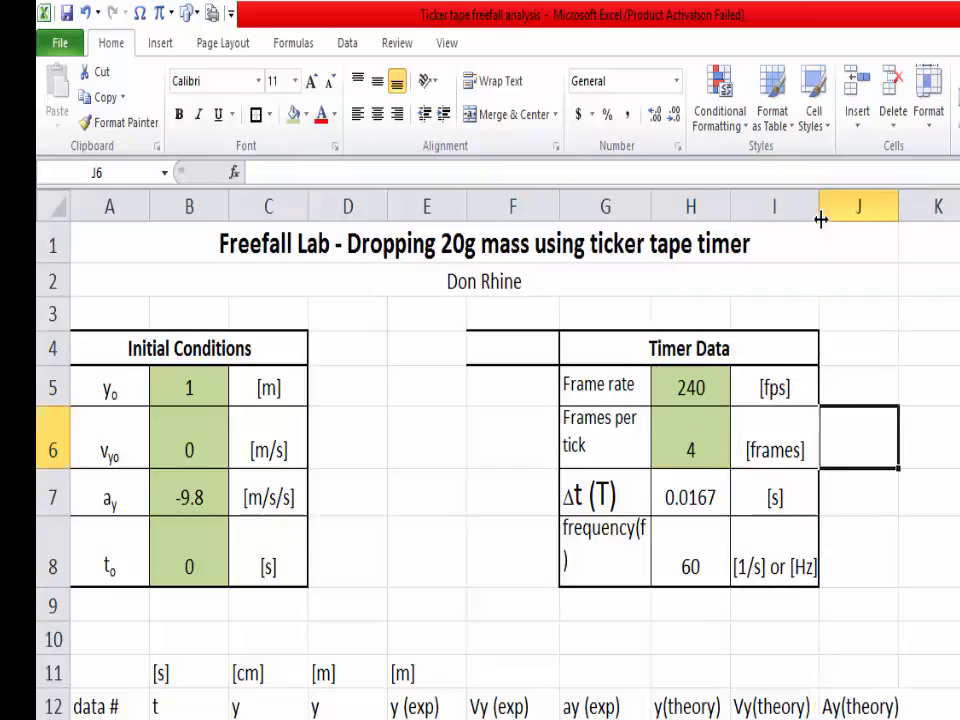
left_click_drag(858, 497, 858, 555)
left_click(542, 460)
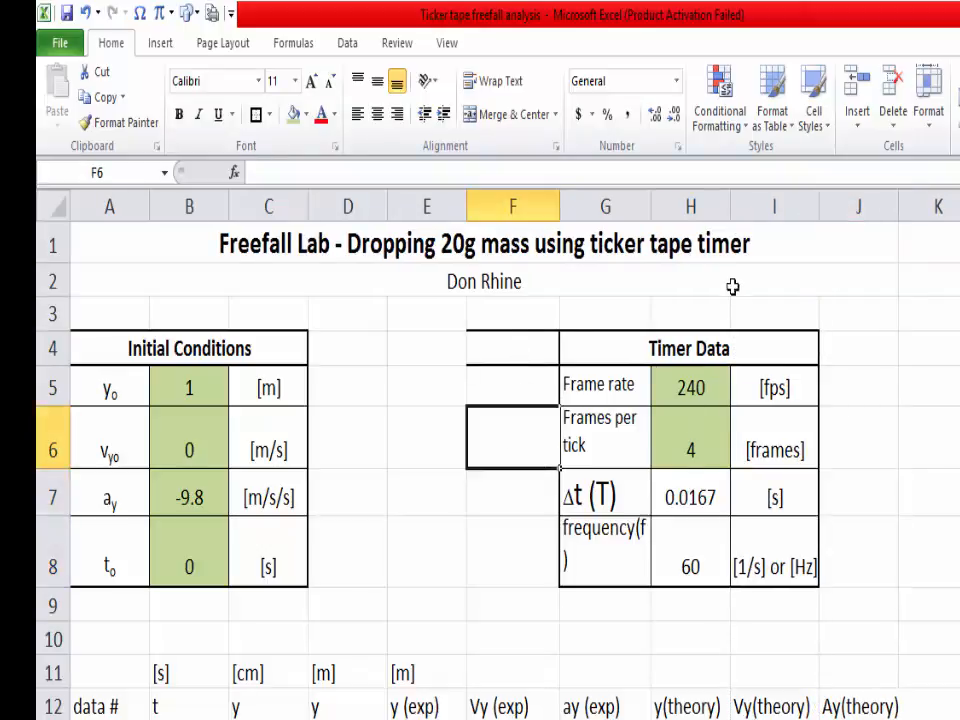
key("Down")
key("Down")
key("Down")
key("Down")
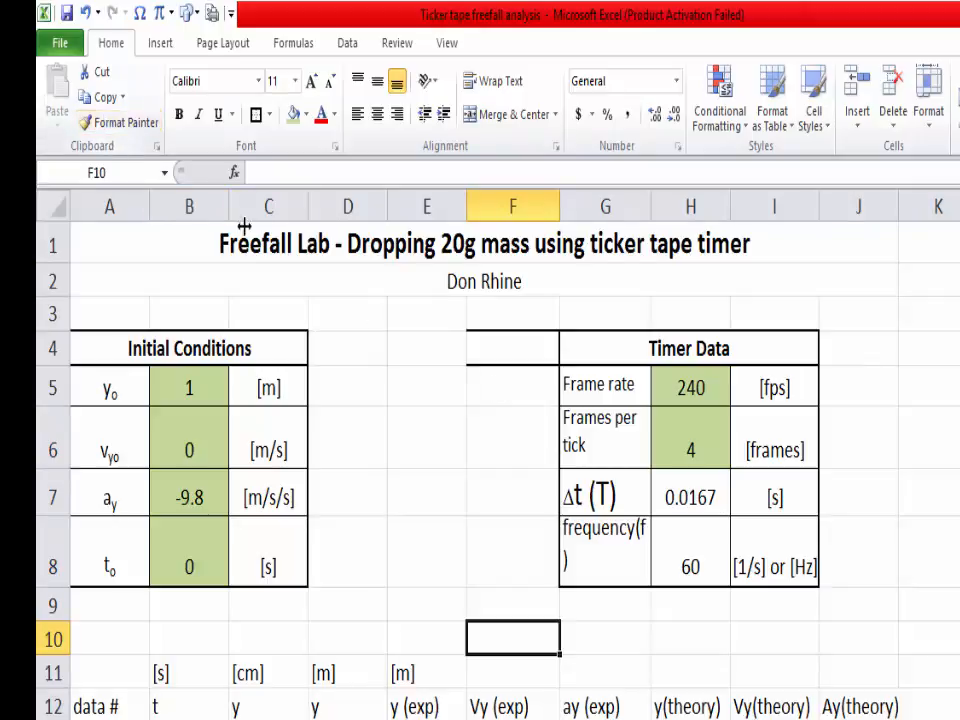
left_click(520, 450)
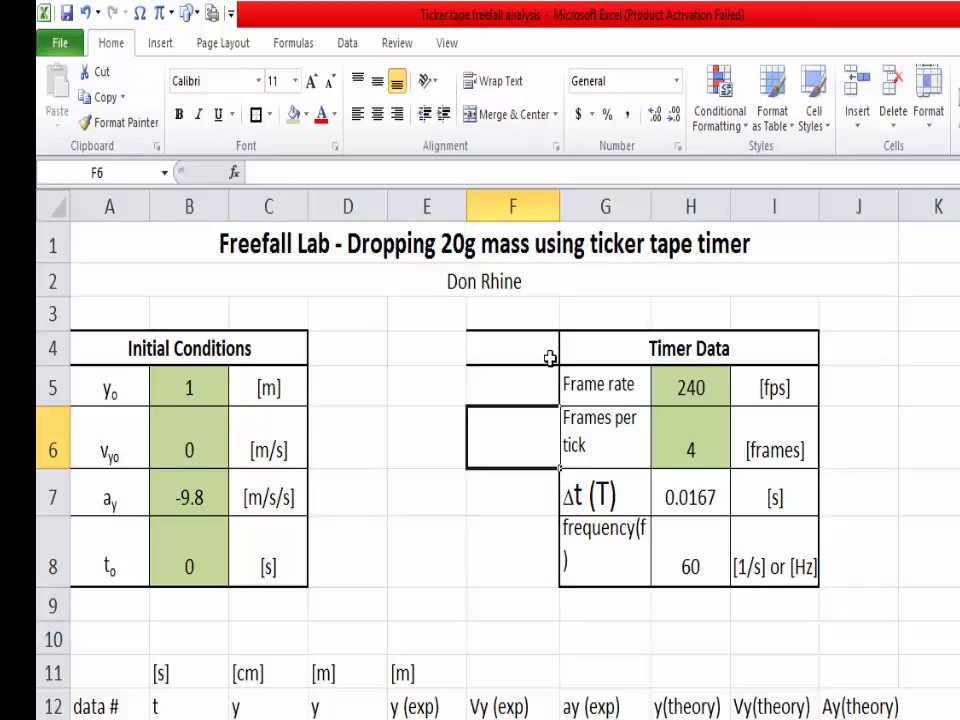
Step: Copy the formatting of blank cell F6 onto F4 to clear the leftover borders beside the Timer Data heading
left_click(120, 122)
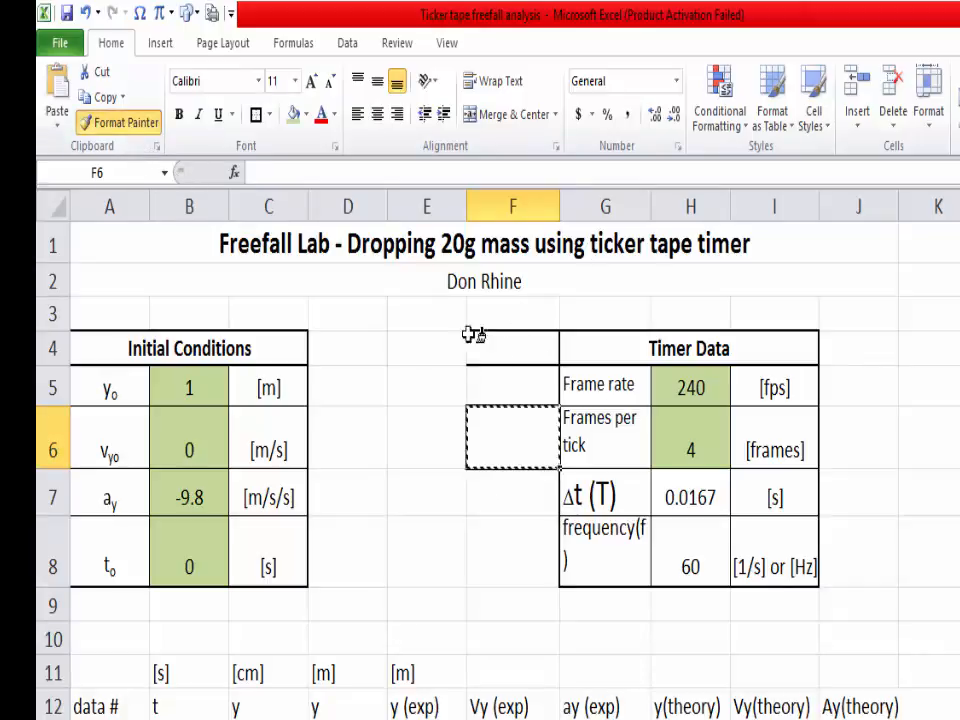
left_click(510, 348)
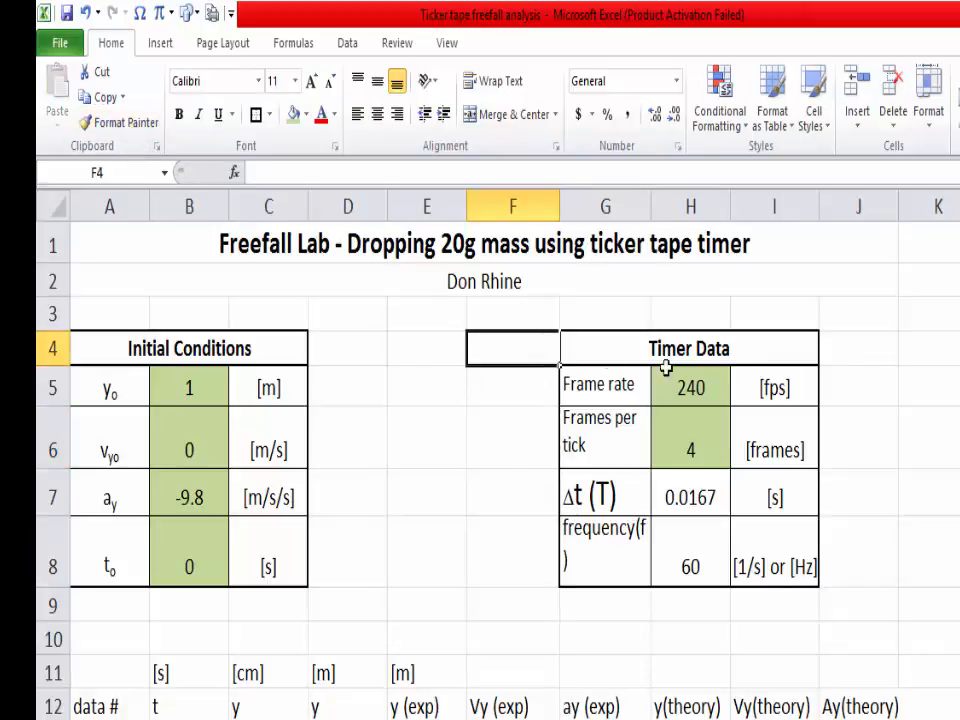
left_click(858, 384)
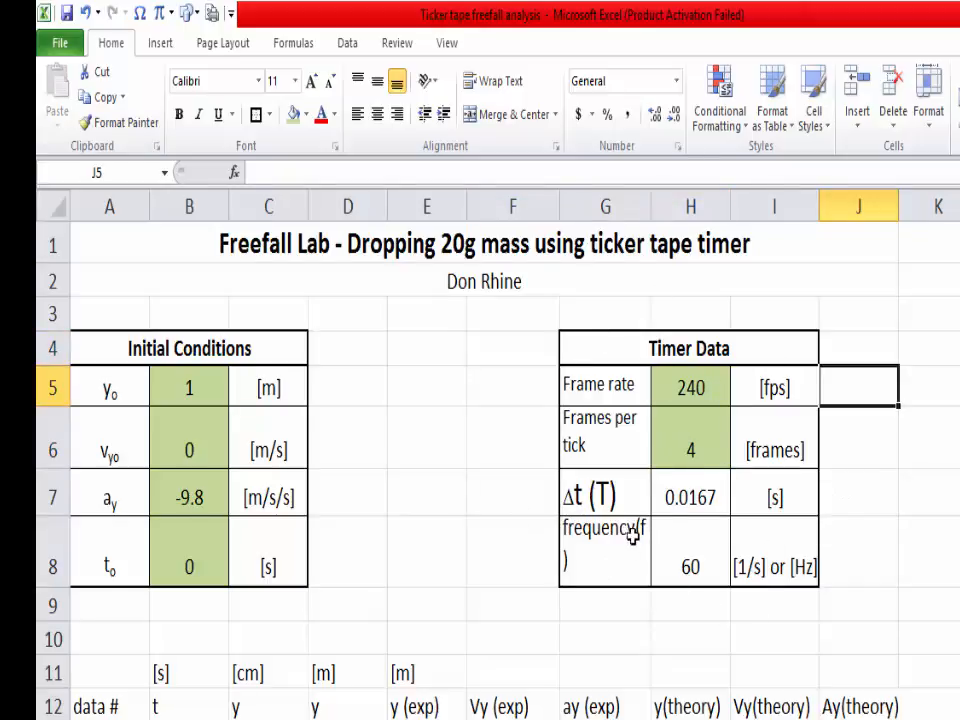
Step: Insert a line break before "(f)" in the frequency label in G8
left_click(645, 575)
double_click(645, 575)
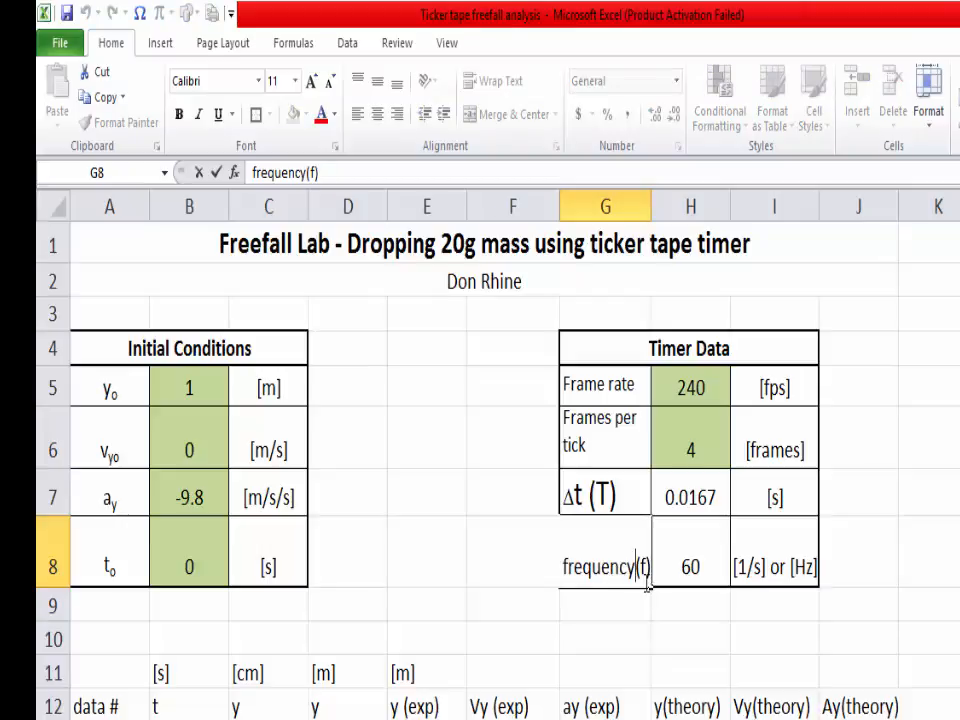
key("alt")
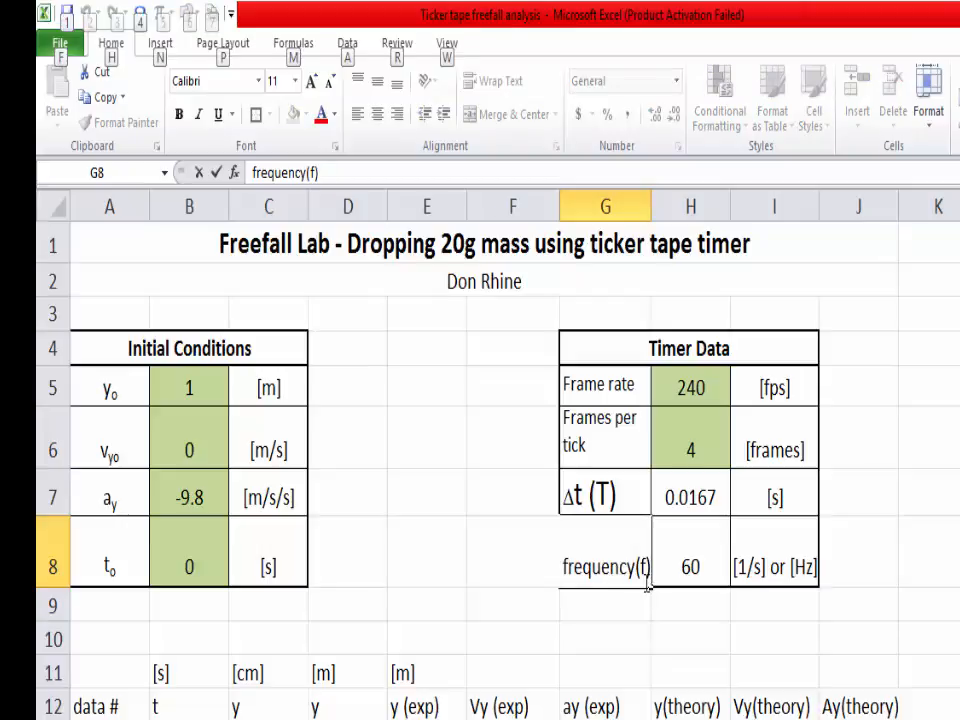
key("alt+Return")
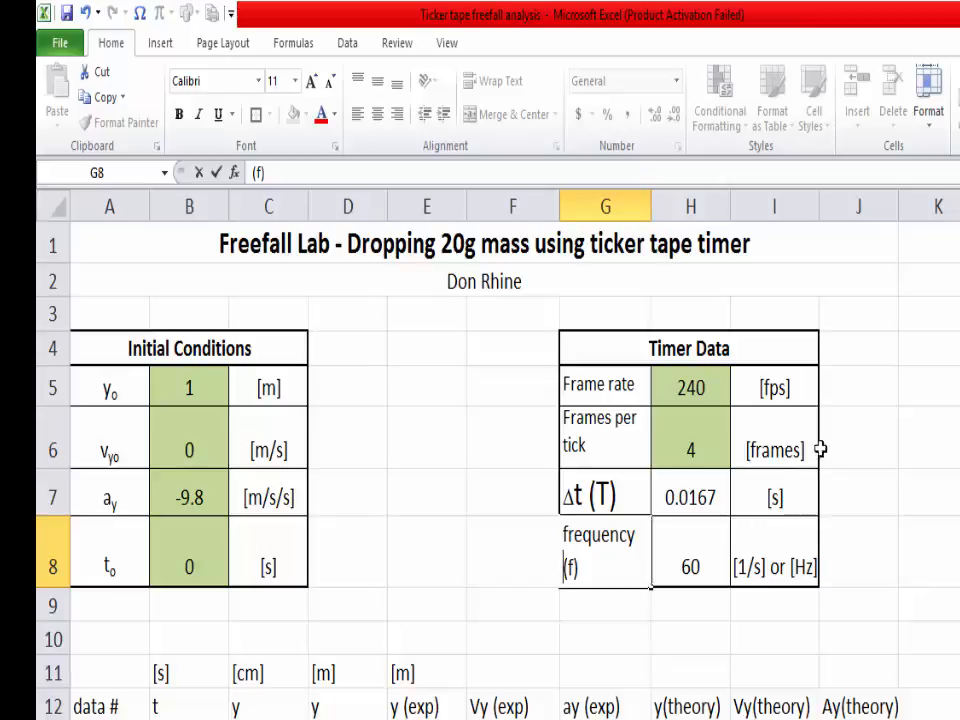
left_click(921, 428)
Step: Insert a line break before "per tick" in the Frames per tick label in G6
left_click(634, 422)
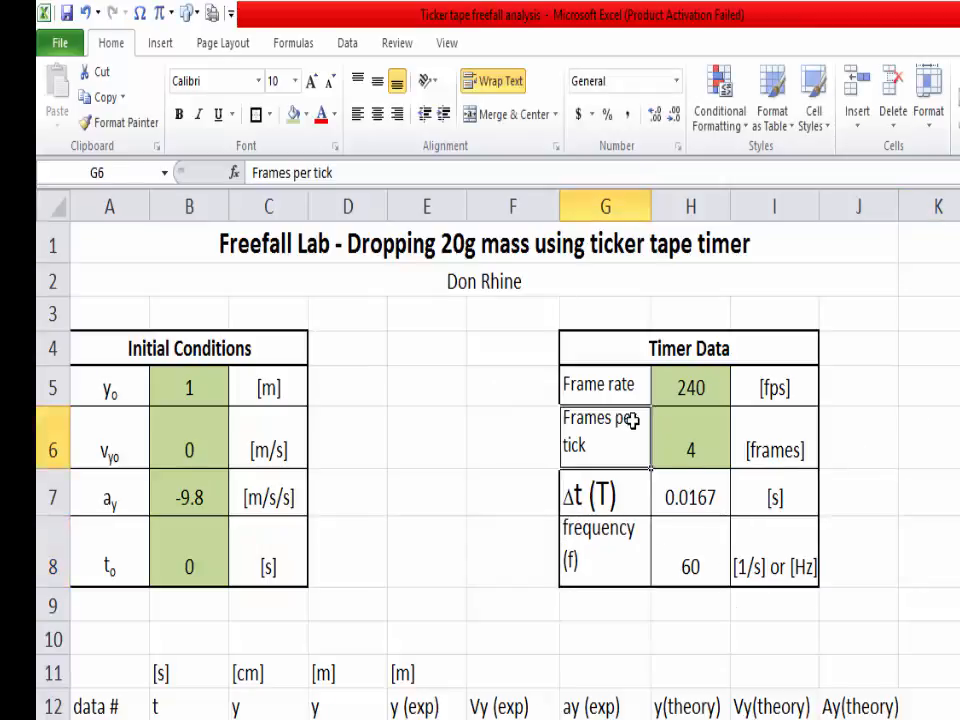
double_click(622, 424)
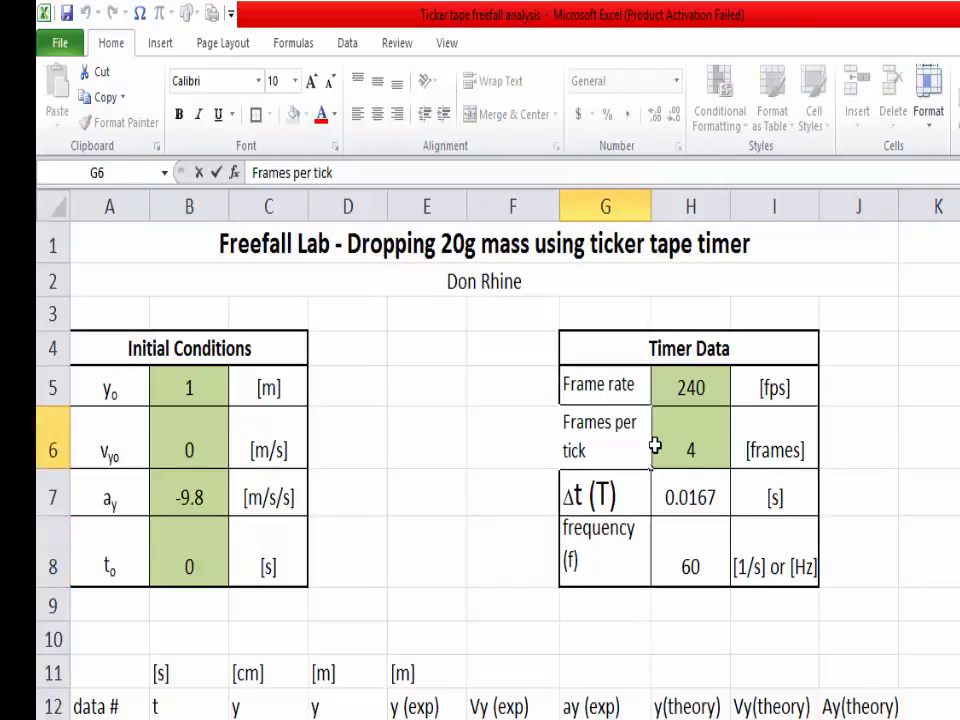
key("alt+Return")
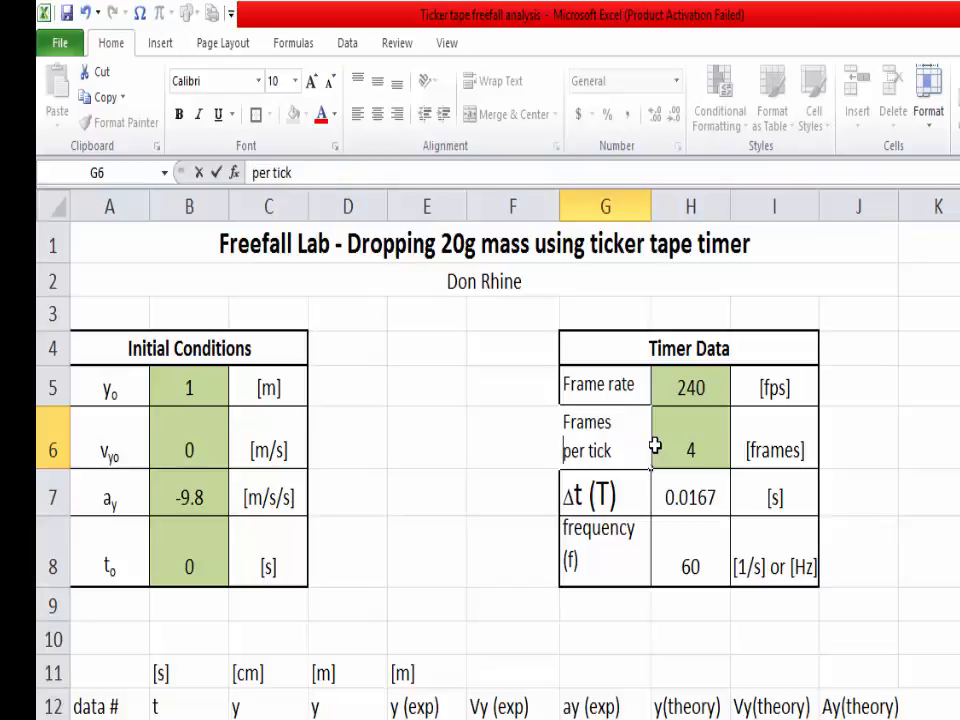
left_click(914, 391)
left_click(932, 480)
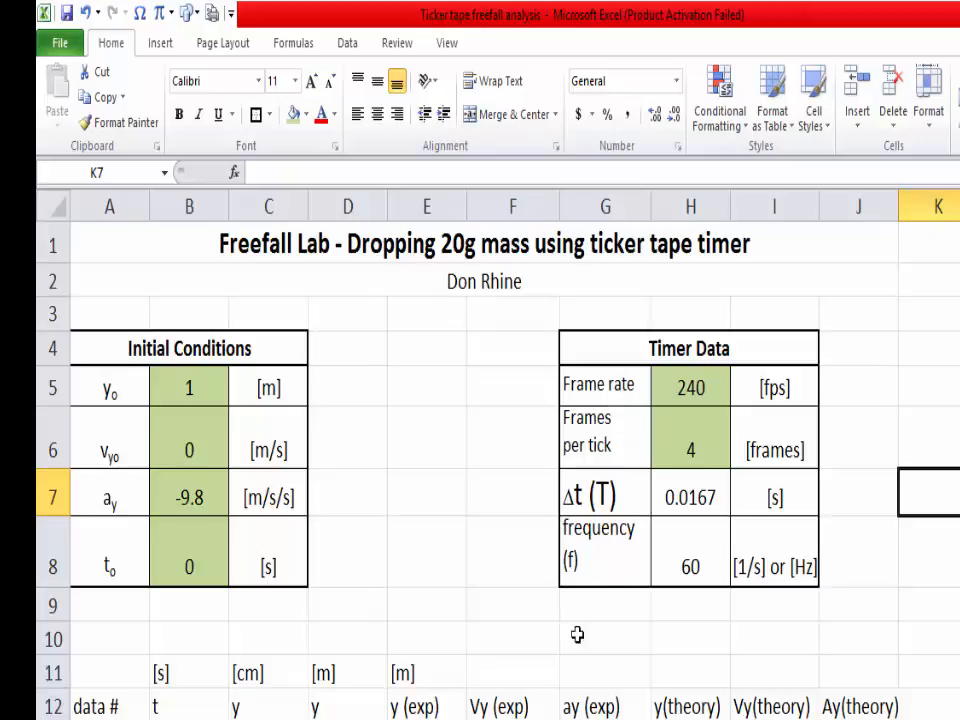
Step: Give rows 5 to 8 one equal height, tall enough for the two-line labels
left_click_drag(55, 389, 54, 560)
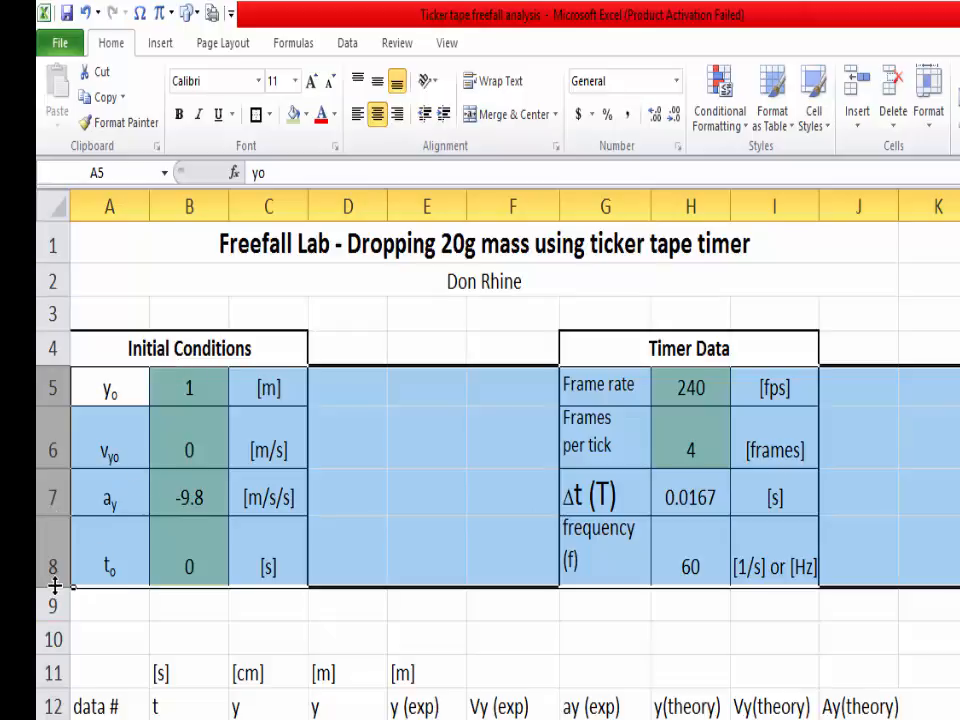
left_click_drag(55, 589, 53, 594)
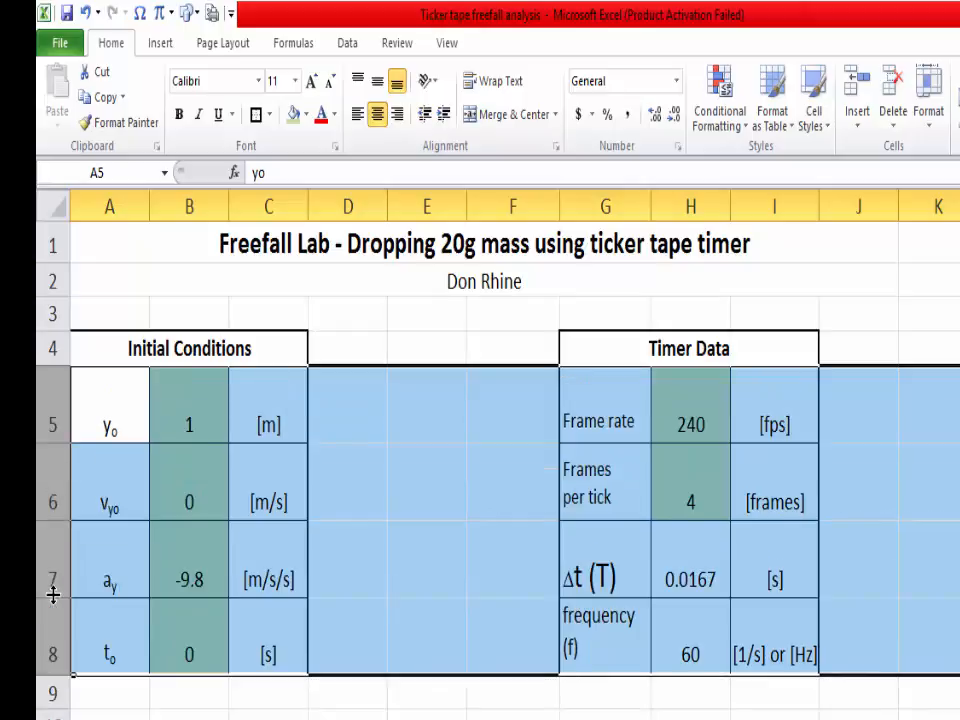
left_click_drag(58, 676, 62, 665)
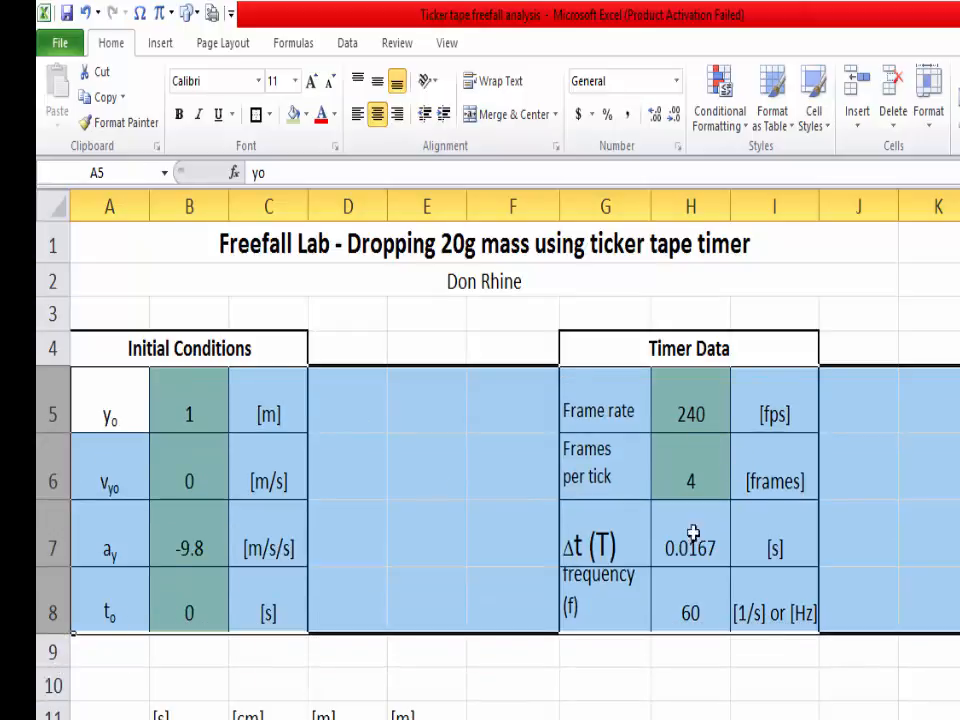
left_click(497, 690)
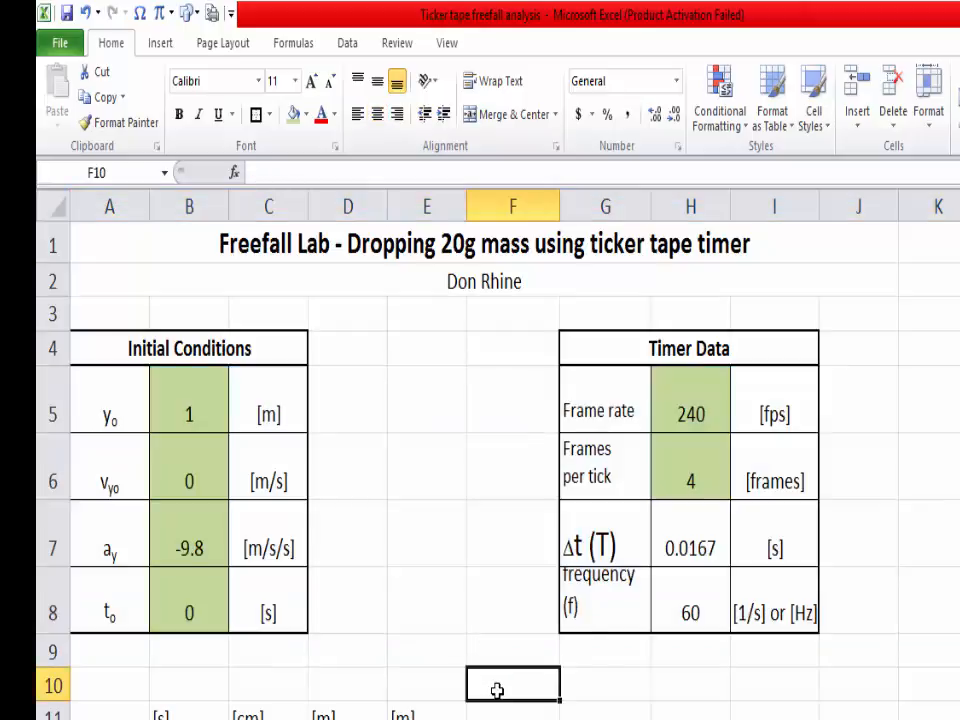
Step: Make the unit and column heading rows 11 and 12 bold and centered
left_click(922, 400)
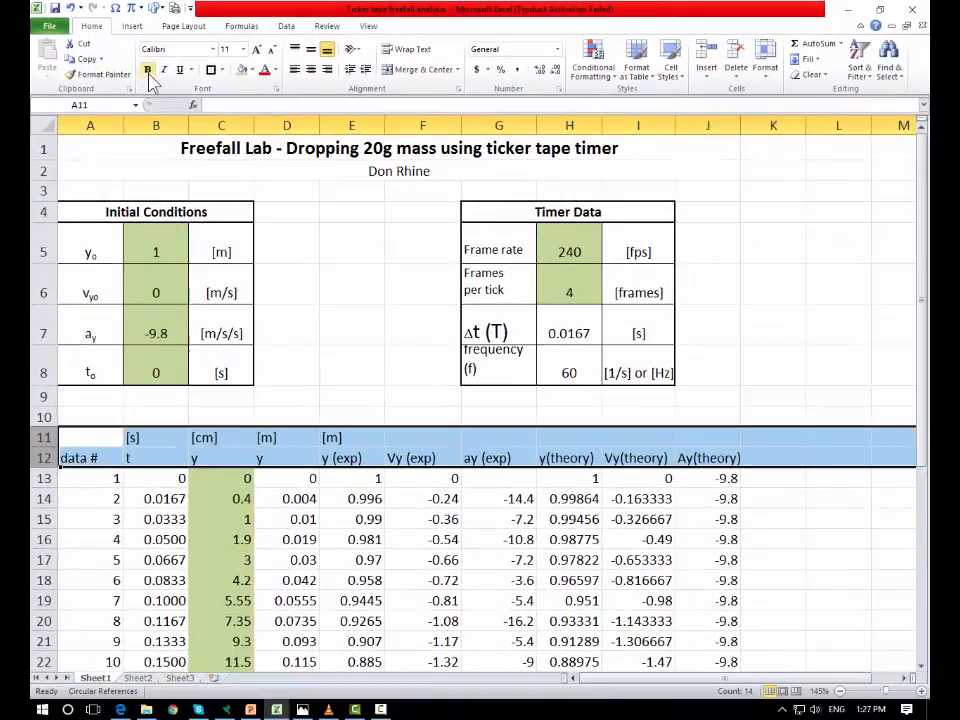
left_click(148, 70)
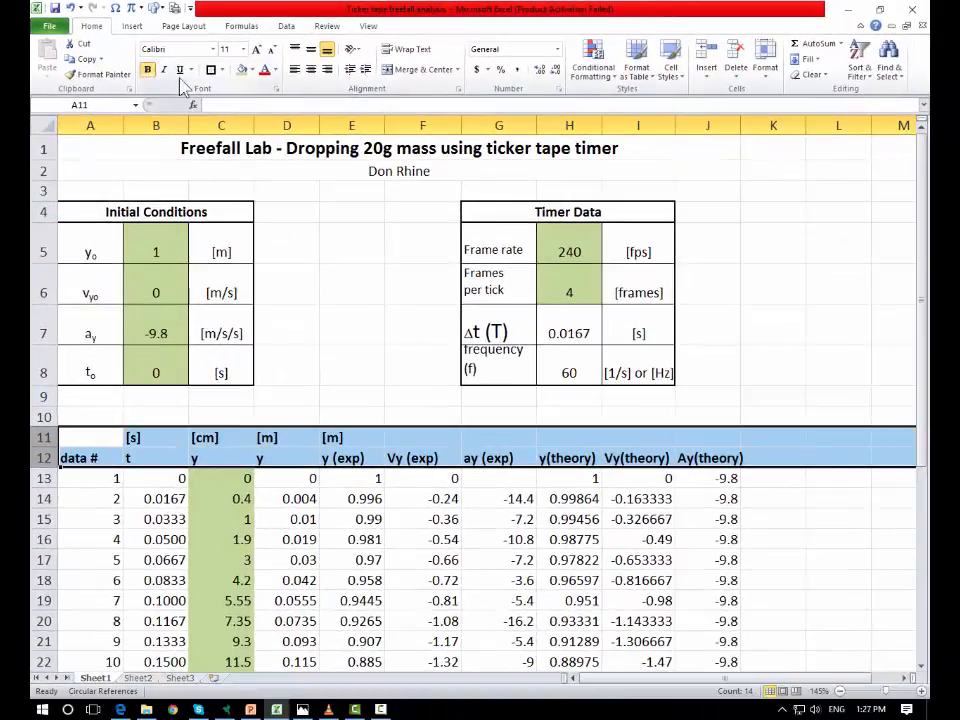
left_click(312, 70)
Step: Enter the unit [m/s] in F11 above Vy (exp) and [m/s2] in G11 above ay (exp)
left_click(435, 433)
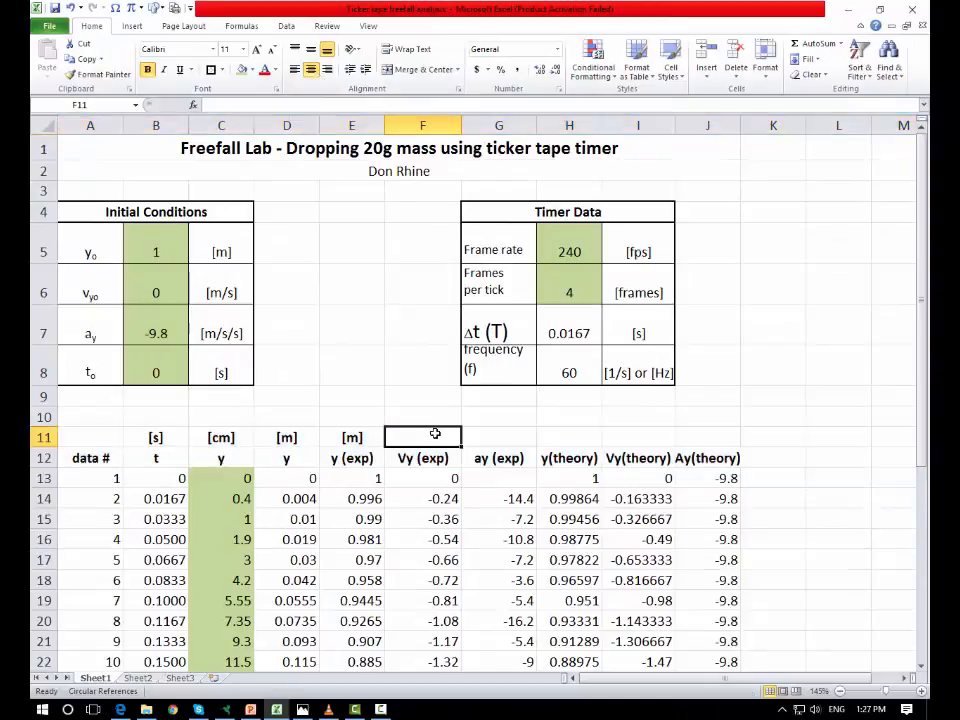
type("[")
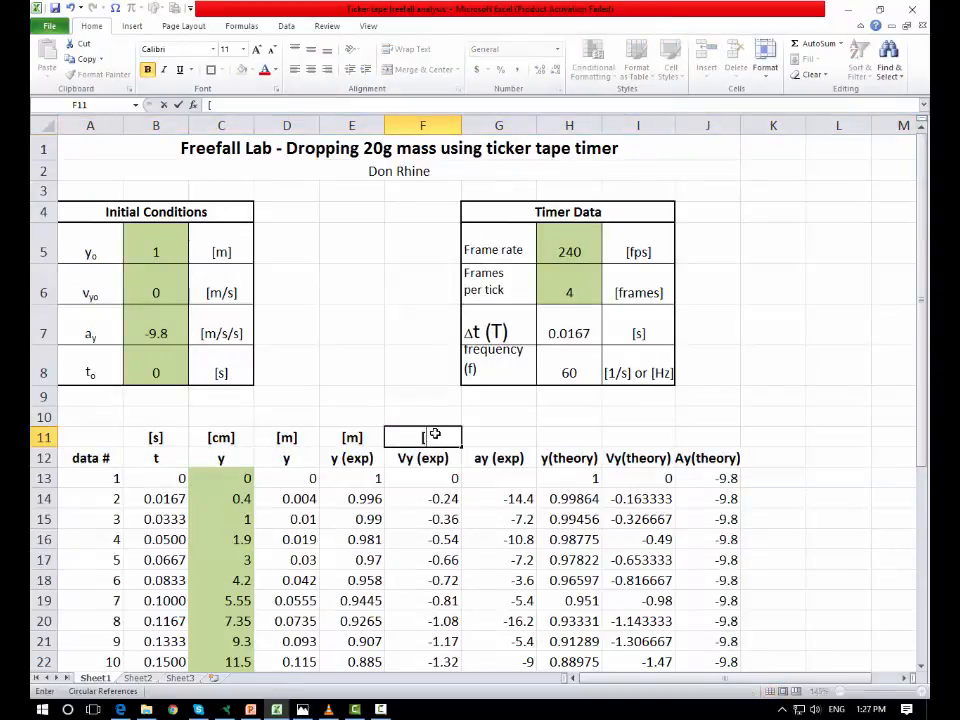
type("m/s]")
left_click(497, 434)
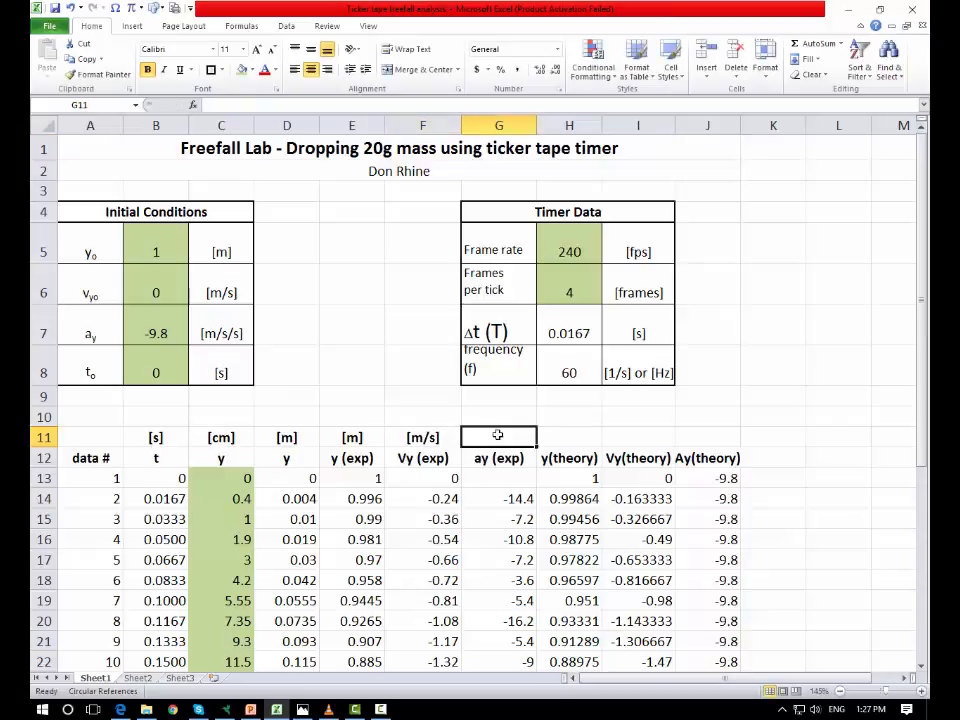
type("[m/s")
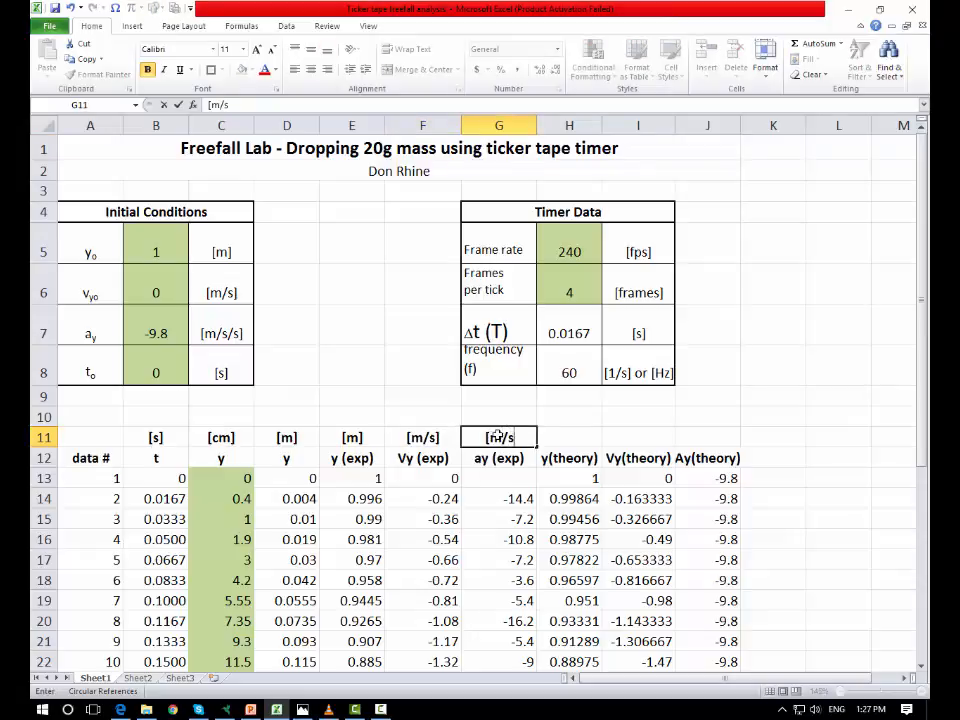
type("2]")
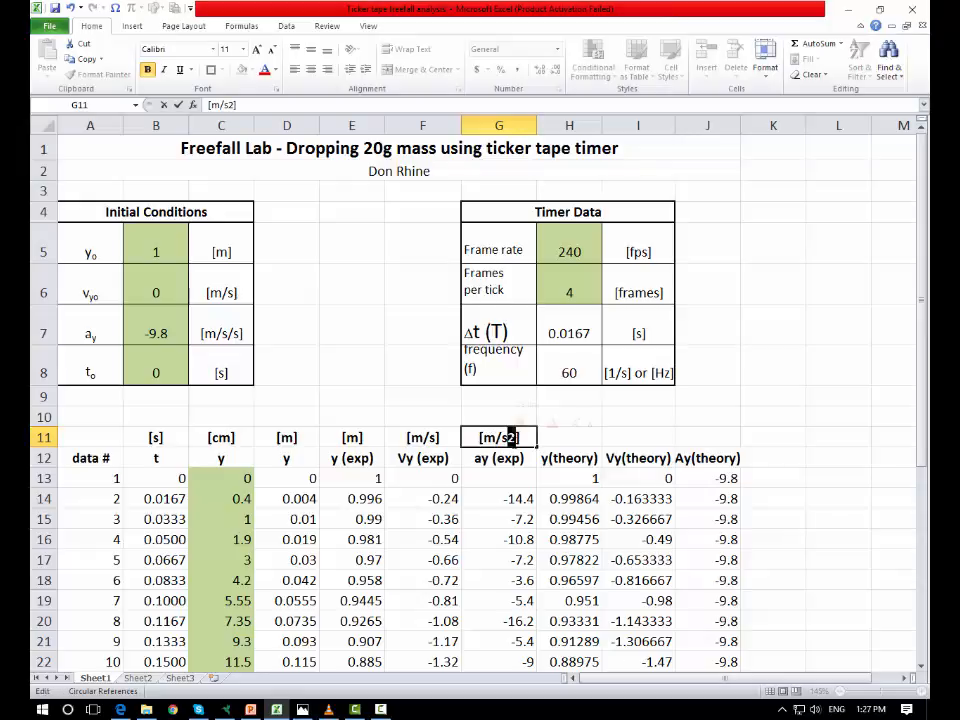
Step: Format the 2 in the [m/s2] unit in G11 as superscript
right_click(510, 438)
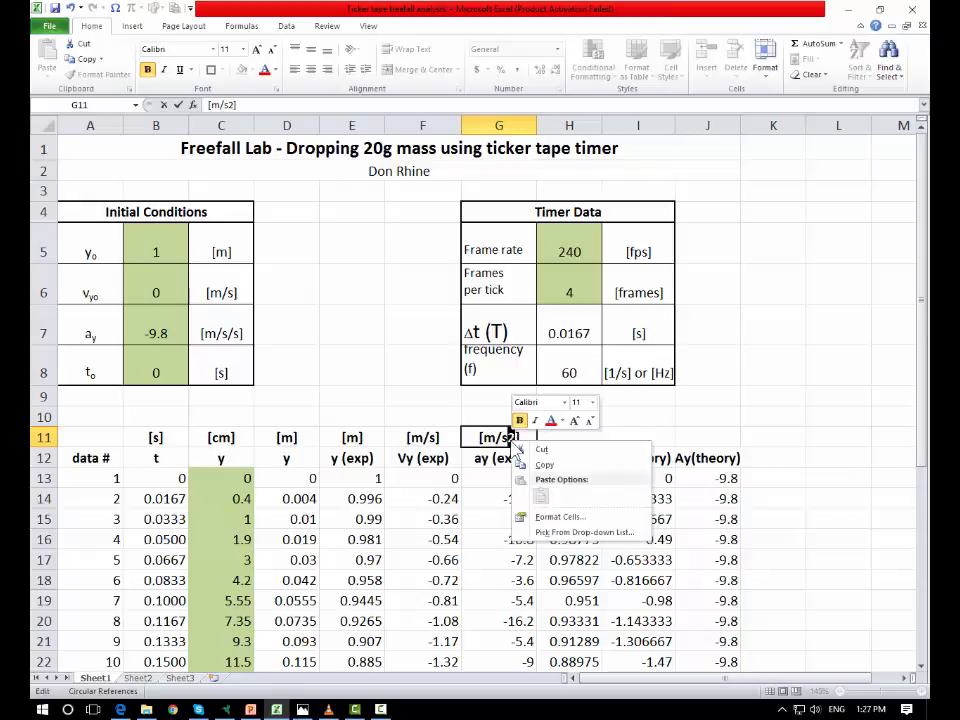
left_click(535, 514)
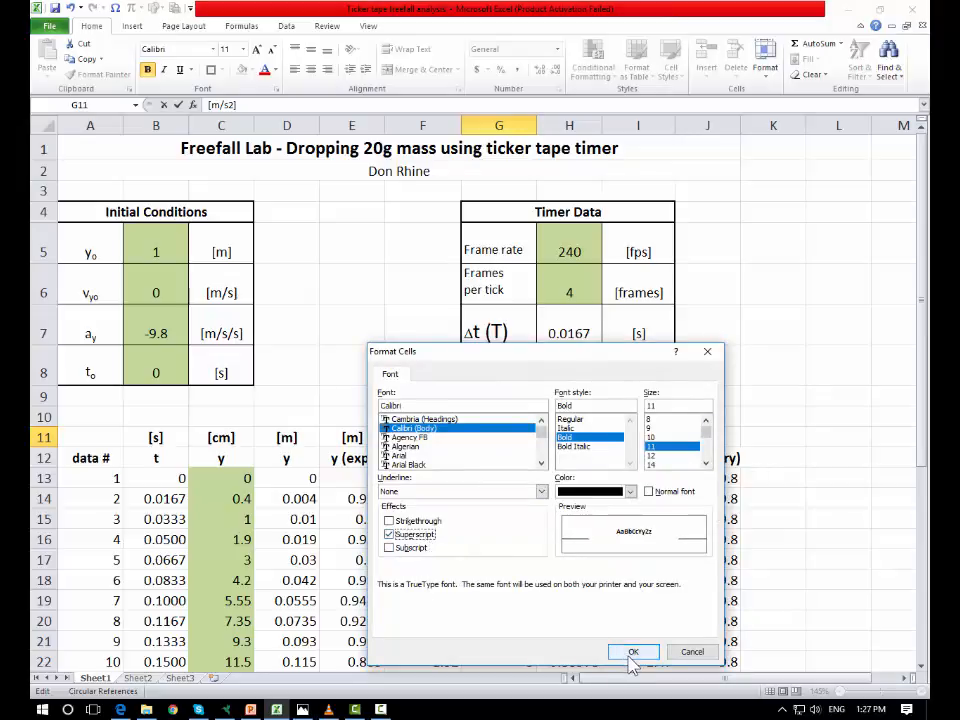
left_click(633, 651)
left_click(611, 433)
left_click(512, 441)
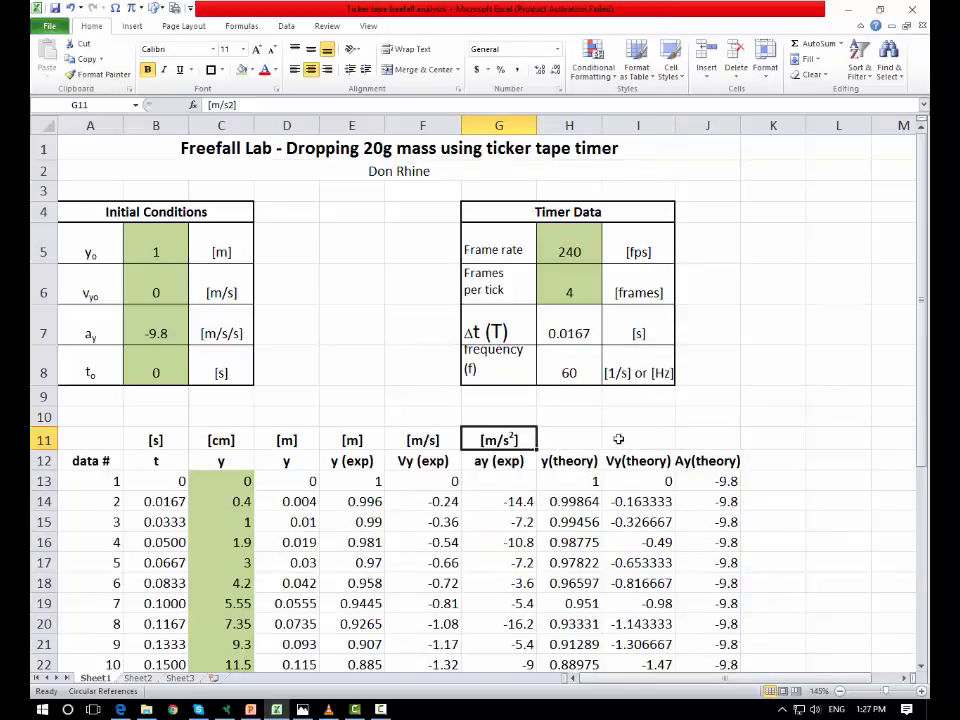
Step: Copy the units in E11:G11 to H11:J11 above the theory columns
left_click_drag(357, 440, 498, 452)
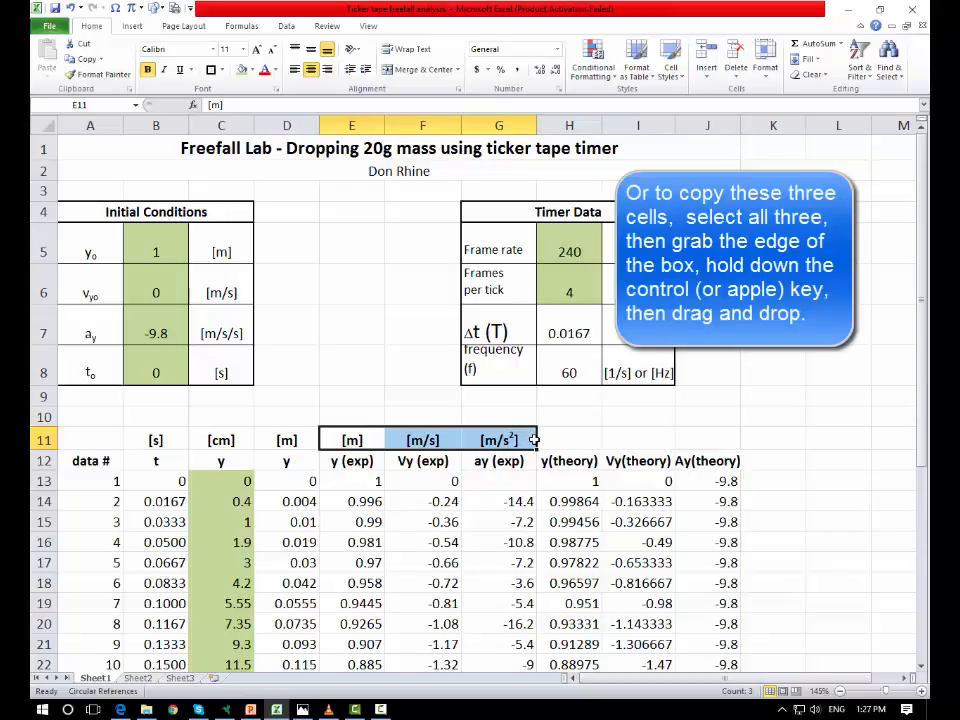
key("ctrl+c")
left_click(546, 440)
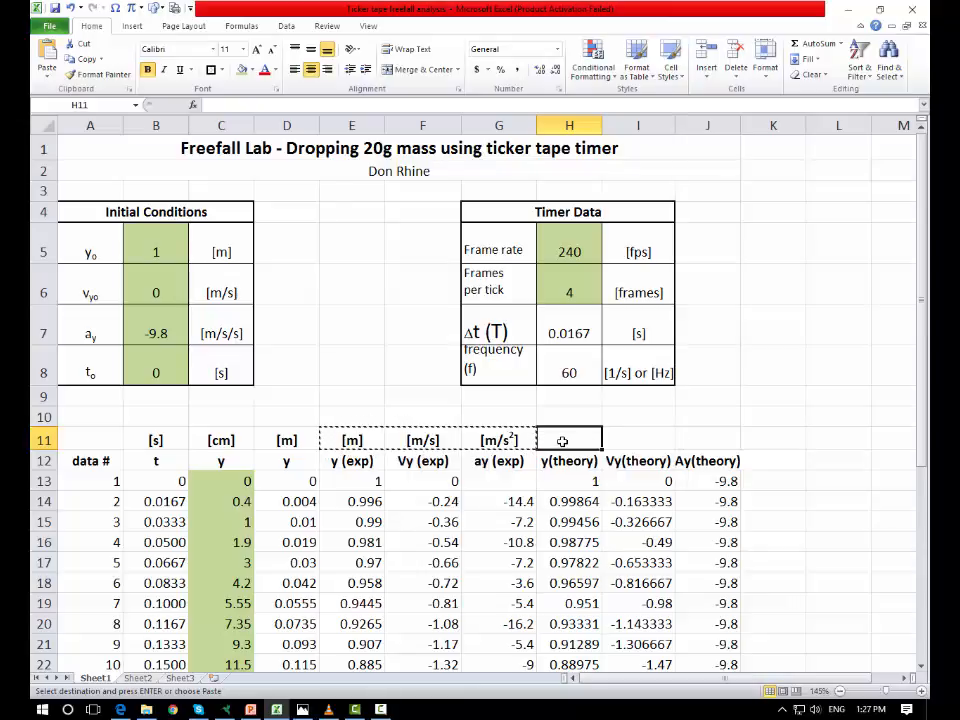
key("ctrl+v")
left_click(868, 399)
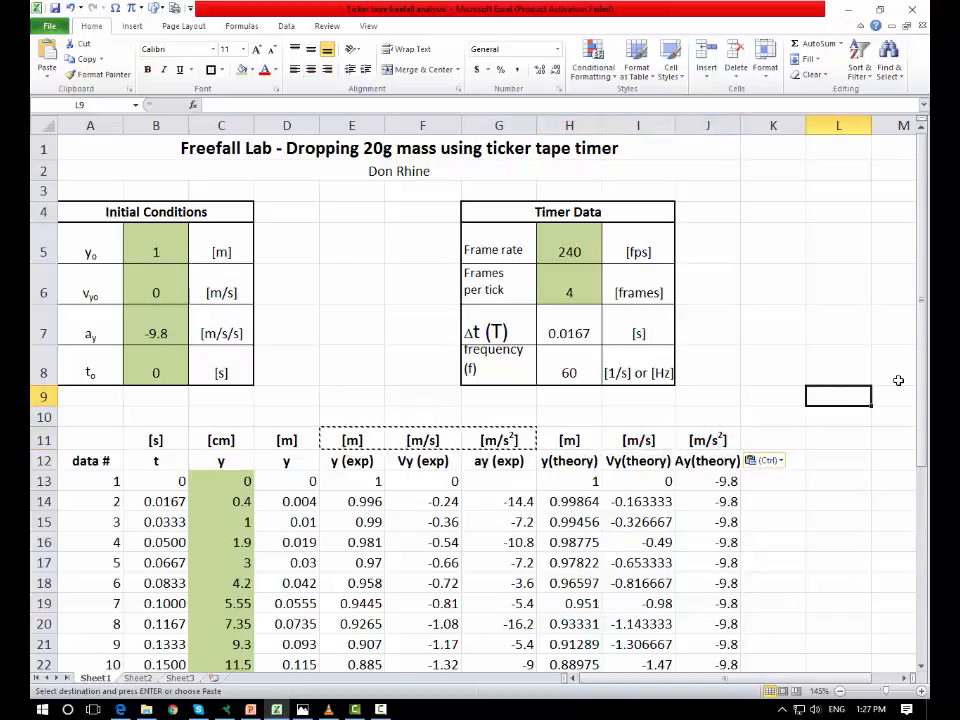
left_click(776, 331)
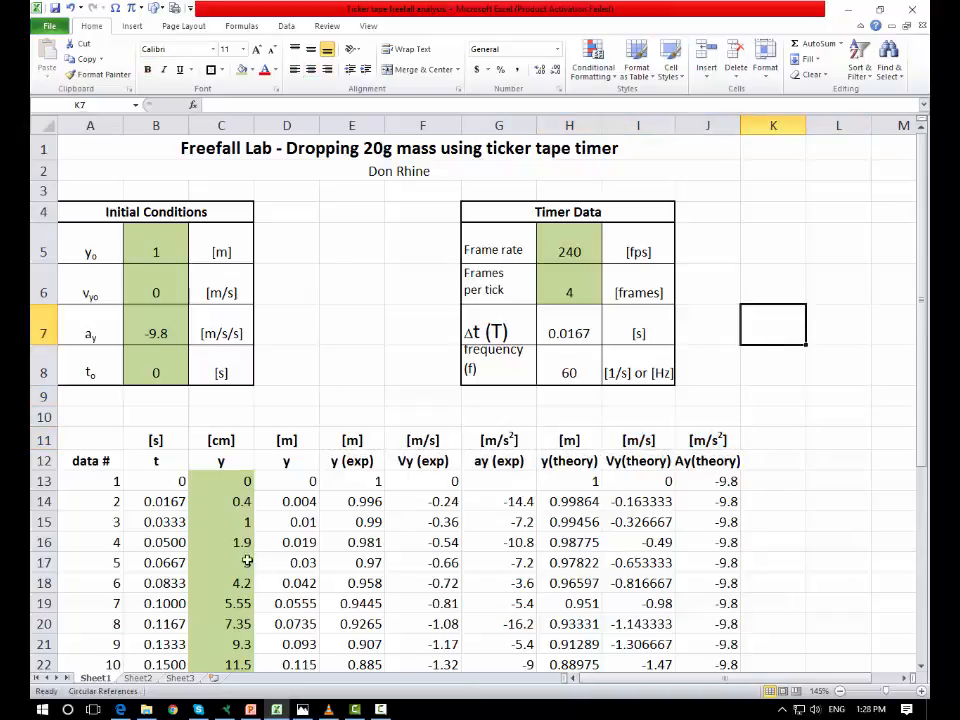
Step: Apply all borders to the data table range B11:J41
scroll(279, 338, "down", 2)
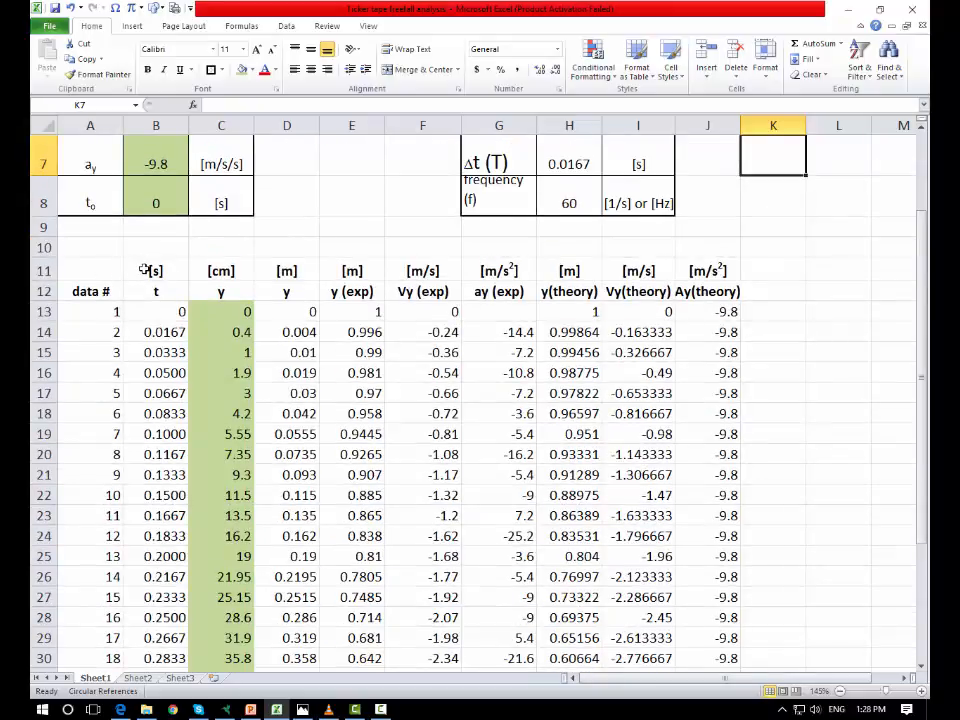
left_click_drag(145, 270, 680, 632)
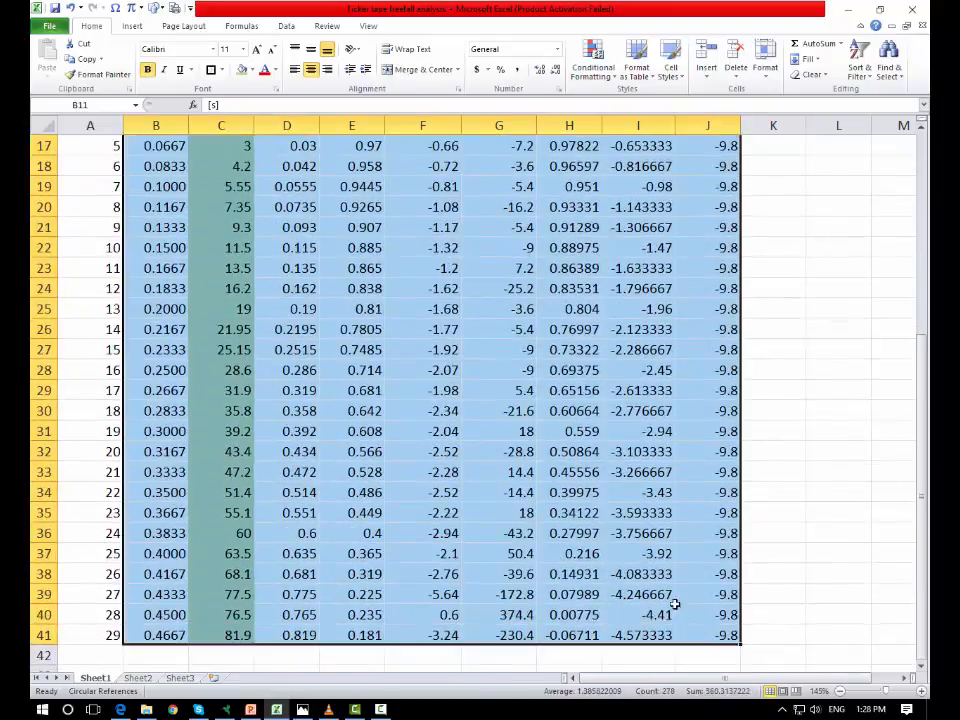
left_click(220, 70)
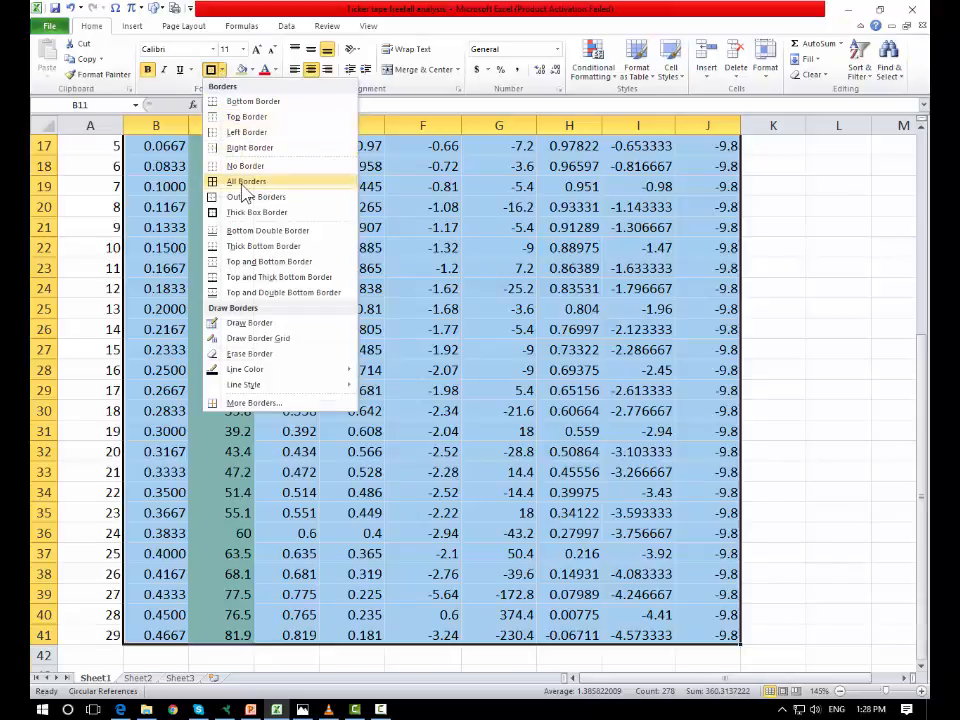
left_click(244, 183)
scroll(754, 514, "up", 5)
left_click(872, 437)
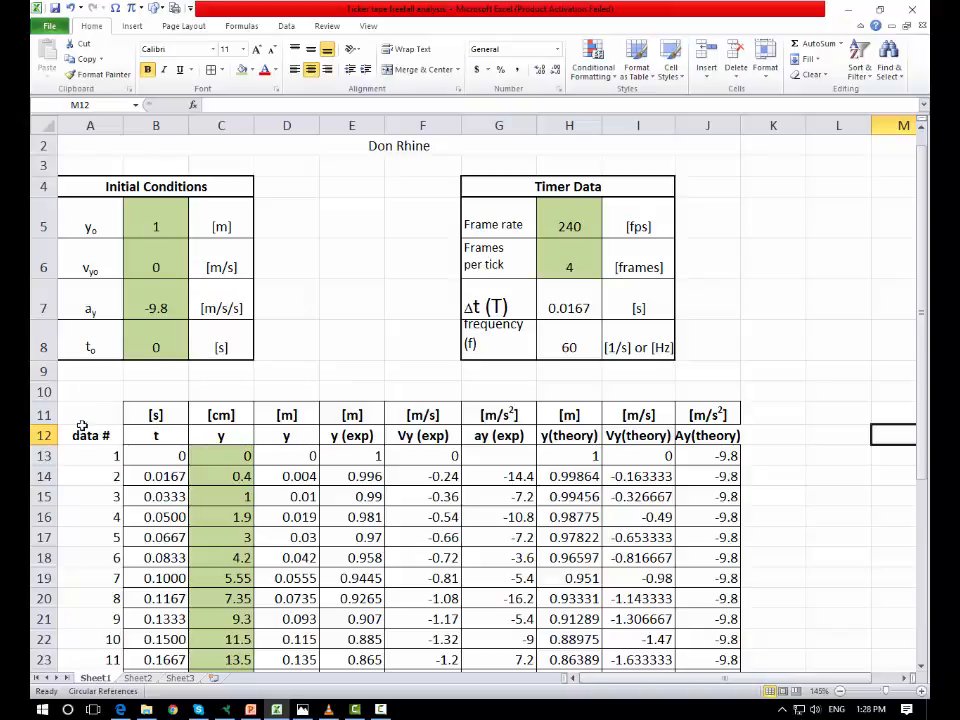
Step: Apply all borders to the data # column from A12 down to A41
left_click_drag(97, 433, 103, 690)
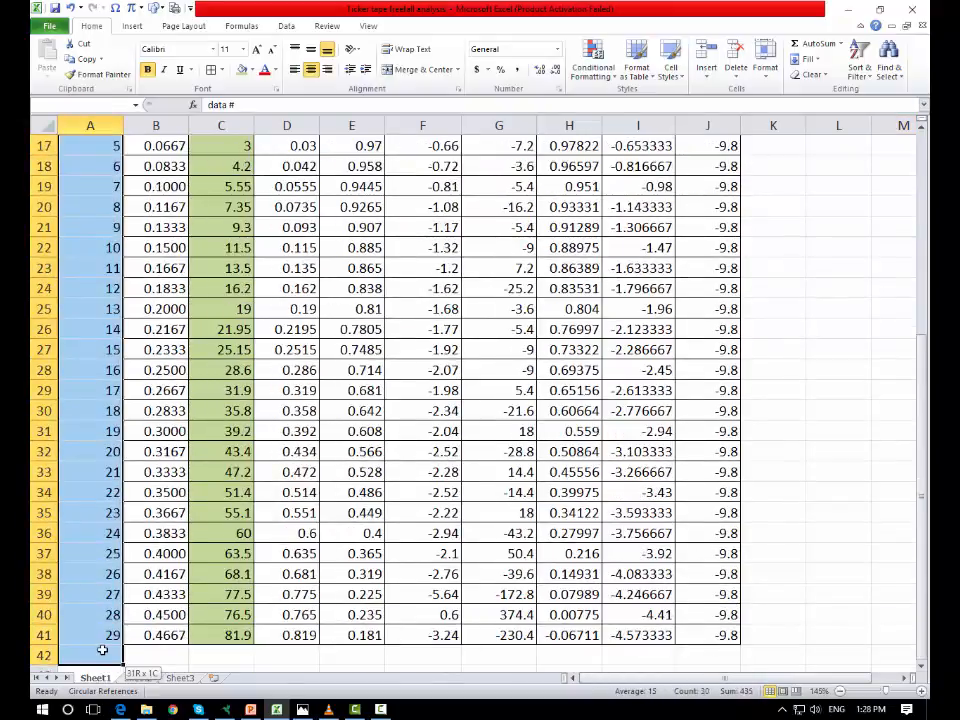
scroll(306, 178, "up", 4)
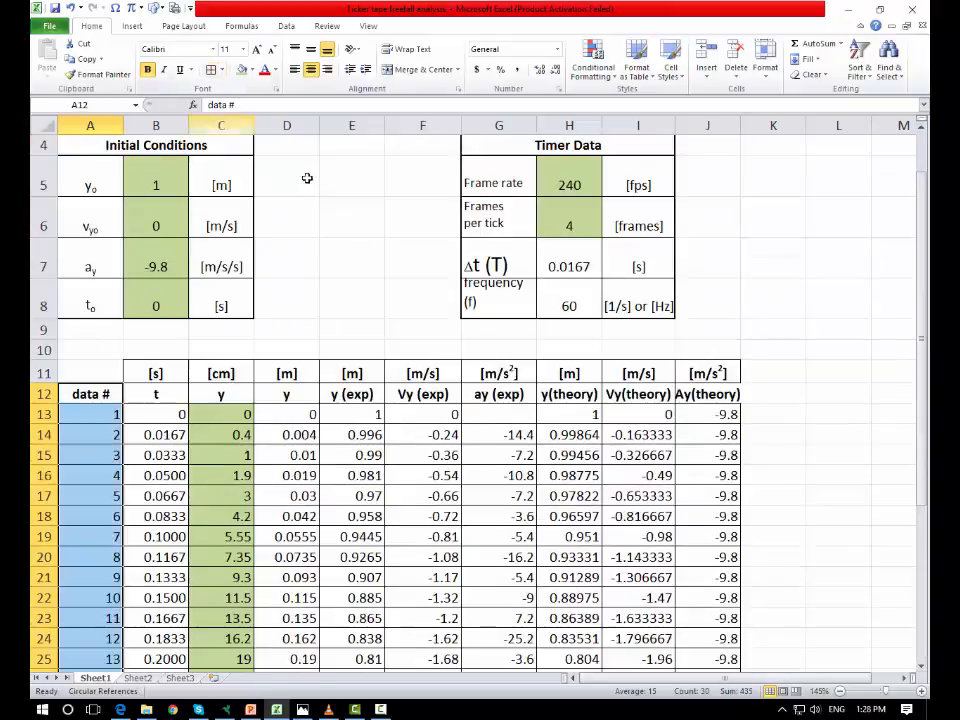
left_click(838, 371)
left_click(825, 472)
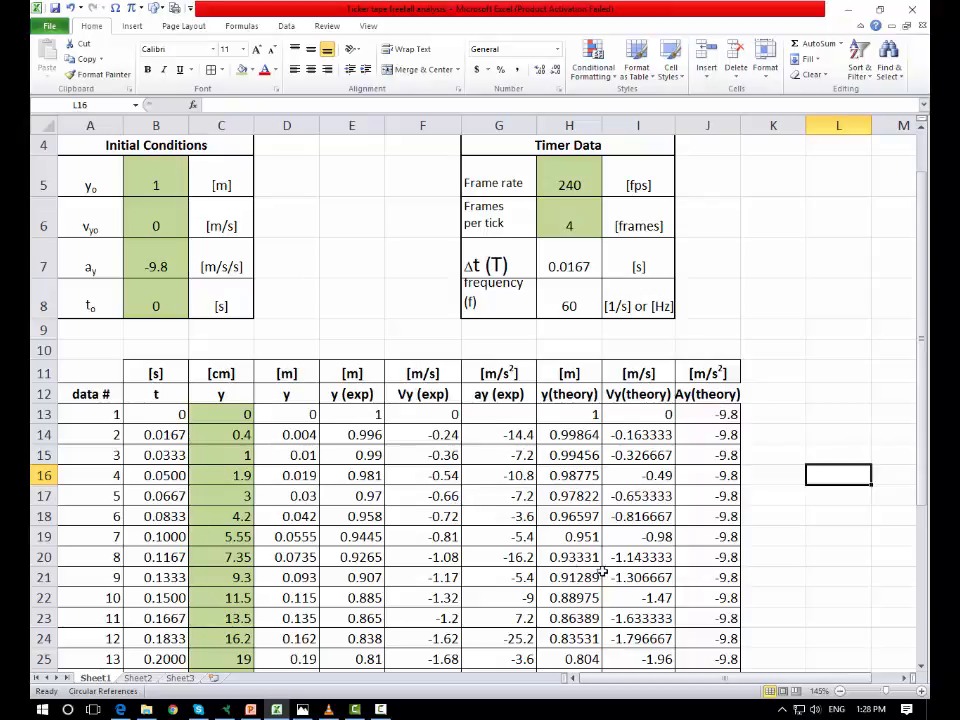
scroll(133, 193, "down", 1)
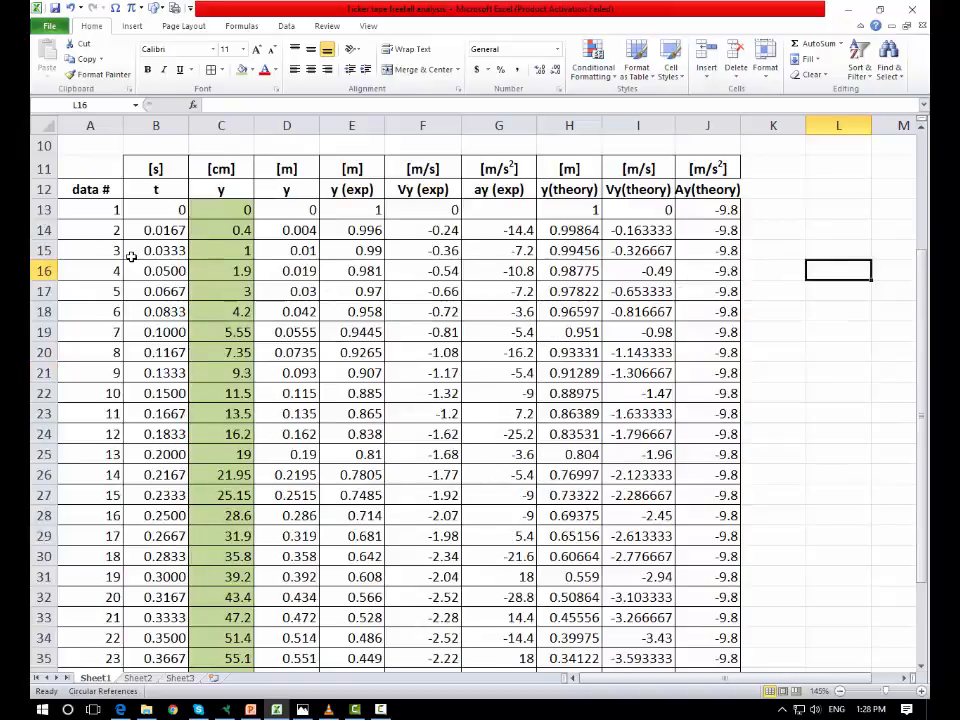
Step: Center the contents of the data table values in A13:J41
scroll(139, 306, "up", 1)
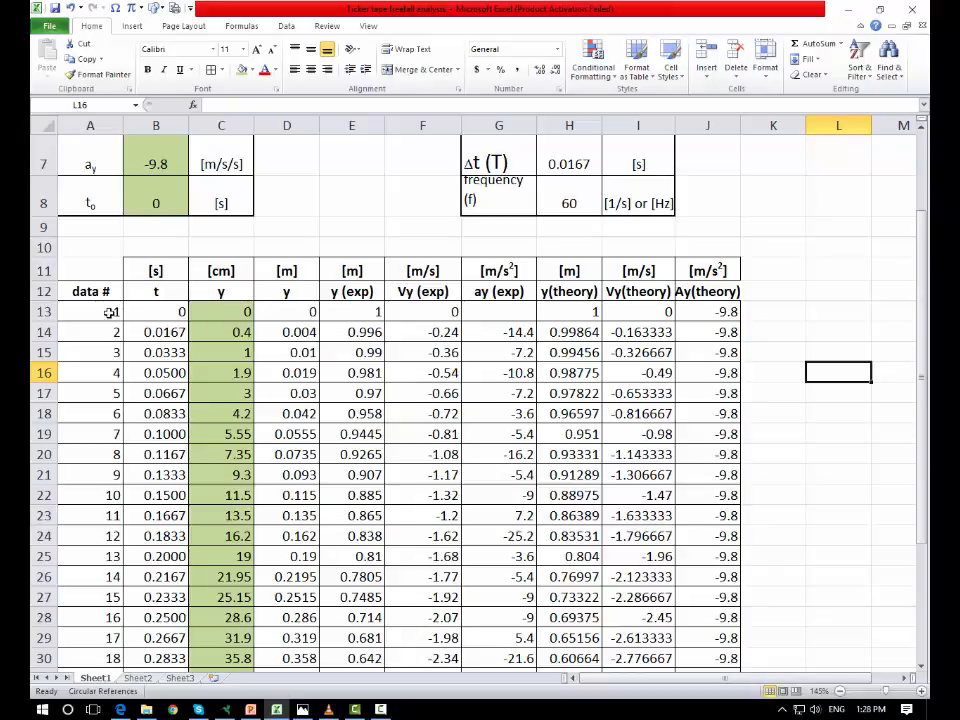
left_click_drag(110, 312, 710, 636)
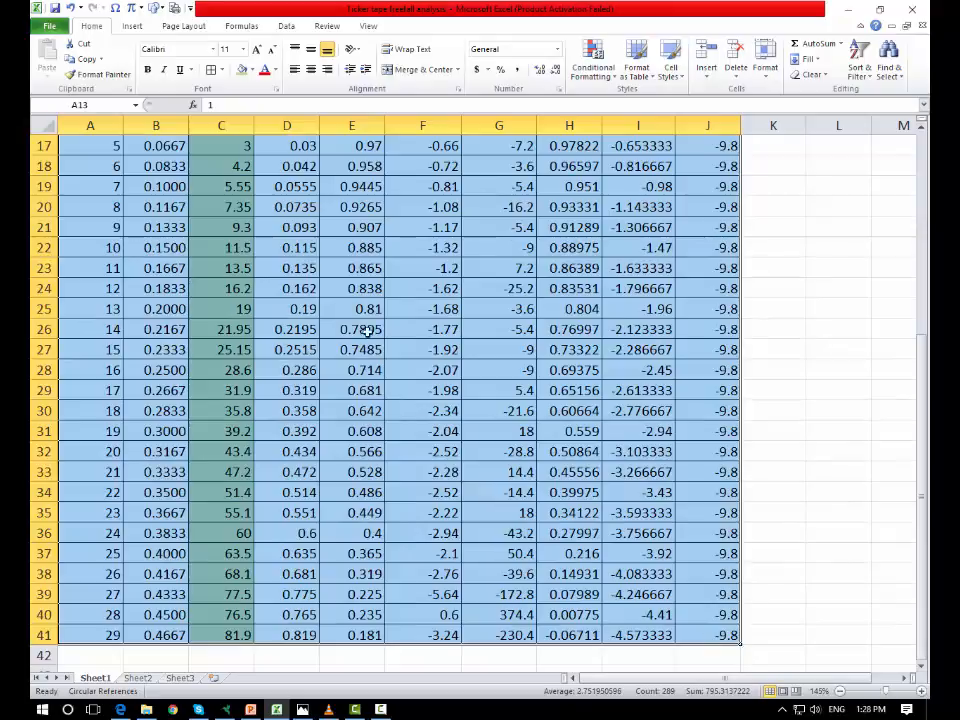
left_click(312, 70)
left_click(814, 395)
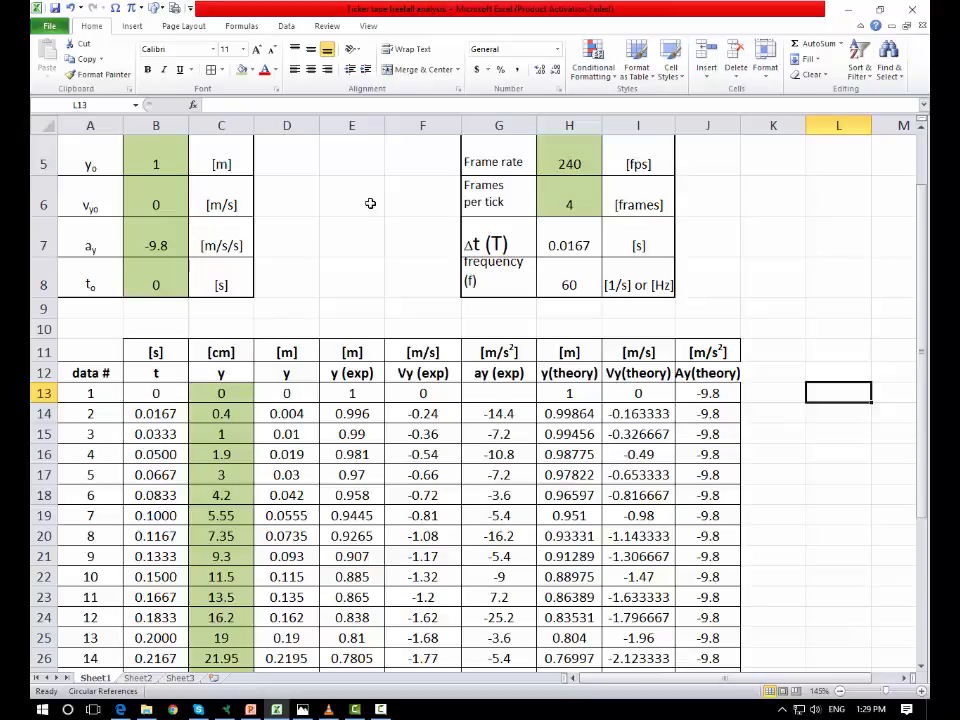
Step: Format the time values in B13:B41 to show three decimal places
left_click_drag(157, 393, 157, 554)
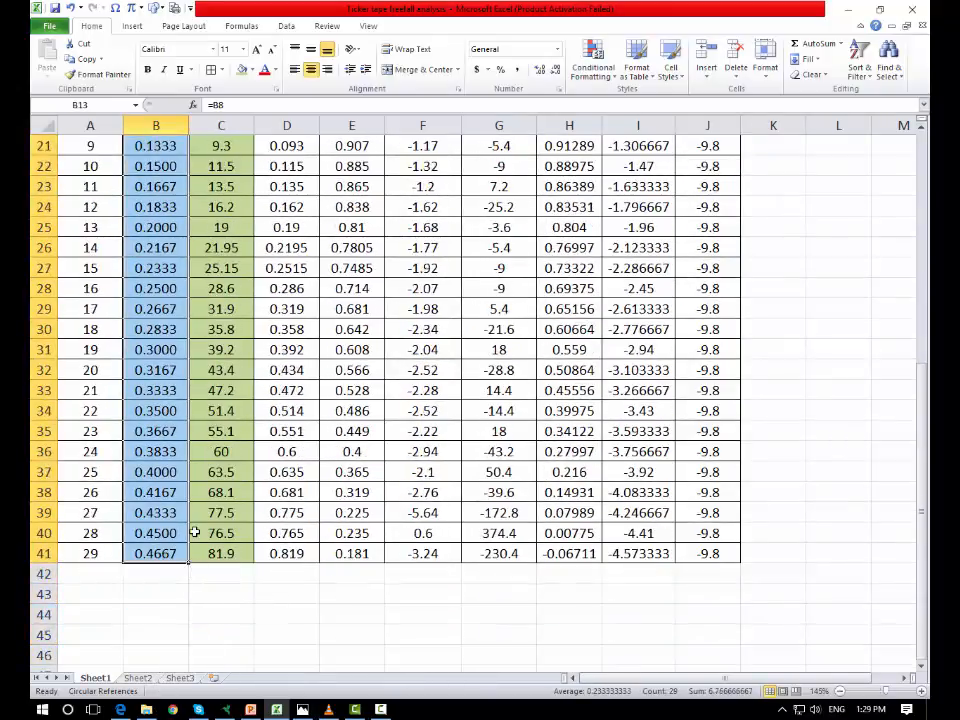
scroll(135, 478, "up", 2)
scroll(196, 533, "up", 2)
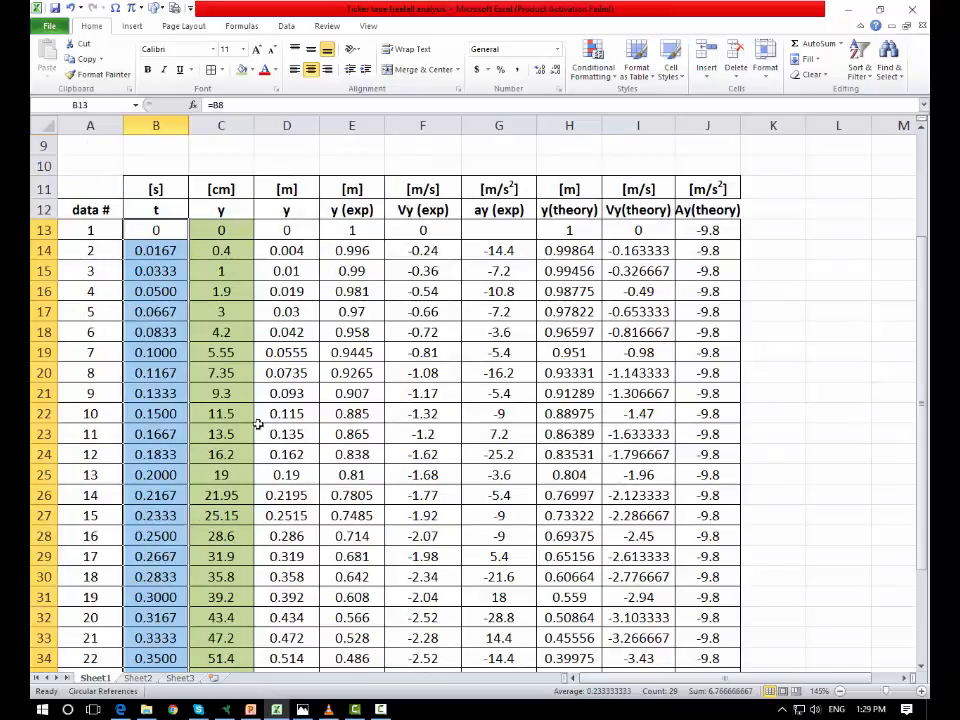
left_click(540, 72)
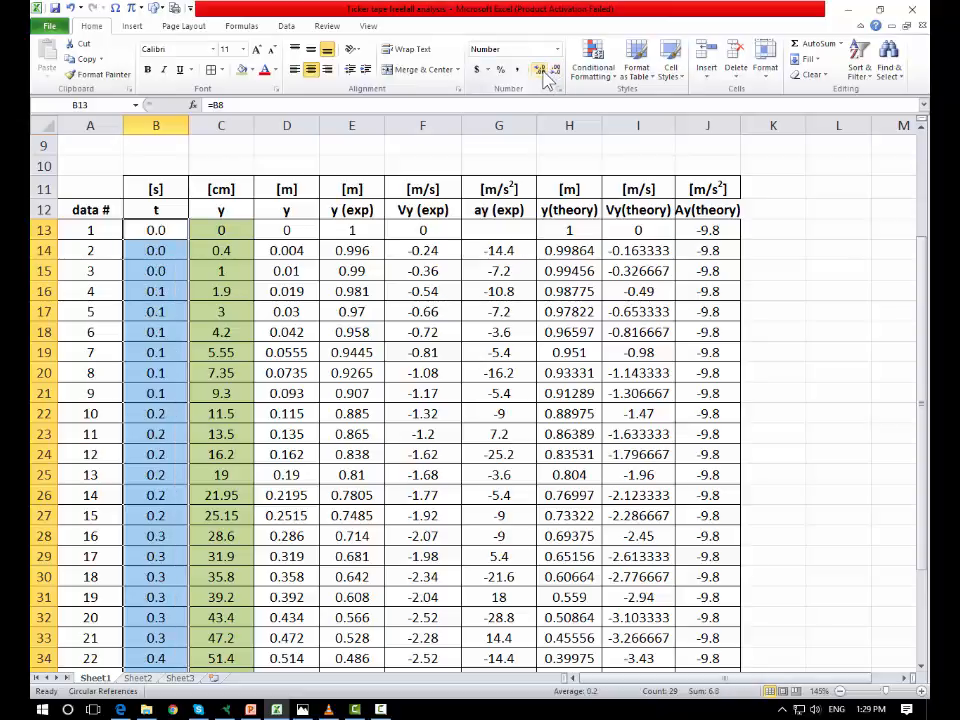
left_click(541, 72)
left_click(555, 72)
left_click(540, 72)
left_click(540, 72)
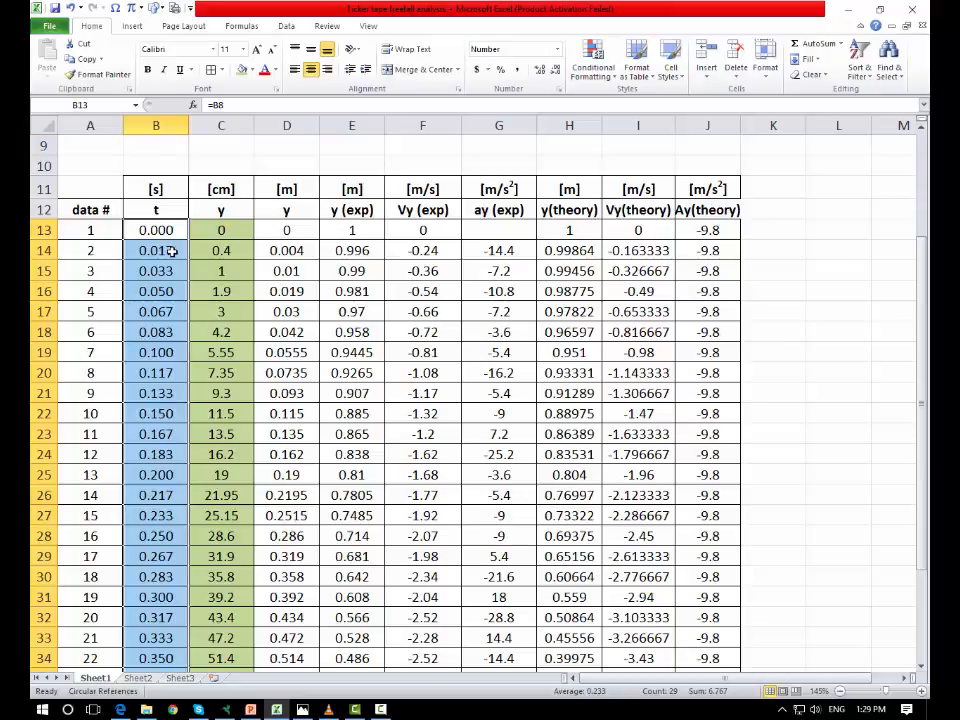
left_click(358, 308)
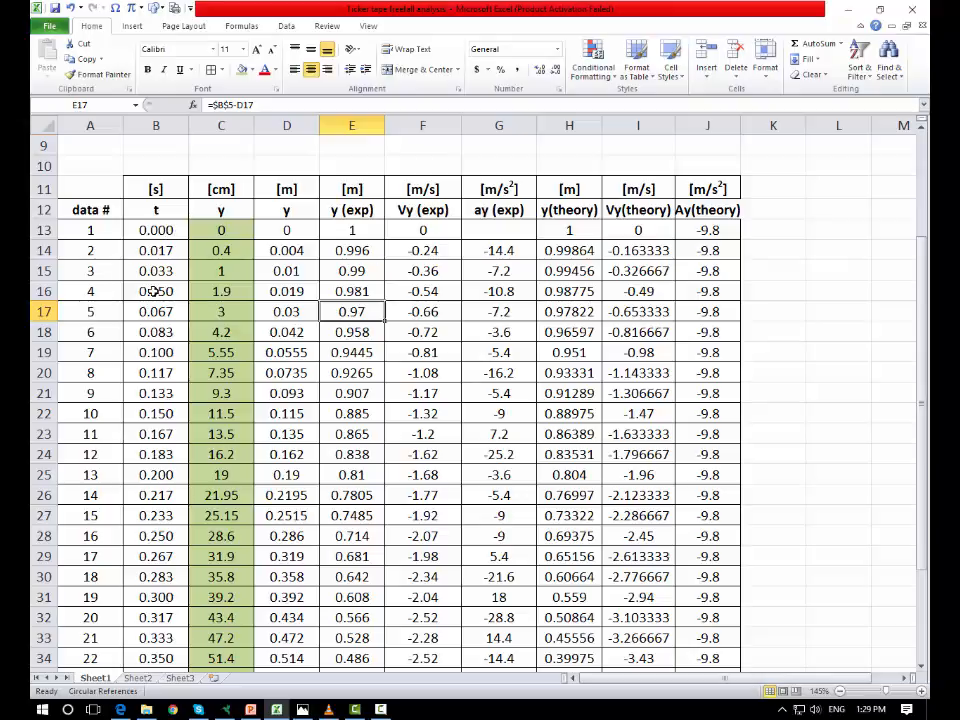
Step: Copy the number format of B13 to D13:J41 with Format Painter
left_click(163, 230)
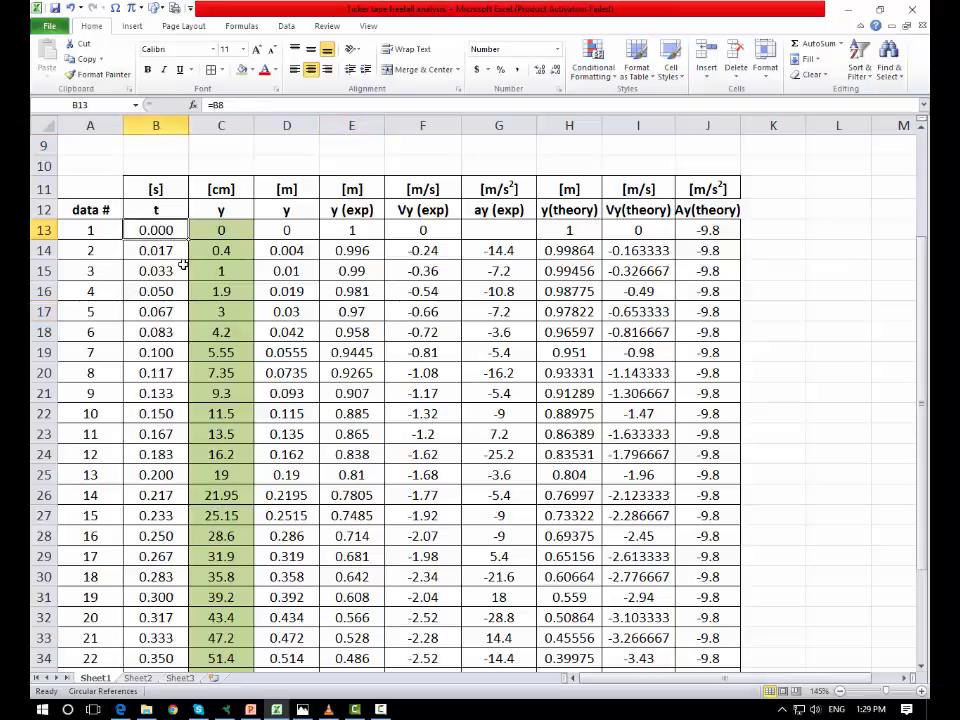
left_click(92, 74)
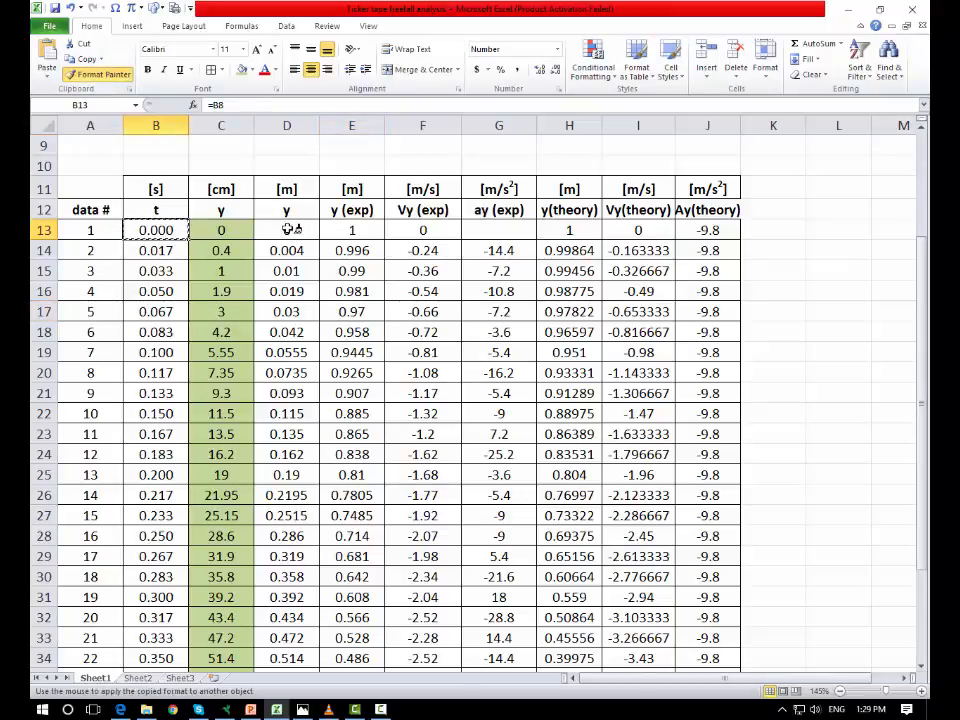
mouse_move(287, 228)
left_mouse_down()
mouse_move(440, 320)
mouse_move(673, 542)
mouse_move(707, 688)
left_mouse_up()
scroll(699, 540, "up", 4)
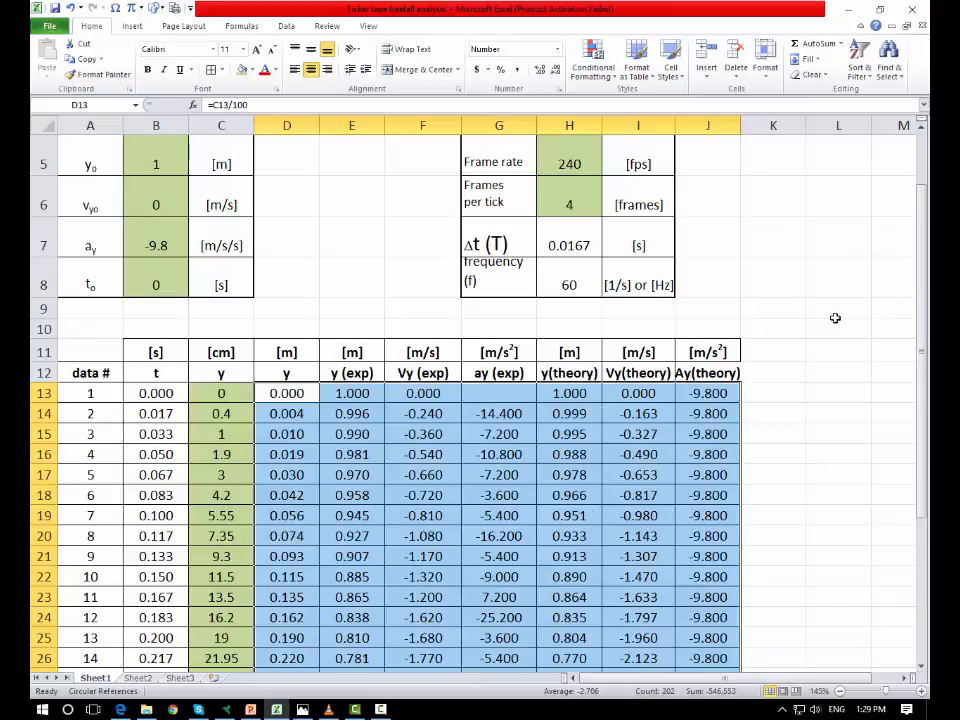
Step: Try the Percentage format with more and fewer decimal places on E15 and undo those format changes
left_click(499, 454)
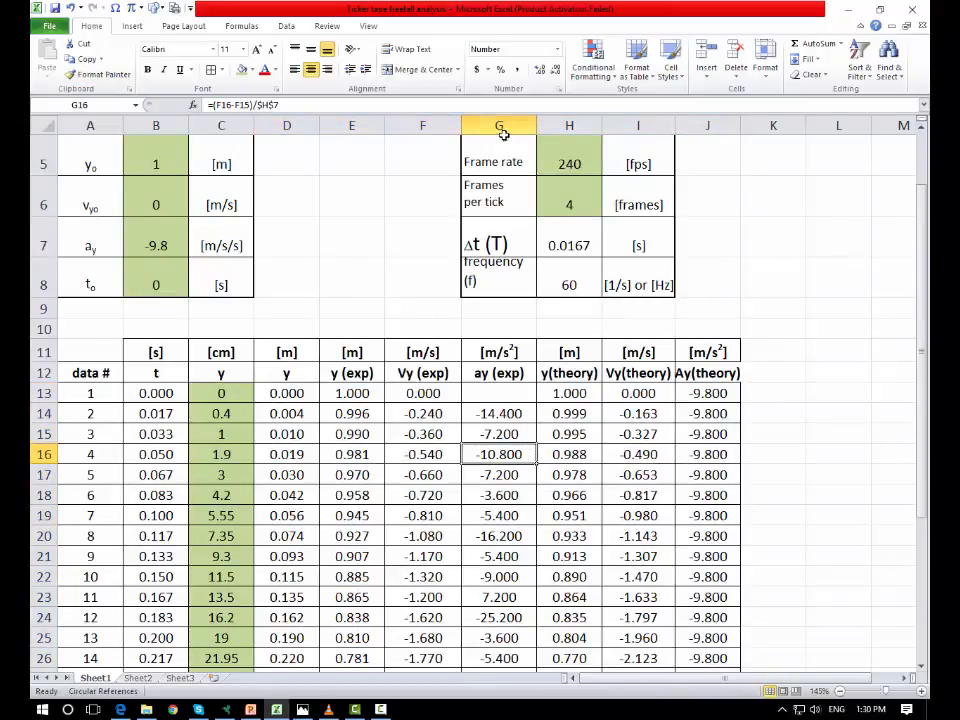
left_click(347, 393)
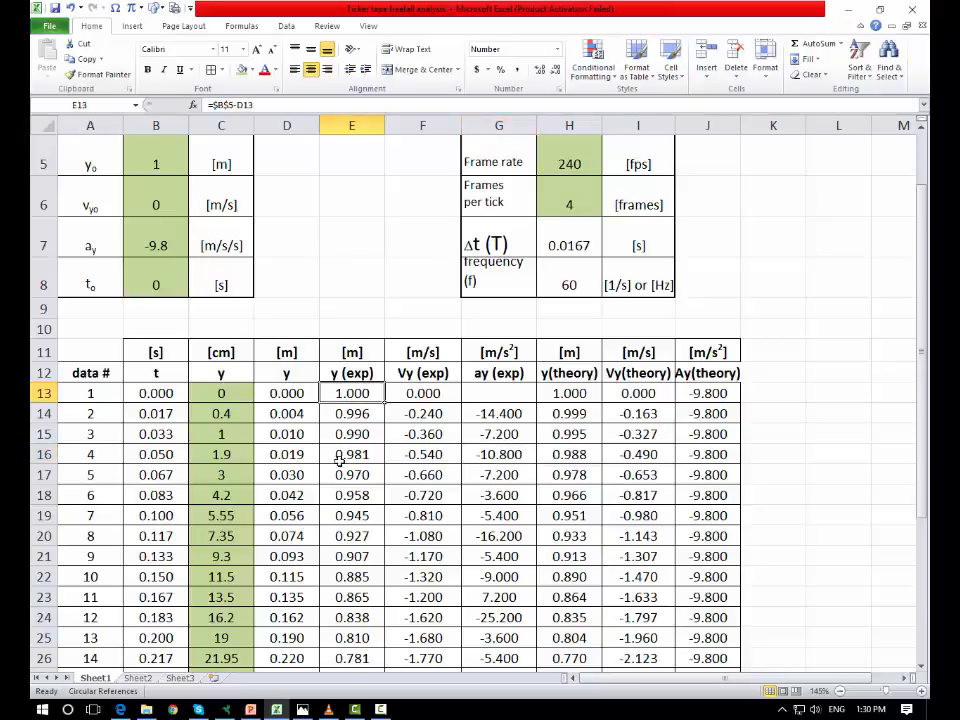
left_click(364, 433)
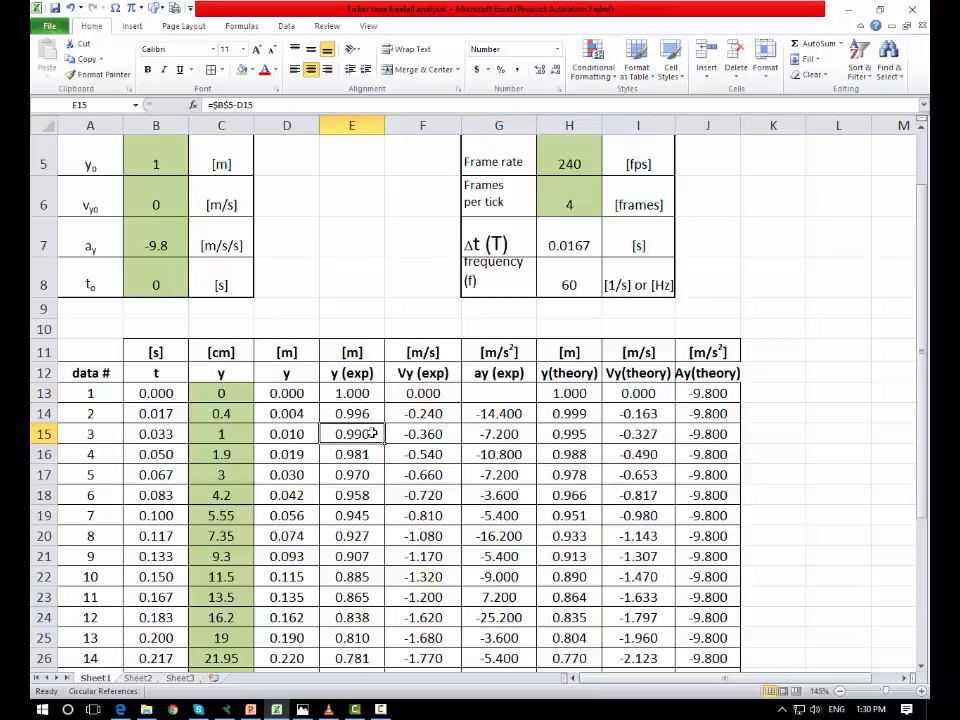
left_click(501, 70)
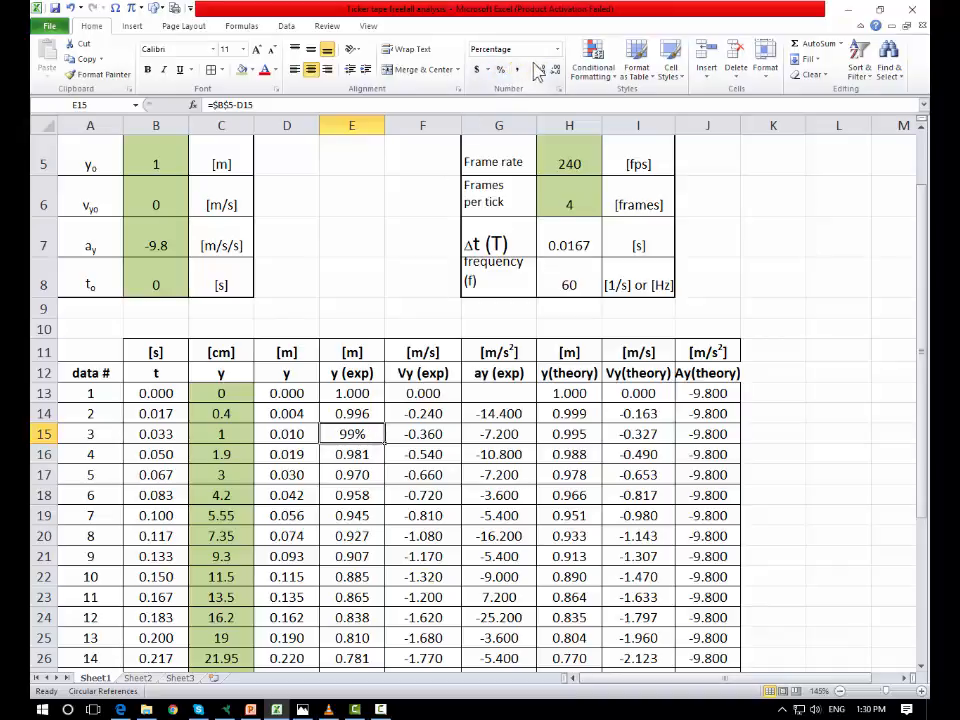
left_click(539, 70)
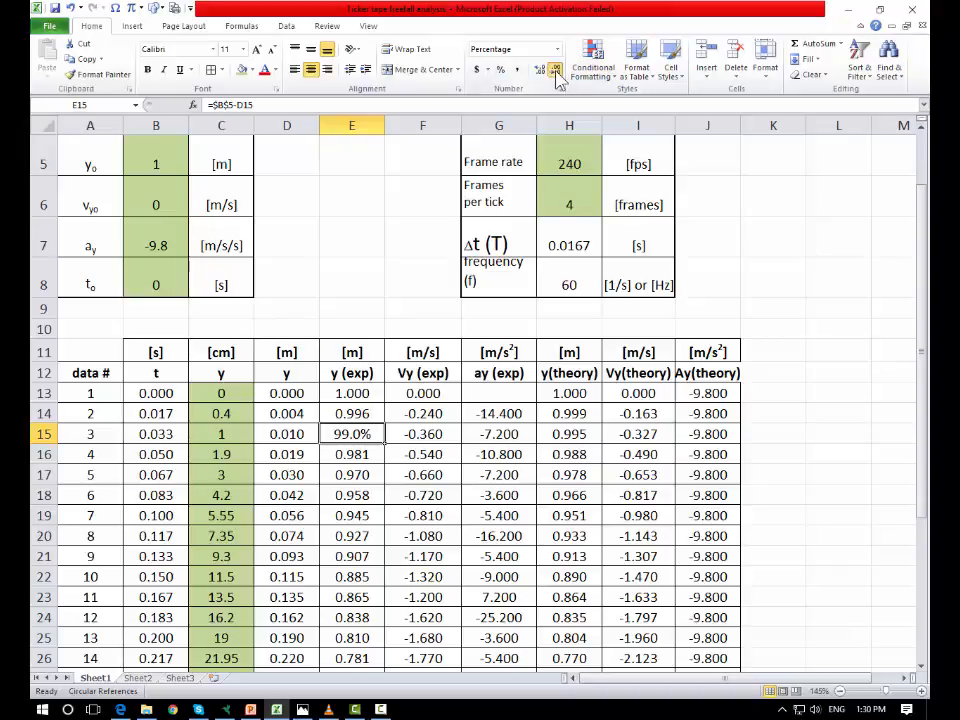
left_click(553, 72)
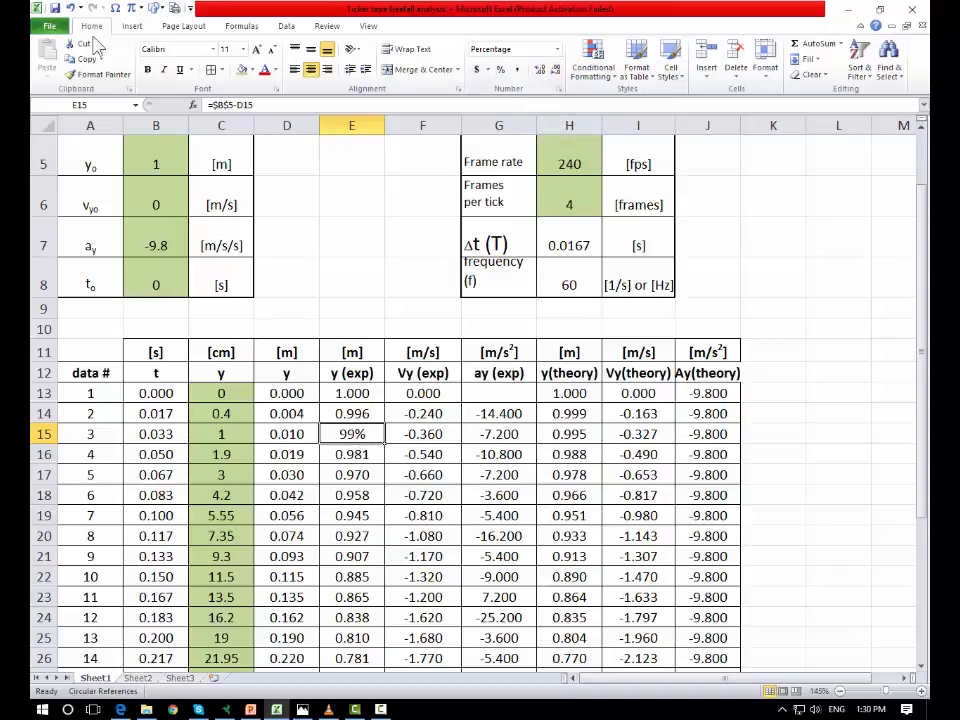
left_click(71, 9)
left_click(71, 9)
left_click(71, 9)
Step: Try the dollar Accounting format on the acceleration value in G14 and undo it
left_click(638, 454)
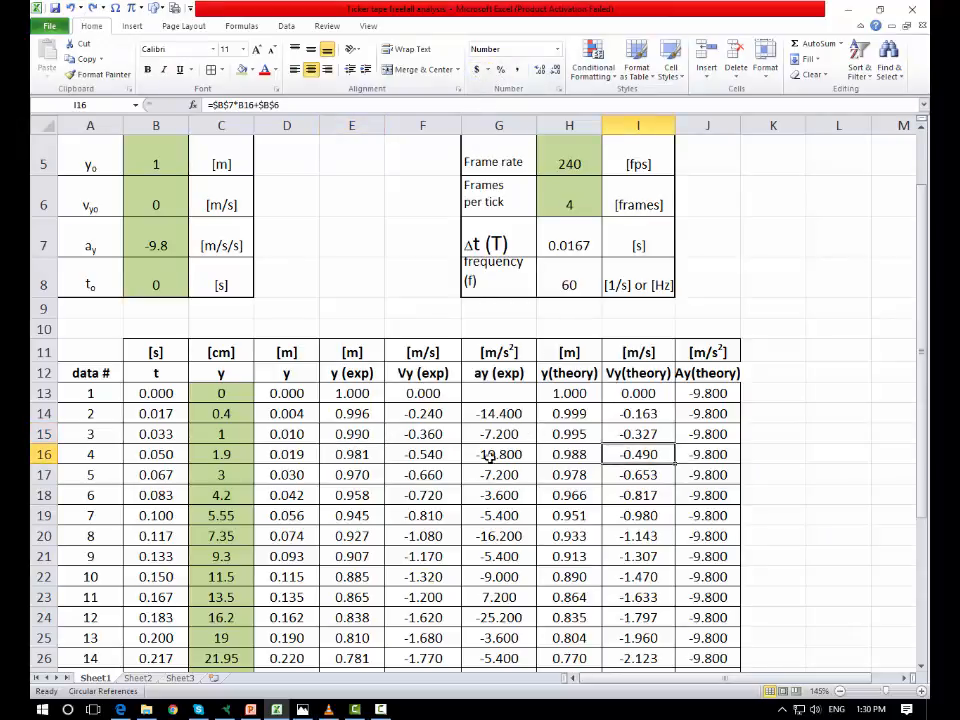
left_click(510, 413)
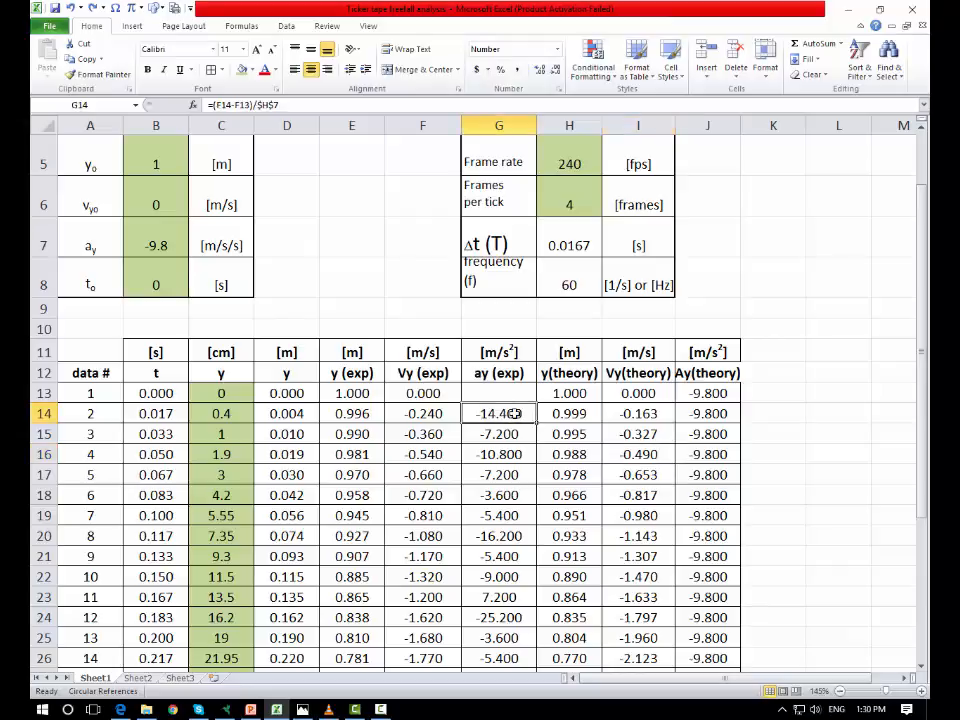
left_click(478, 70)
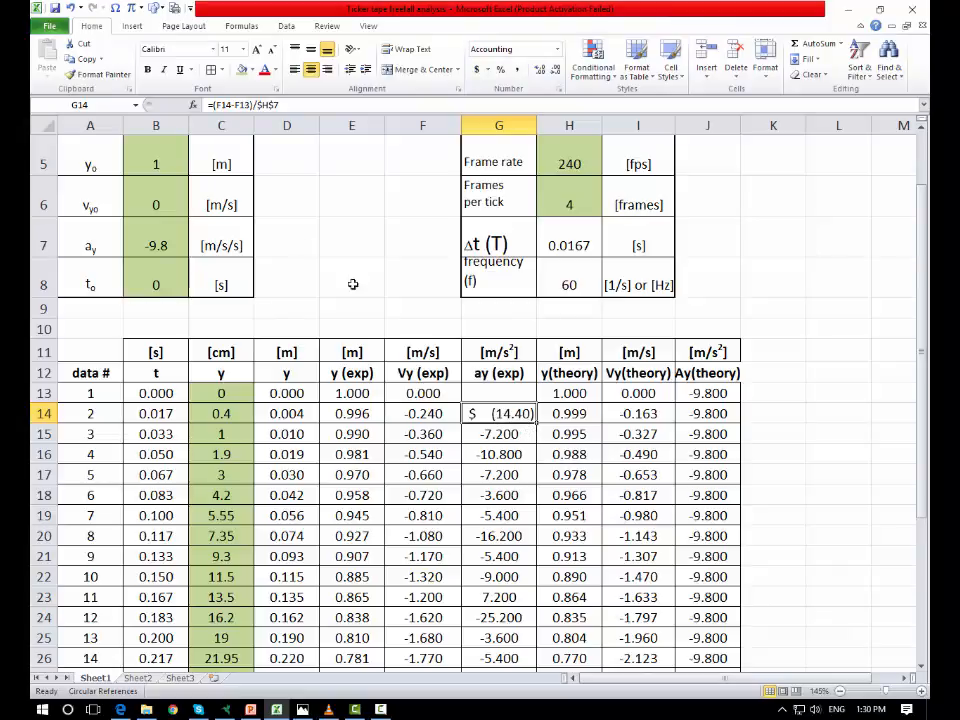
left_click(70, 9)
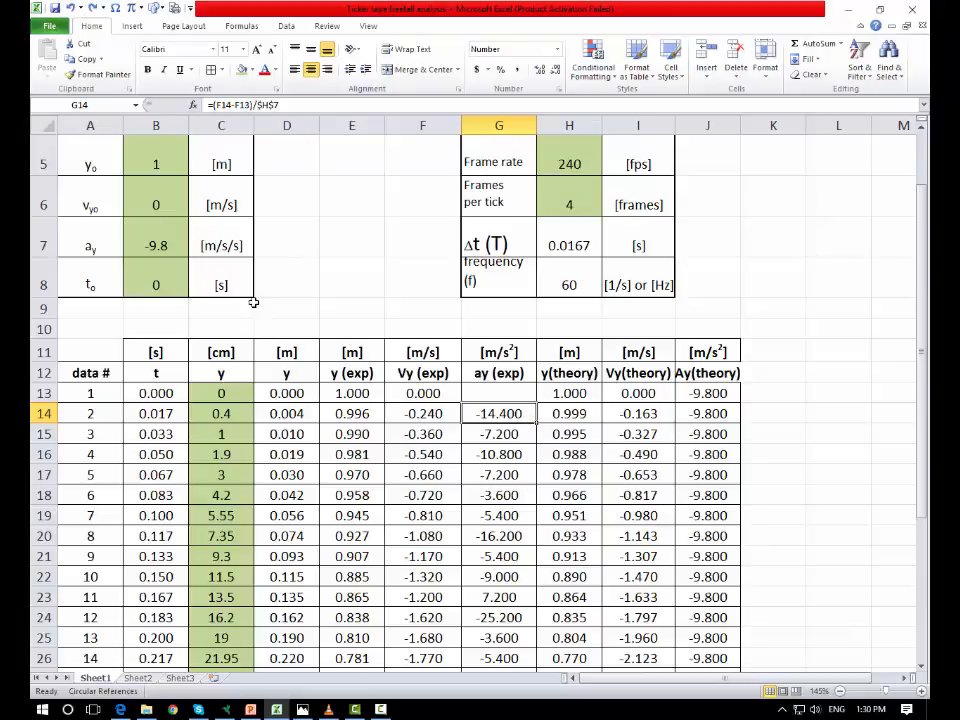
left_click(299, 398)
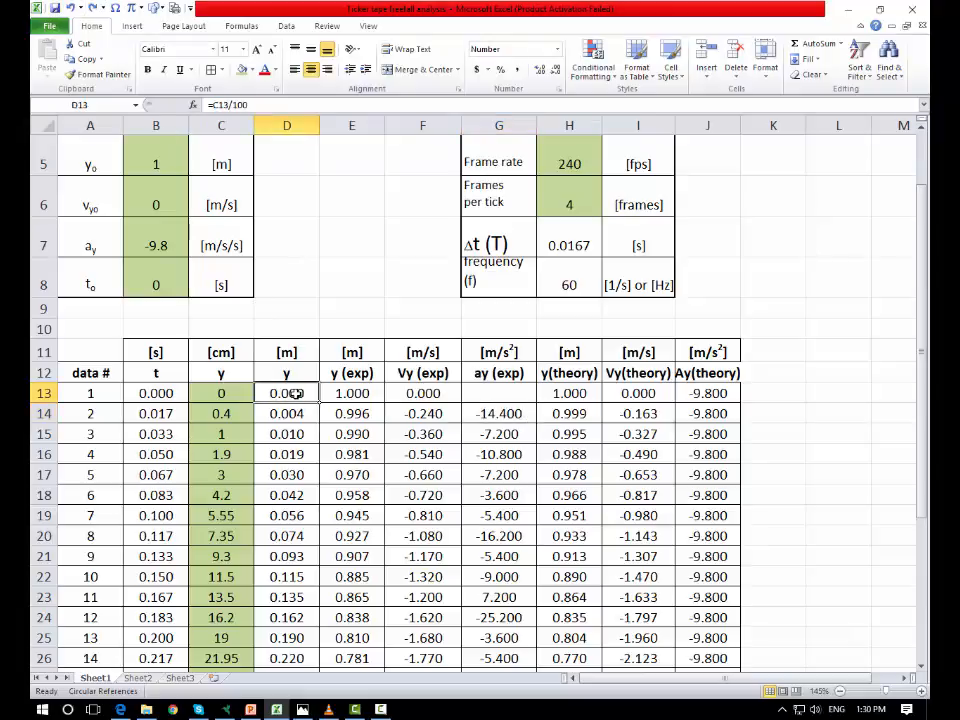
right_click(298, 394)
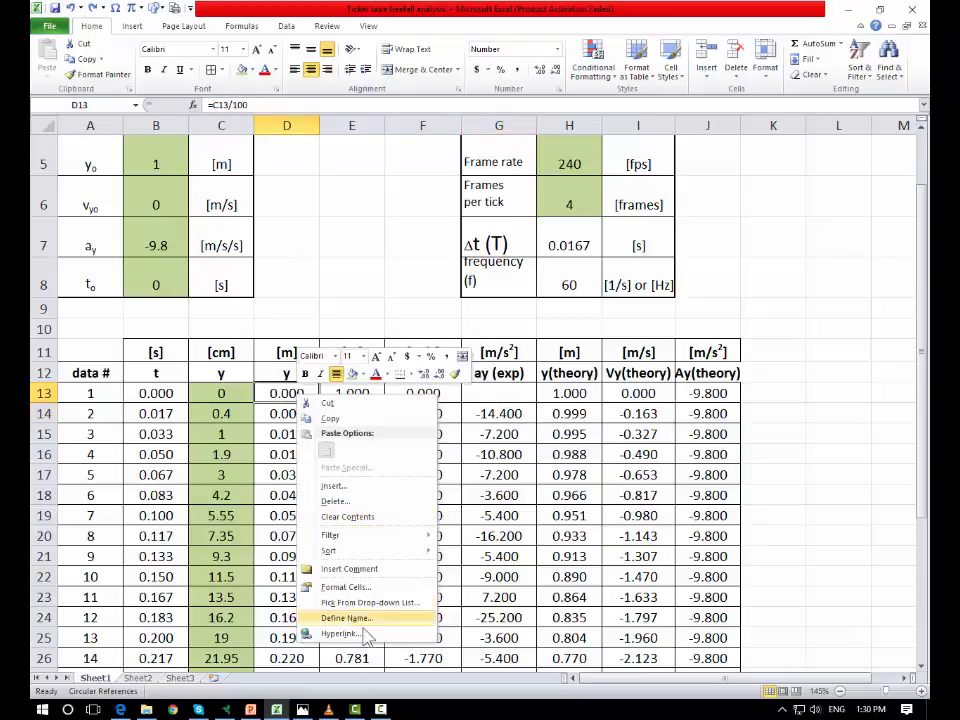
left_click(366, 592)
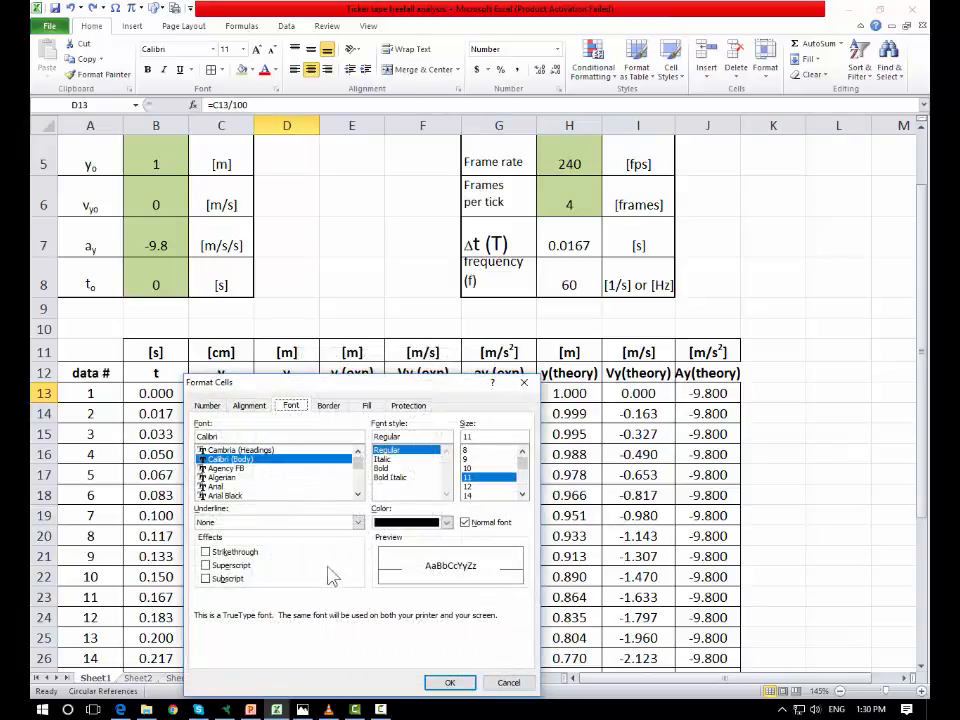
left_click(509, 683)
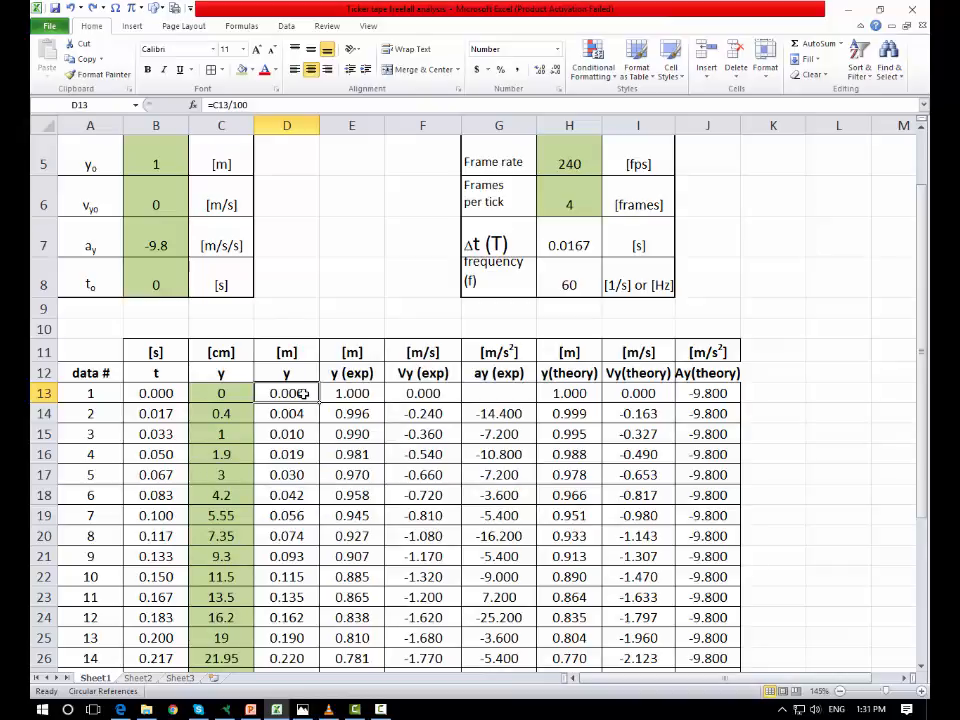
Step: Examine the Number, Currency, Accounting, Date and Scientific format options in Format Cells for D13:D41
left_click_drag(305, 393, 292, 636)
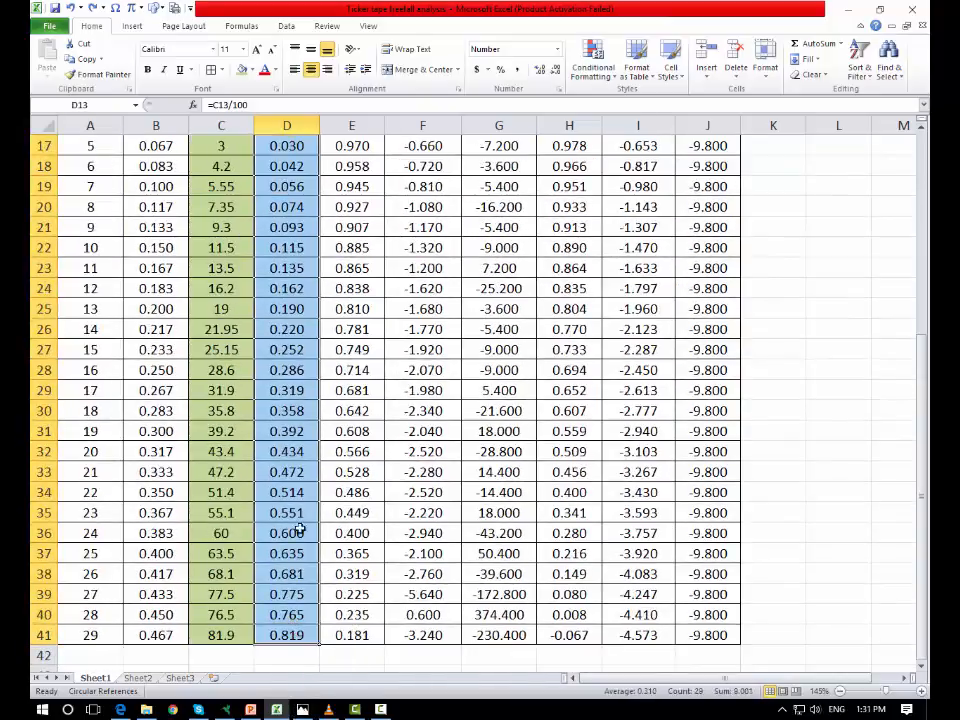
right_click(286, 331)
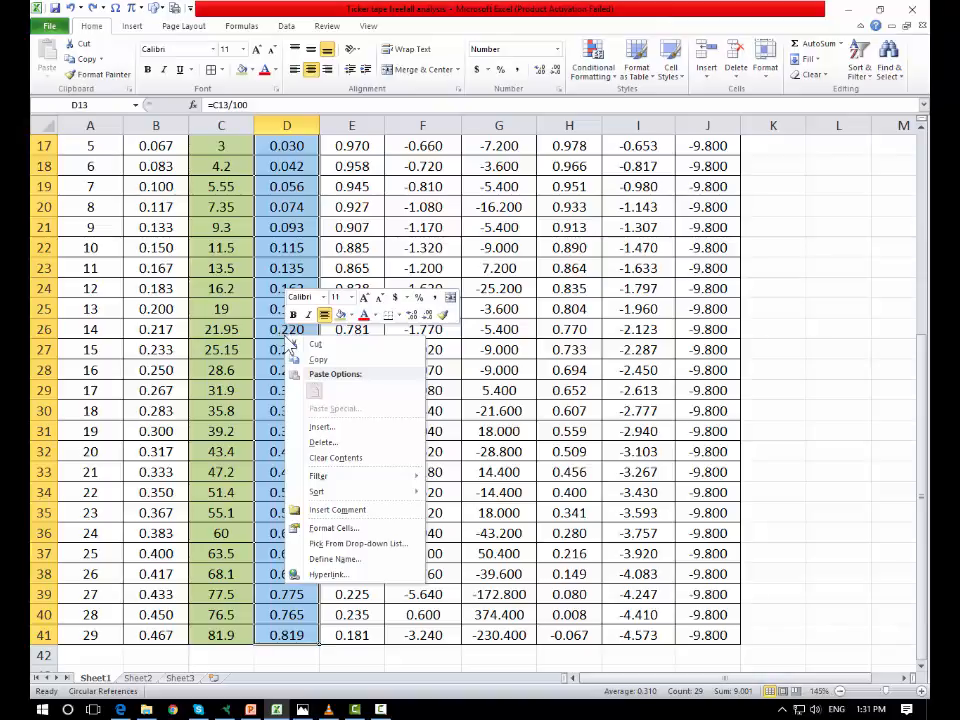
left_click(335, 528)
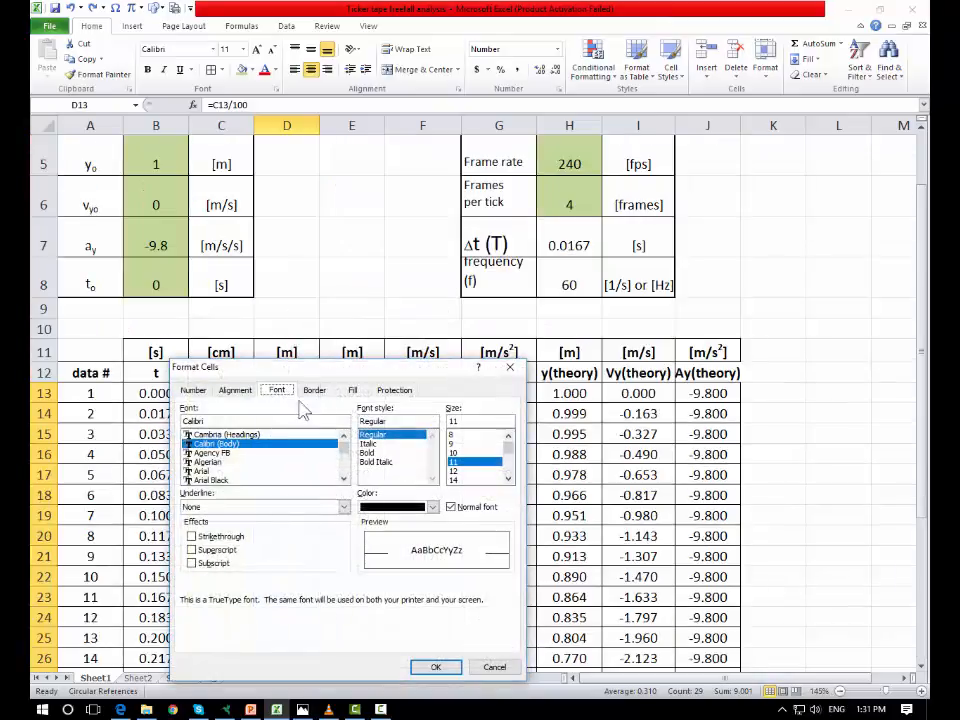
left_click(198, 392)
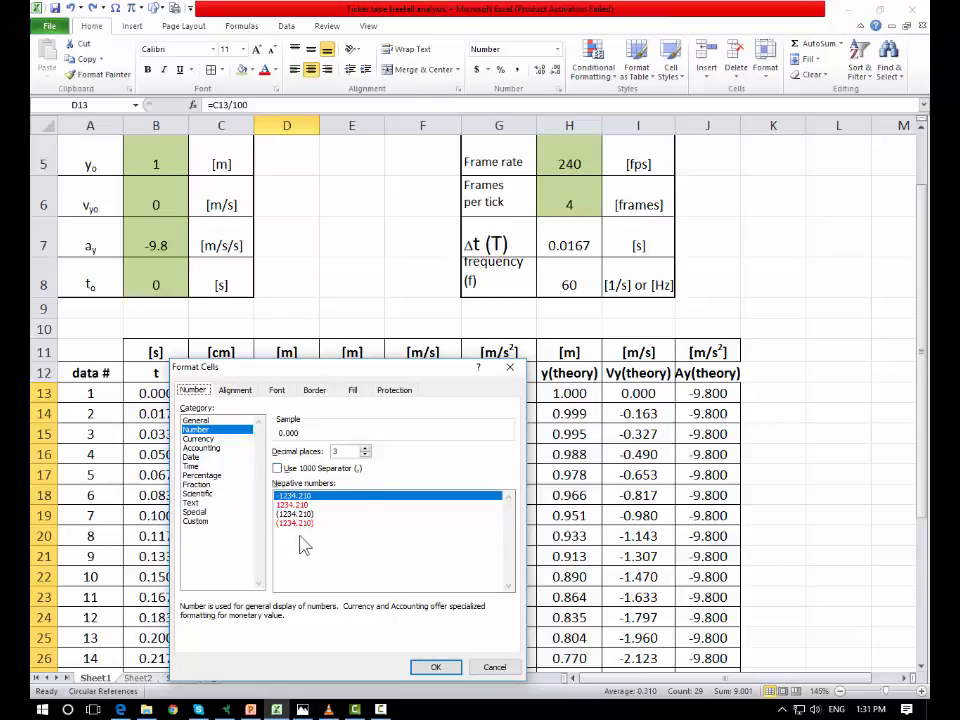
left_click(199, 438)
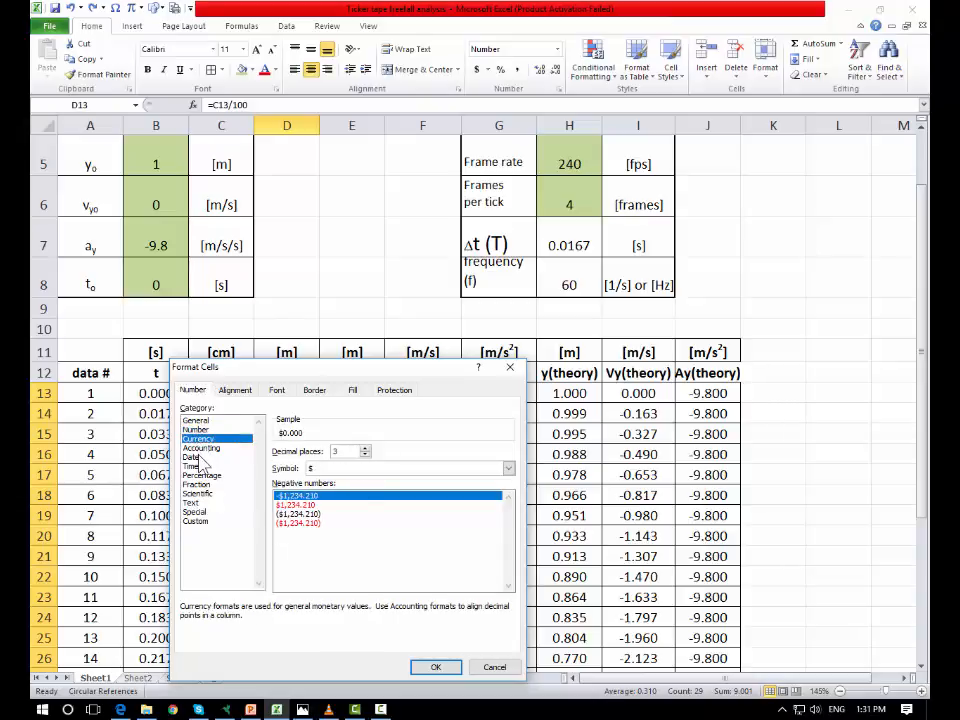
left_click(204, 447)
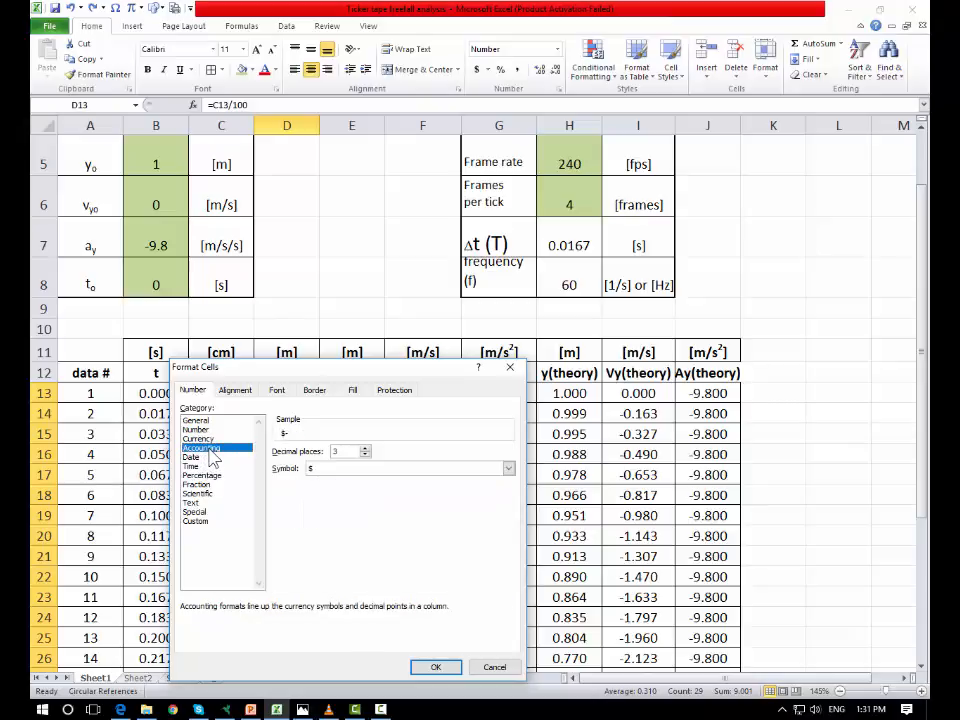
left_click(200, 456)
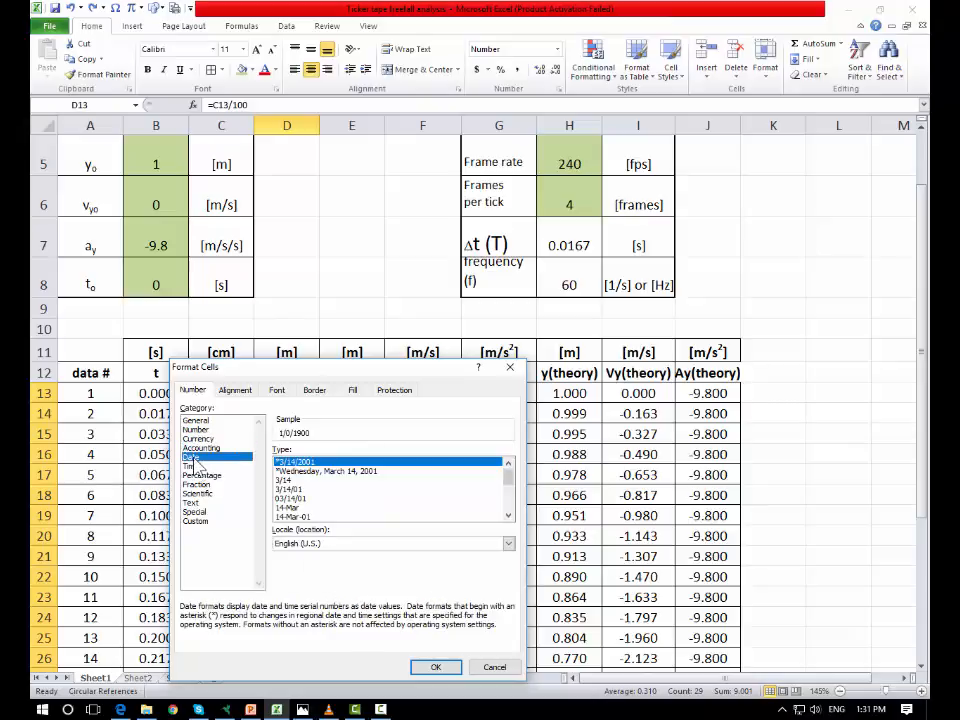
left_click(198, 493)
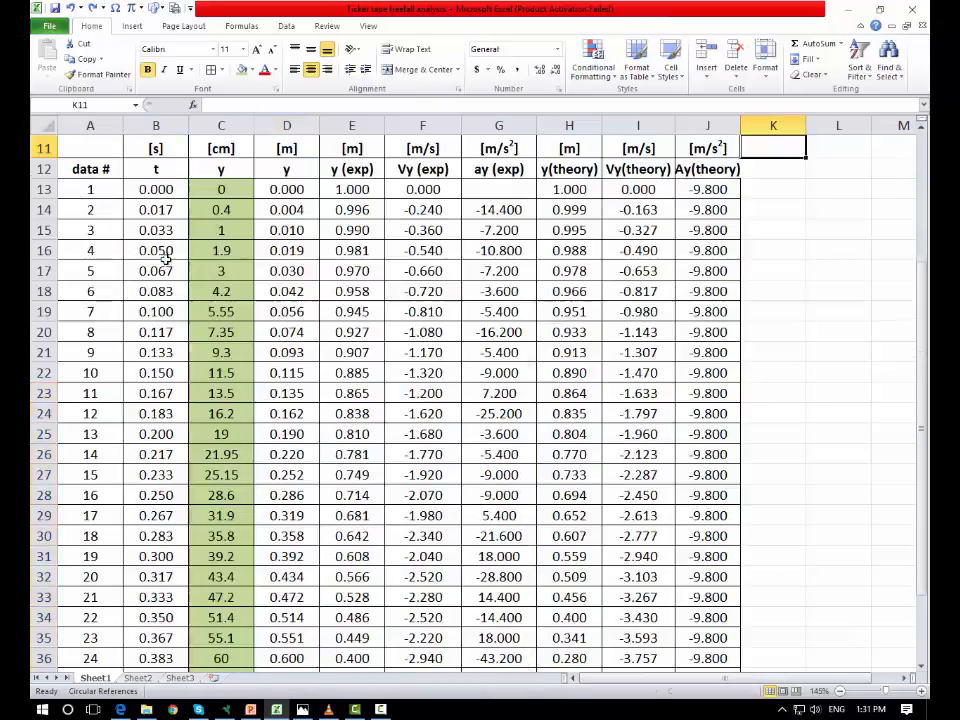
Step: Move the Initial Conditions entries in A5:C8 one column over to B5:D8
scroll(550, 350, "up", 4)
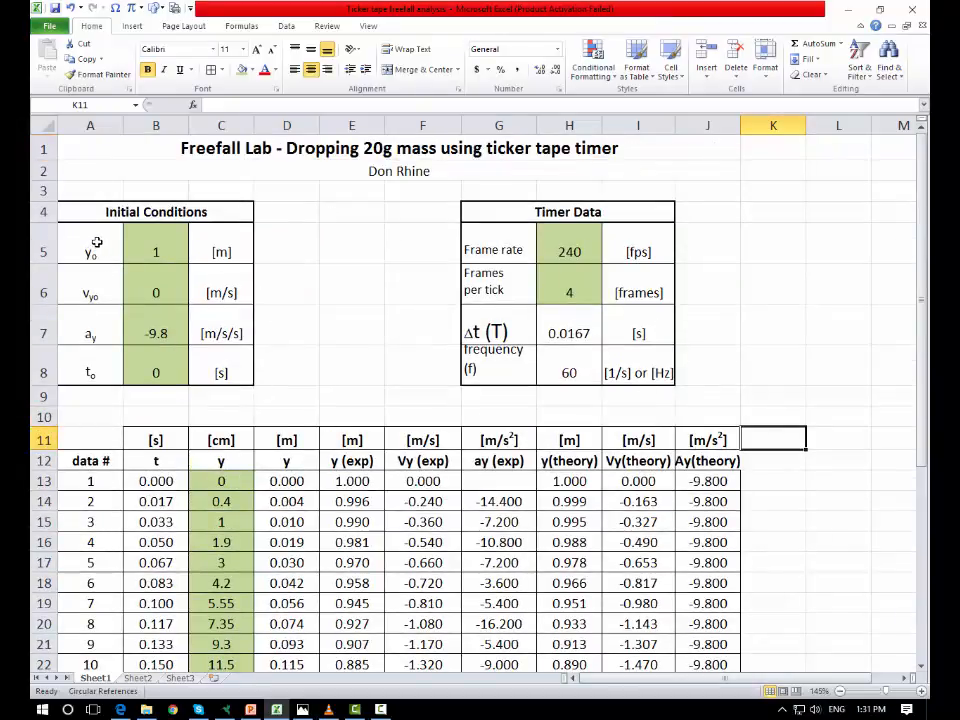
left_click_drag(97, 242, 221, 368)
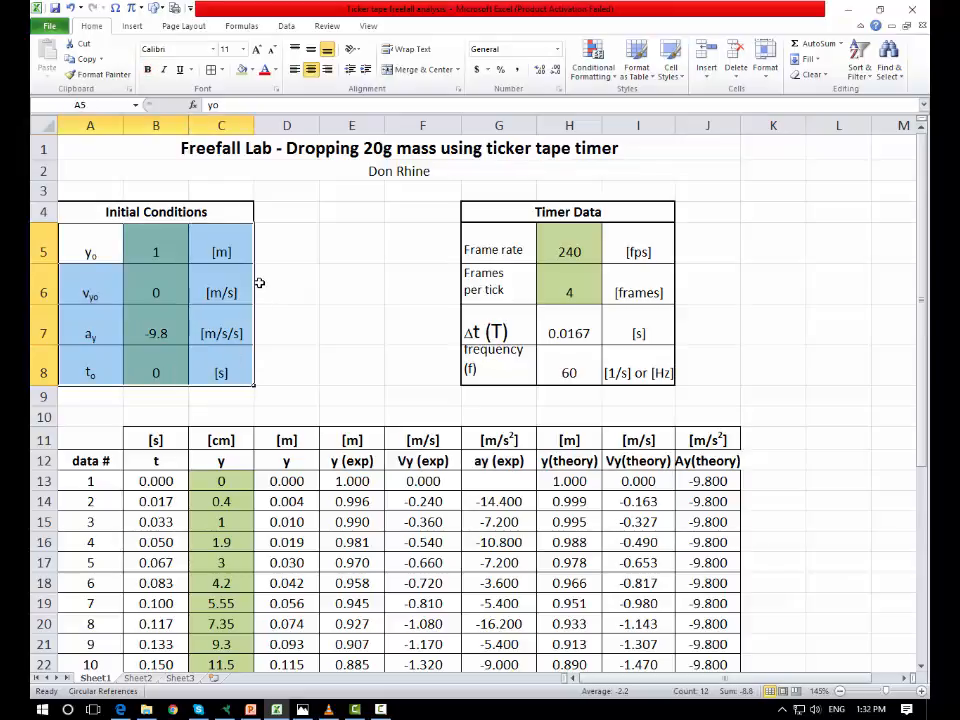
left_click_drag(255, 288, 264, 294)
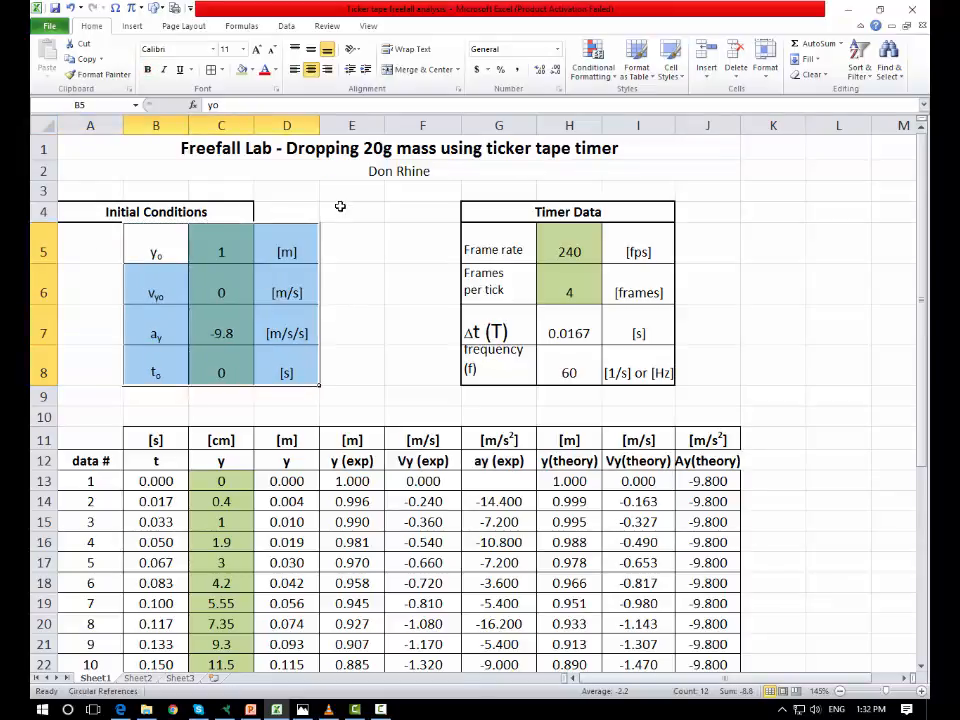
left_click(345, 211)
Step: Unmerge the Initial Conditions heading, move it to B4:D4, and merge and center it again over its table
left_click(140, 211)
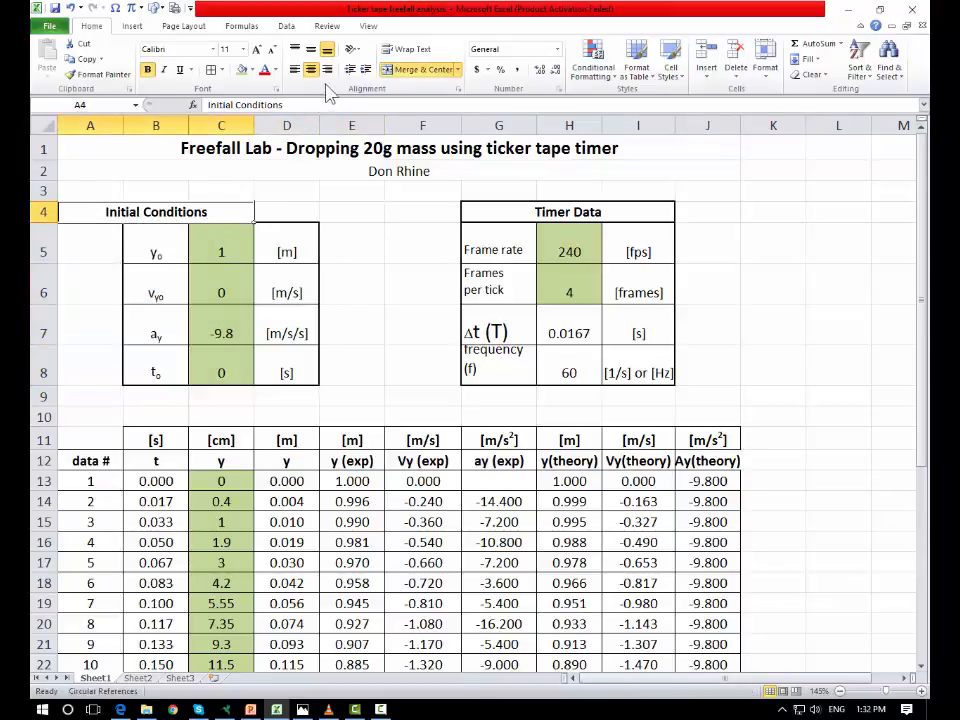
left_click(417, 71)
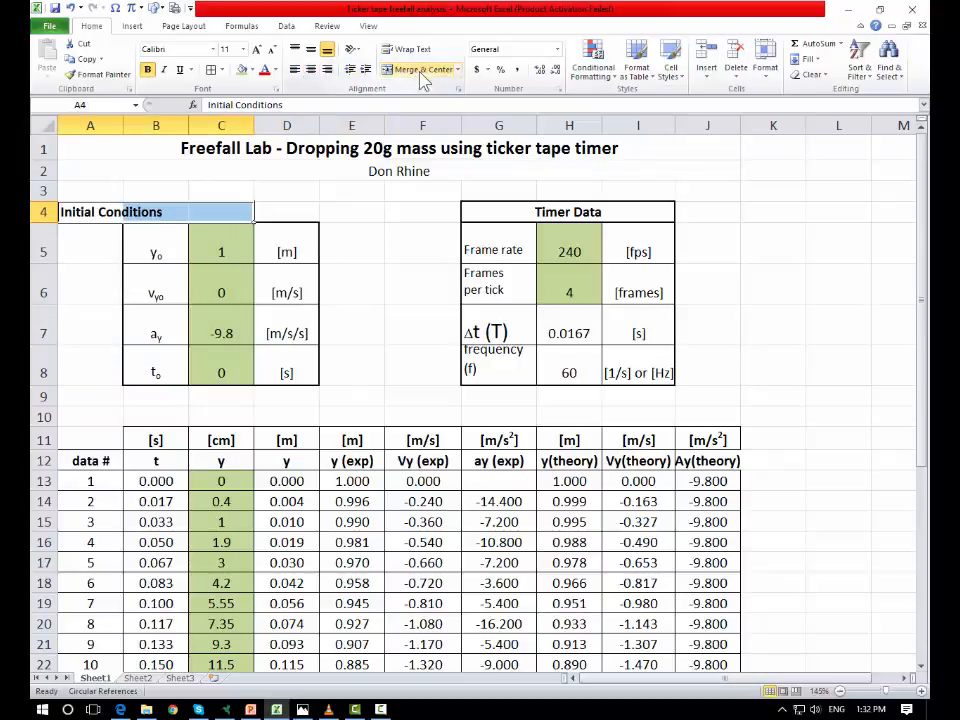
left_click(328, 213)
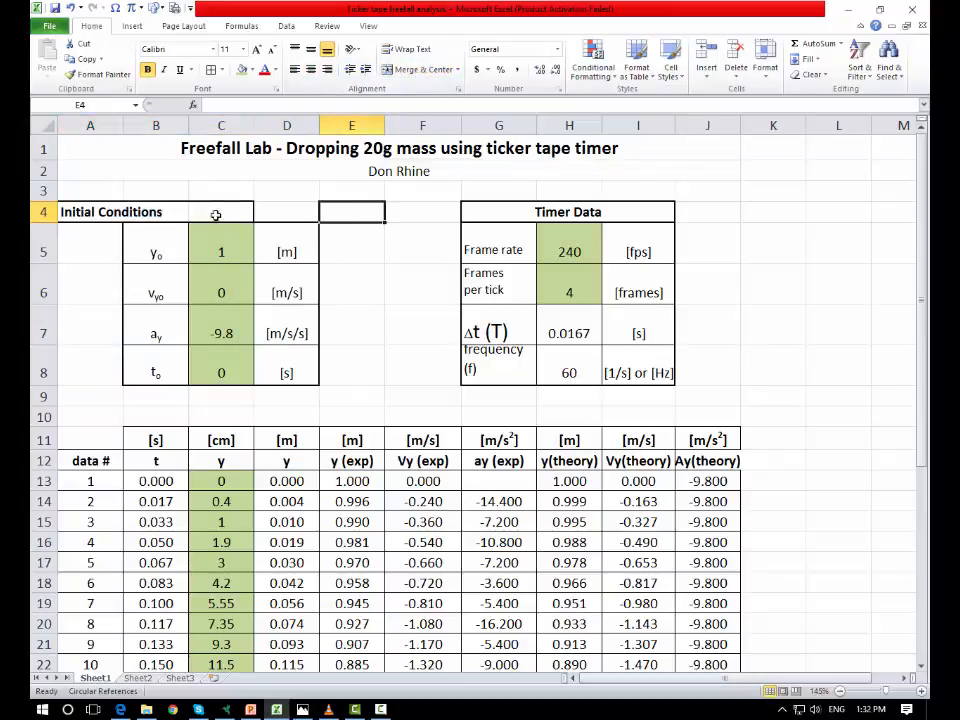
left_click(101, 218)
left_click_drag(124, 214, 298, 206)
left_click(350, 212)
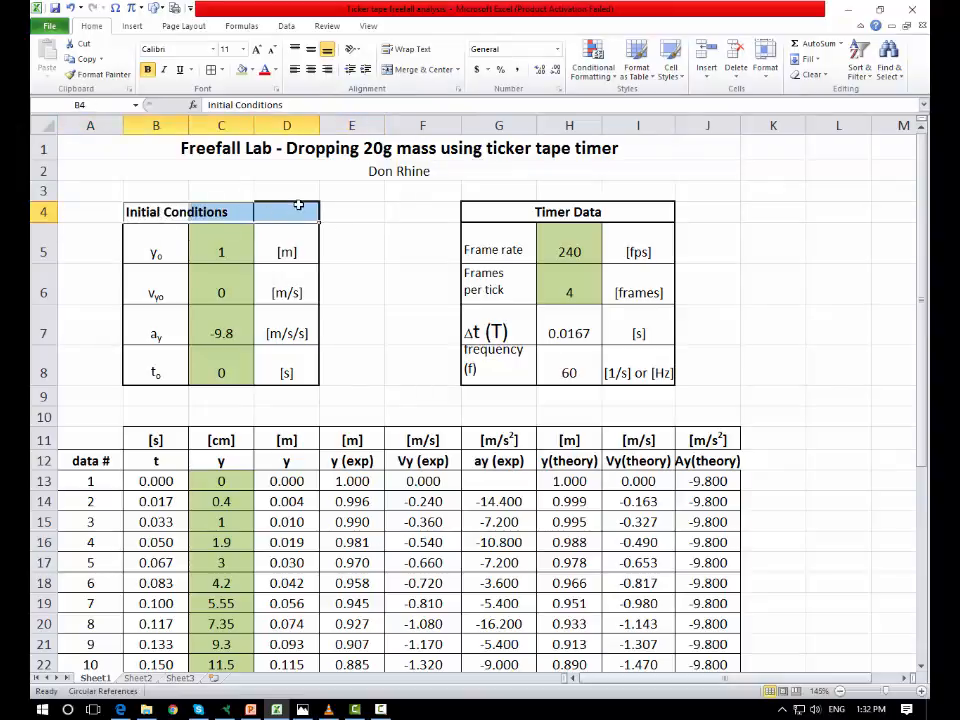
left_click(414, 78)
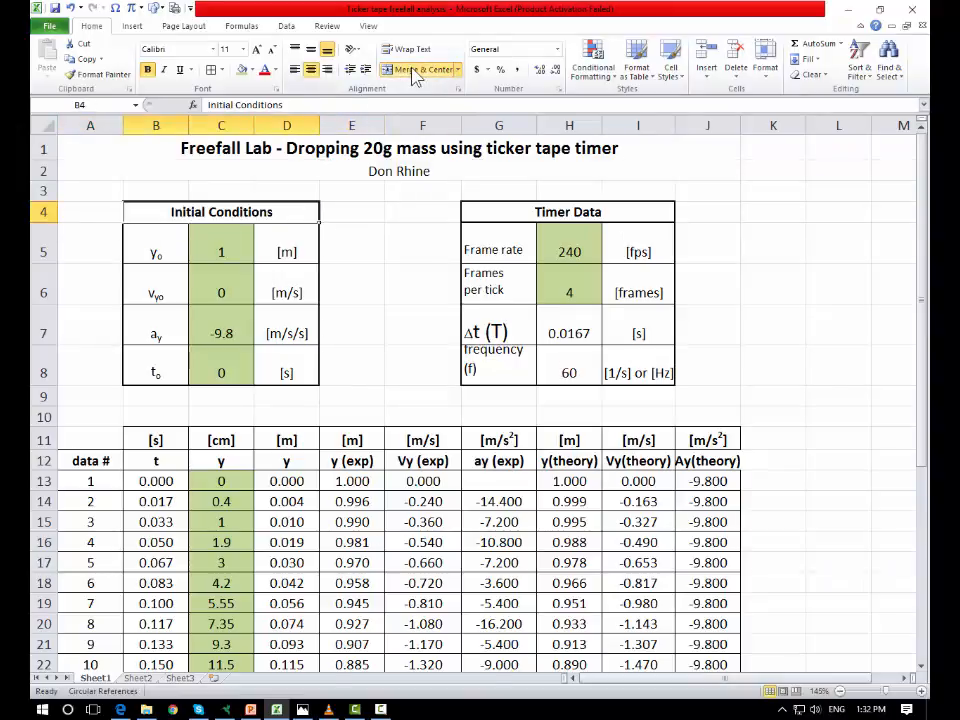
left_click(400, 240)
left_click(754, 321)
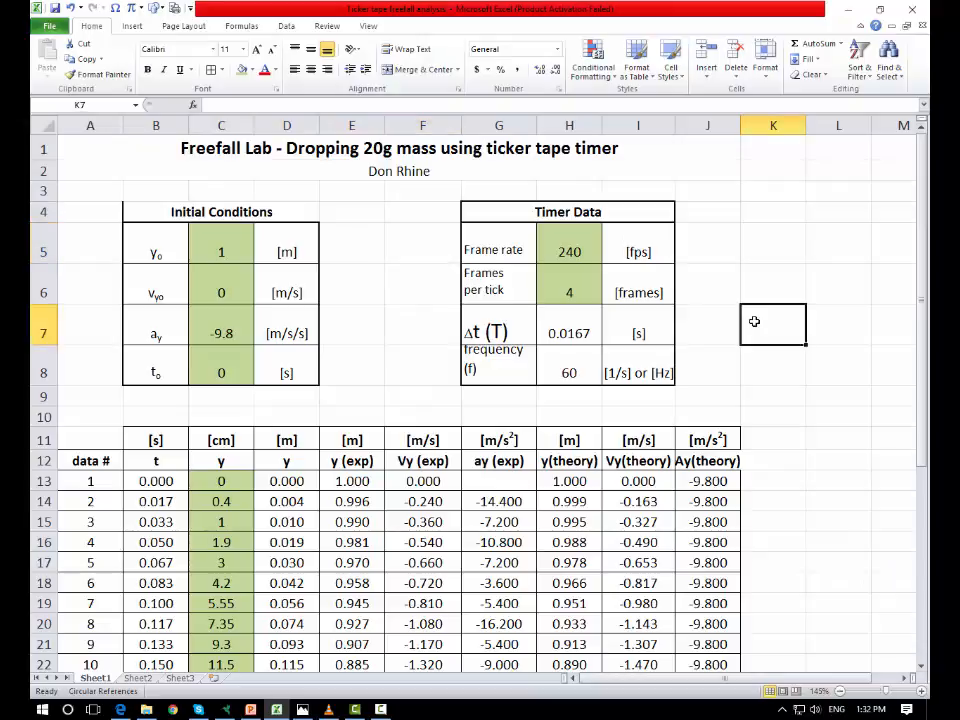
Step: Apply a thick box border to the merged Initial Conditions heading in B4:D4
left_click(280, 213)
left_click(221, 69)
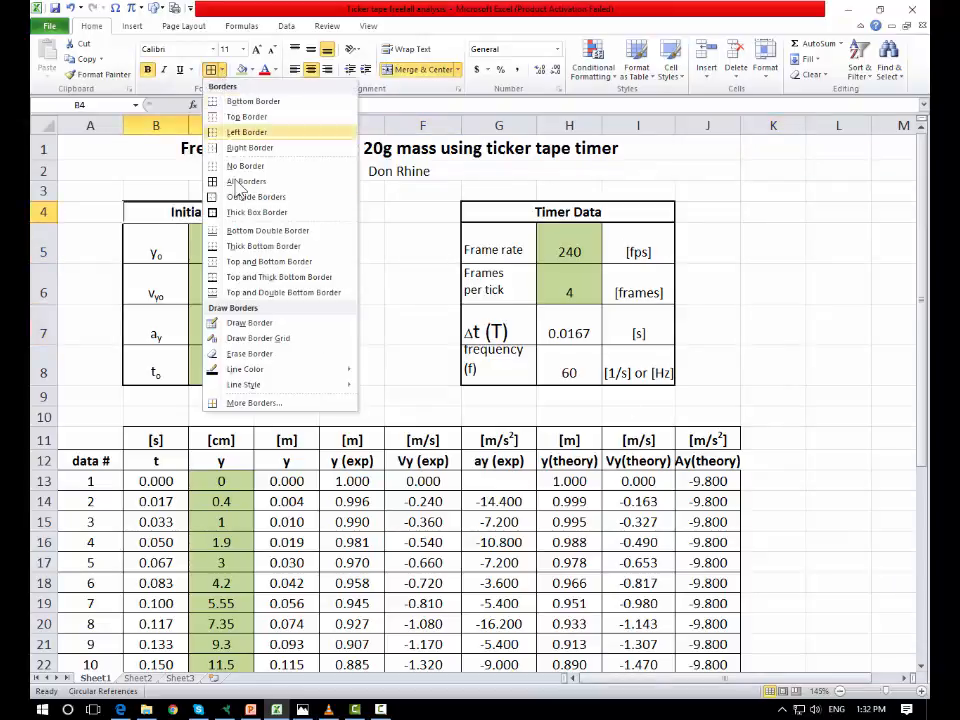
left_click(250, 213)
left_click(767, 238)
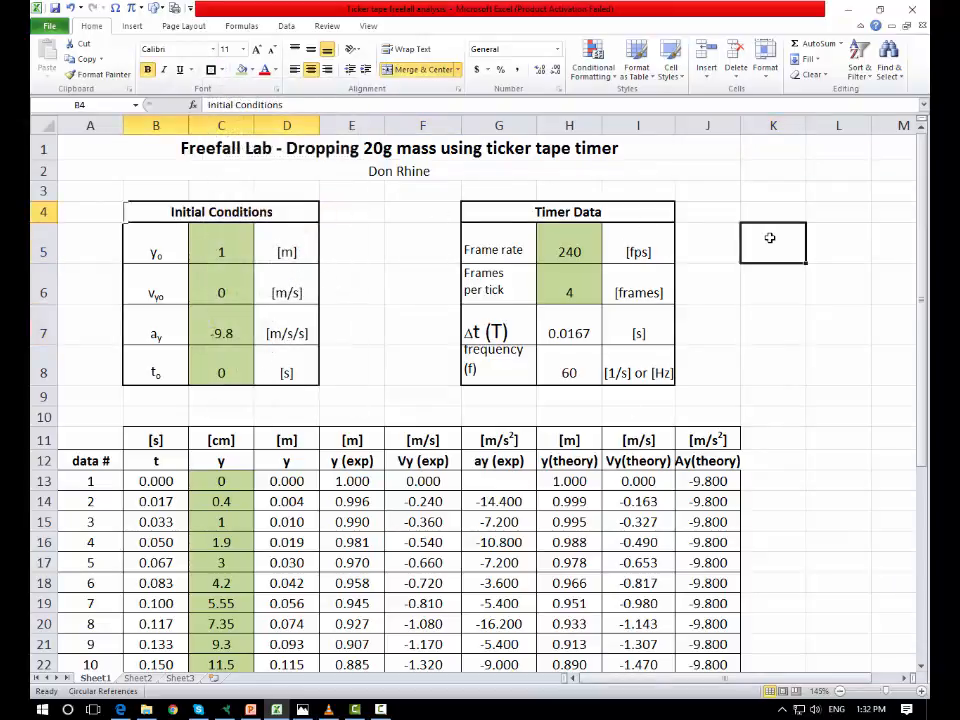
left_click(752, 441)
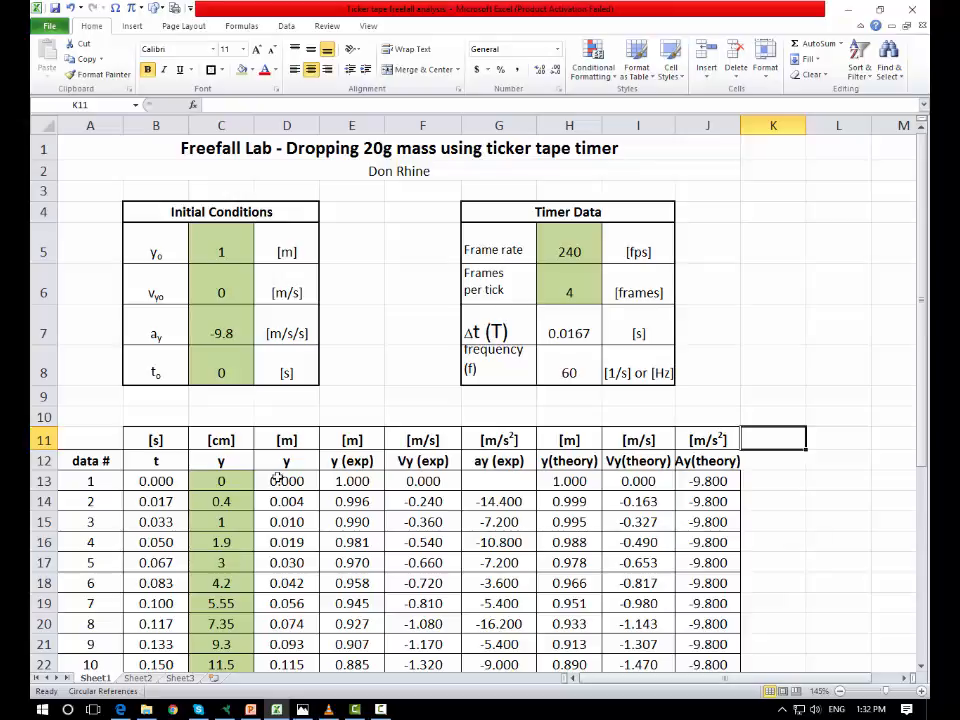
Step: AutoFit the widths of columns A through J to their contents
left_click_drag(90, 125, 706, 122)
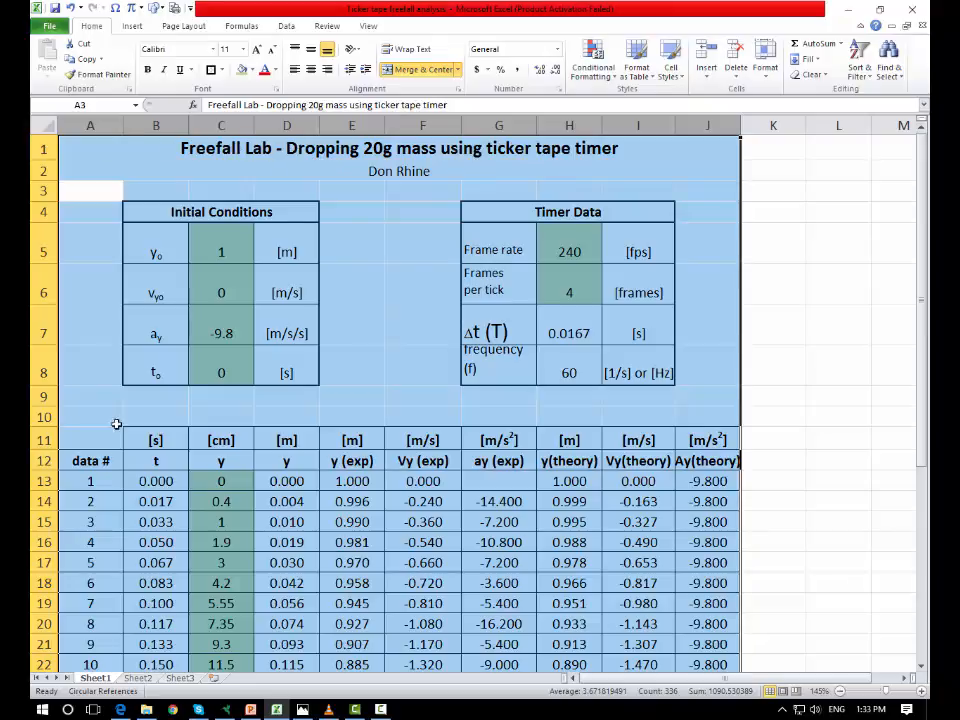
double_click(741, 125)
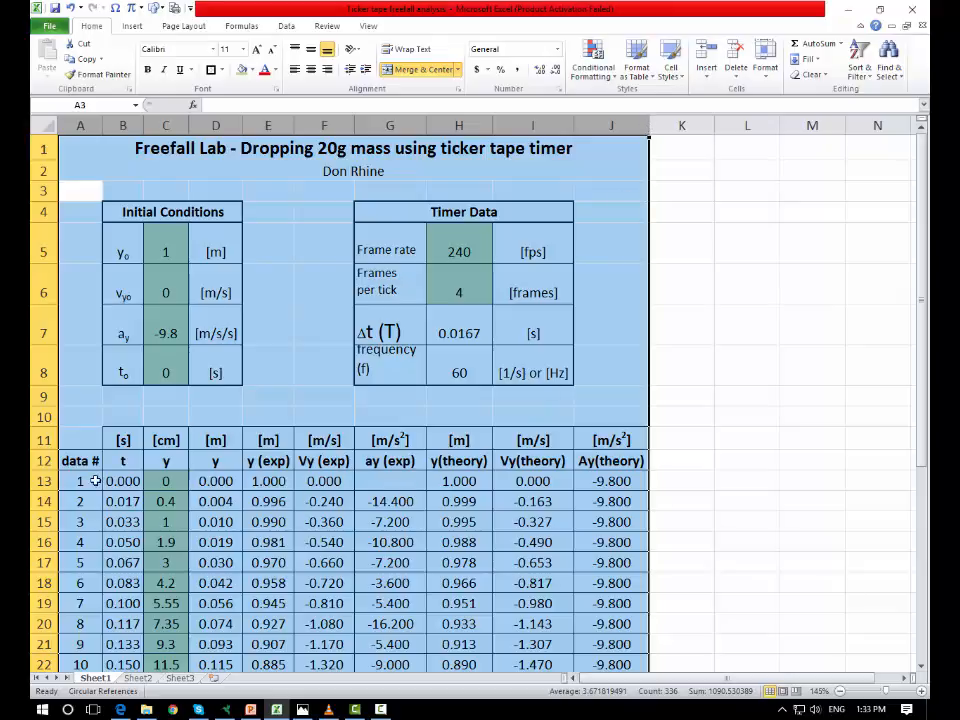
left_click(788, 296)
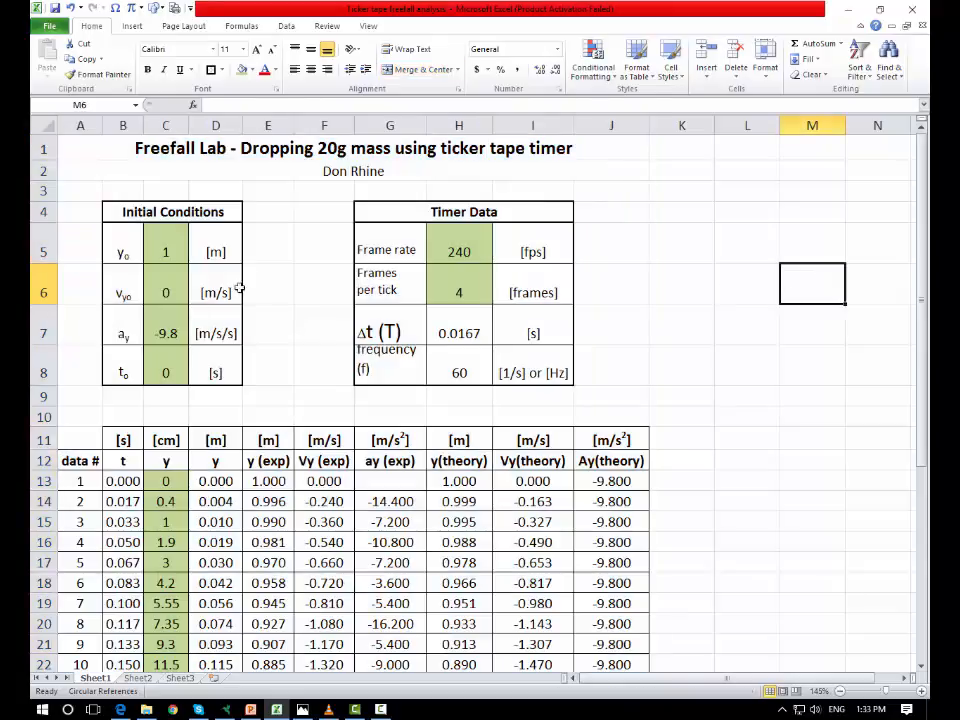
Step: Try AutoFit on columns A to J with "the quick brown fox jumped over the lazy dog" entered in A3, and undo the resizing
left_click(73, 189)
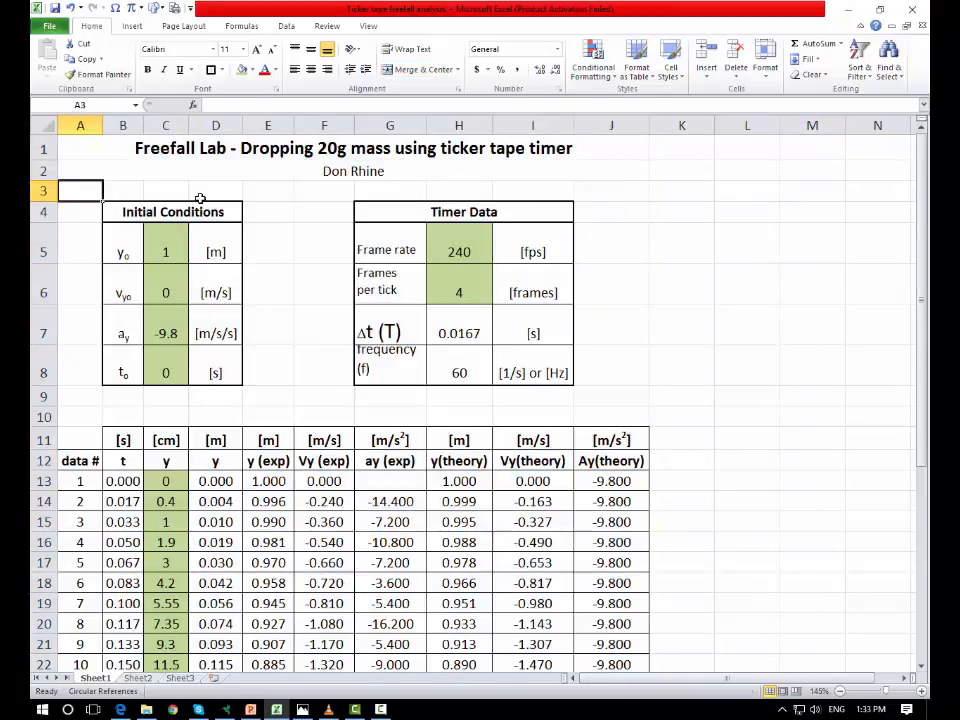
type("asdf")
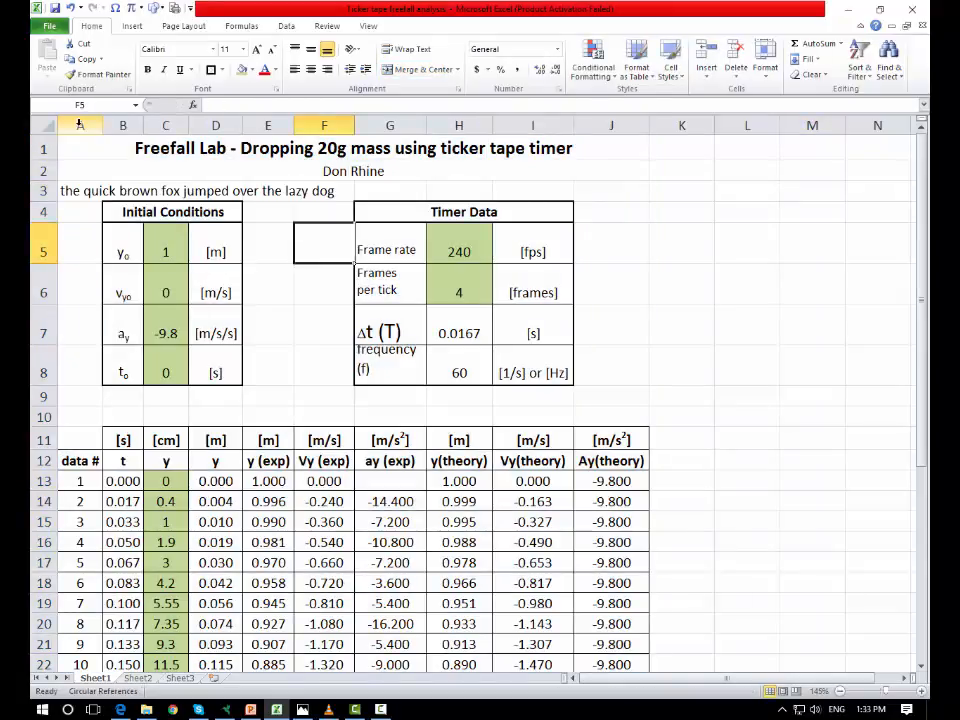
left_click_drag(79, 125, 612, 125)
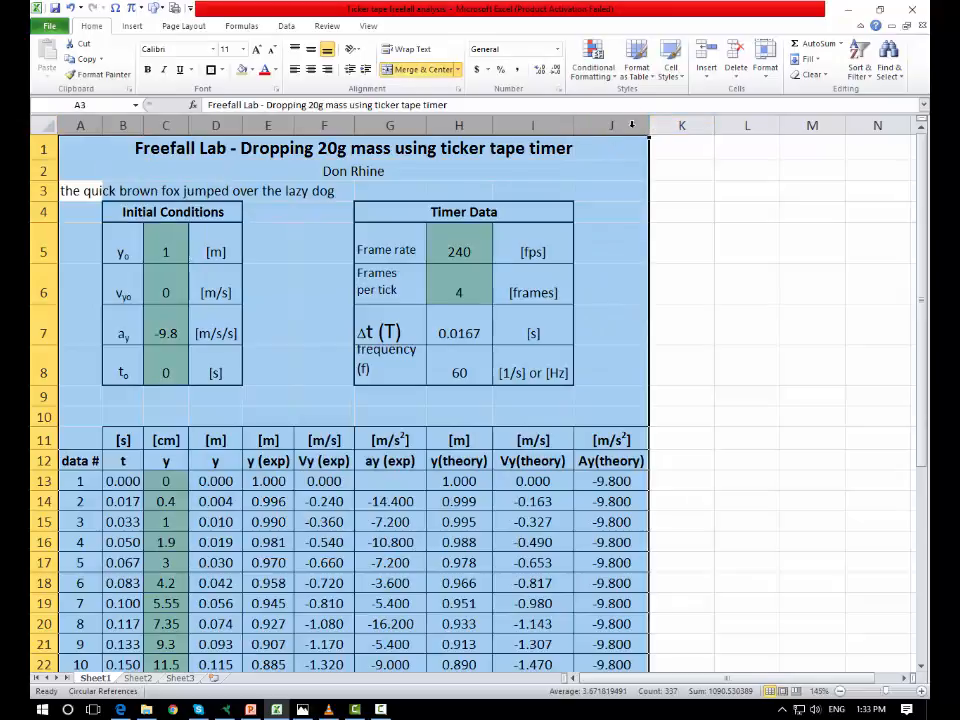
double_click(651, 125)
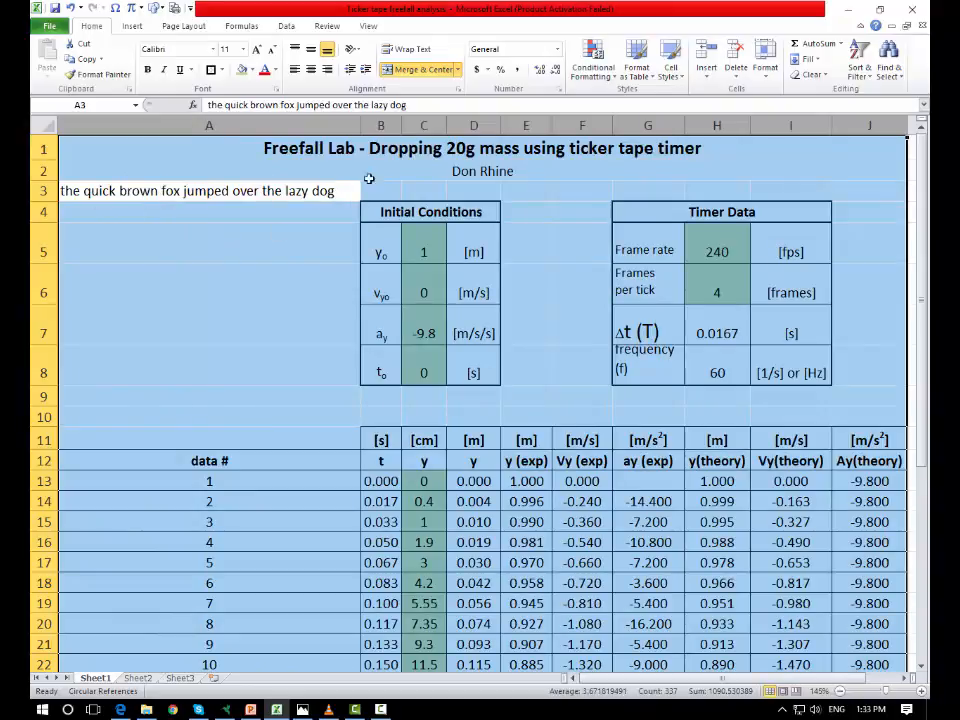
left_click(70, 8)
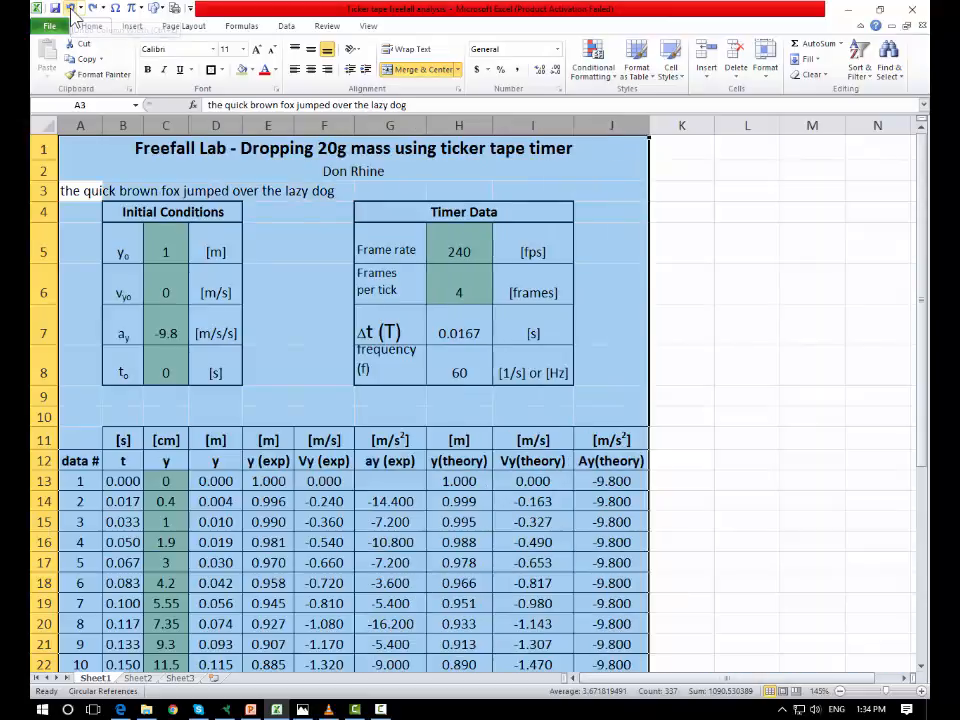
left_click(786, 244)
left_click(765, 300)
Step: Try several wider and narrower equal widths on columns B through J together, and AutoFit them again
left_click(618, 126)
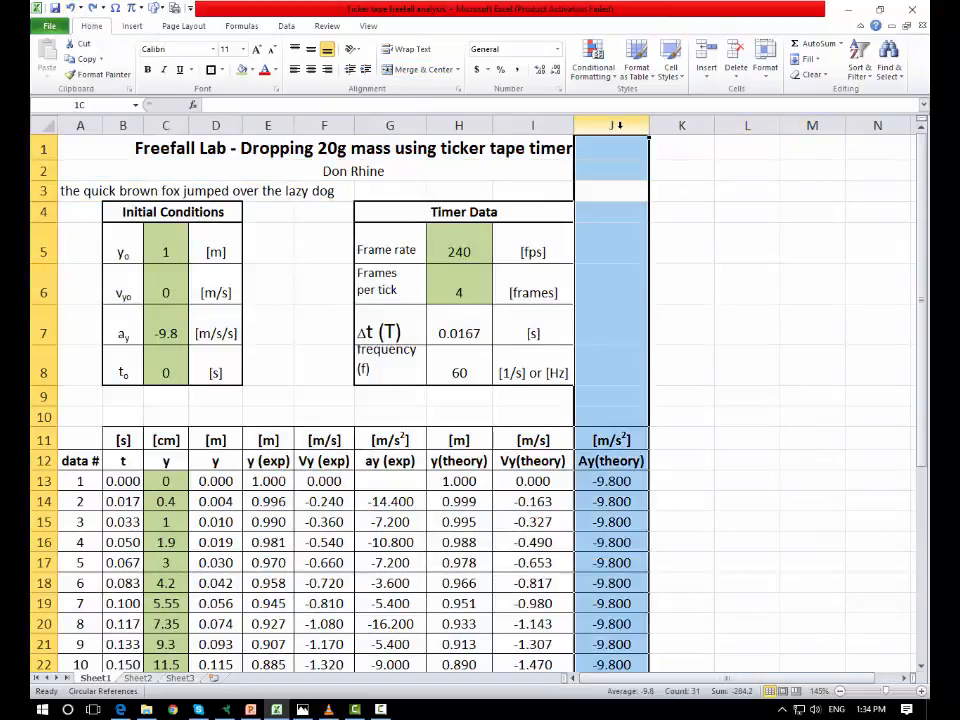
left_click_drag(127, 122, 651, 130)
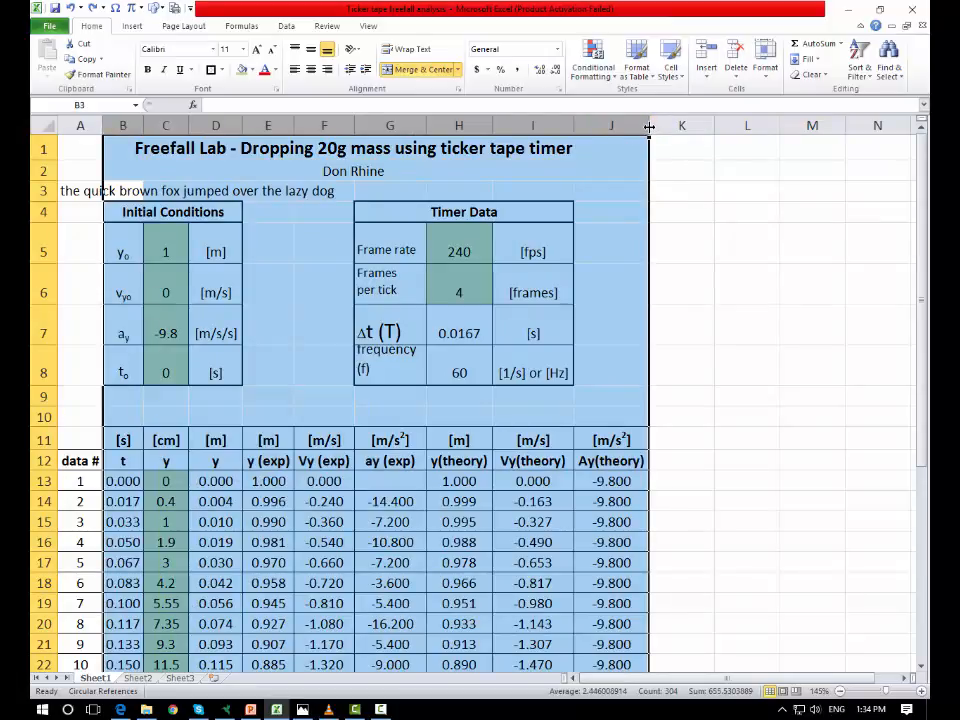
left_click(763, 285)
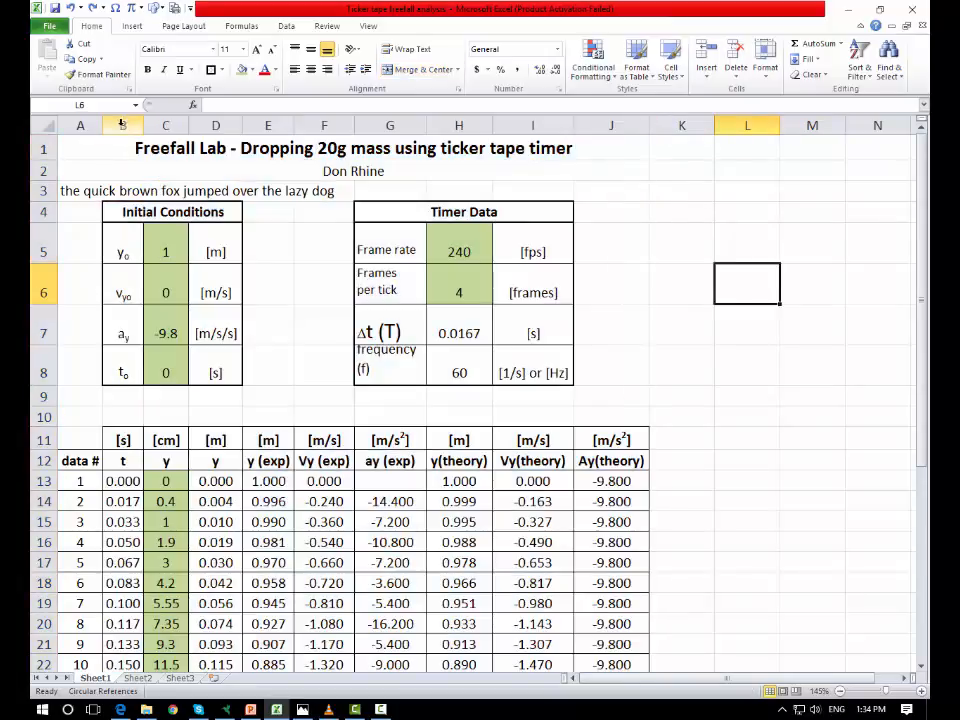
left_click_drag(121, 126, 645, 126)
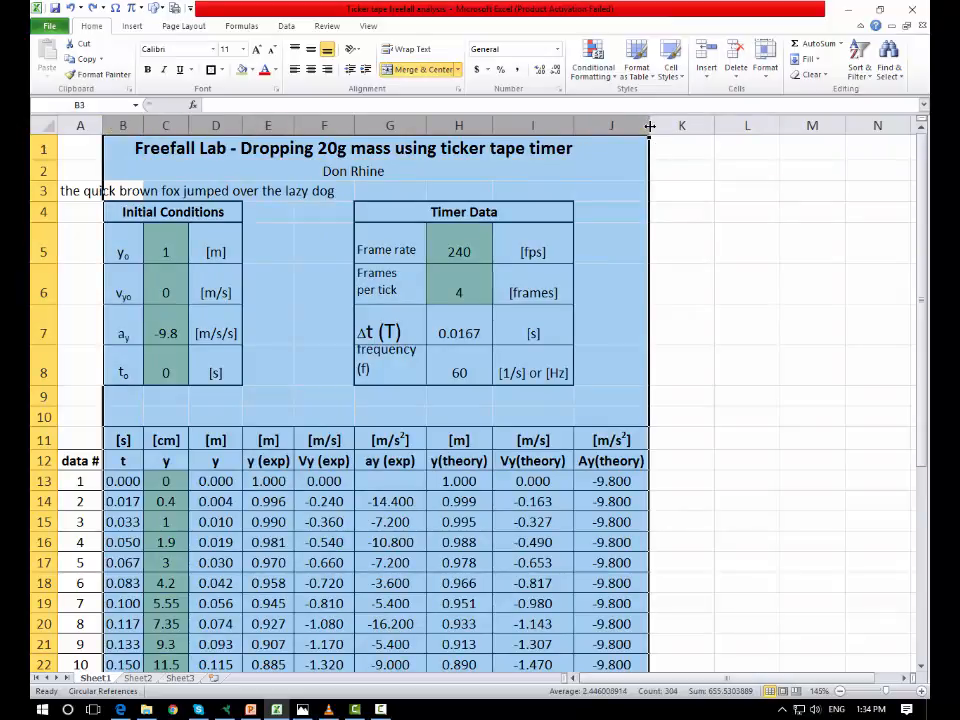
left_click_drag(649, 125, 665, 126)
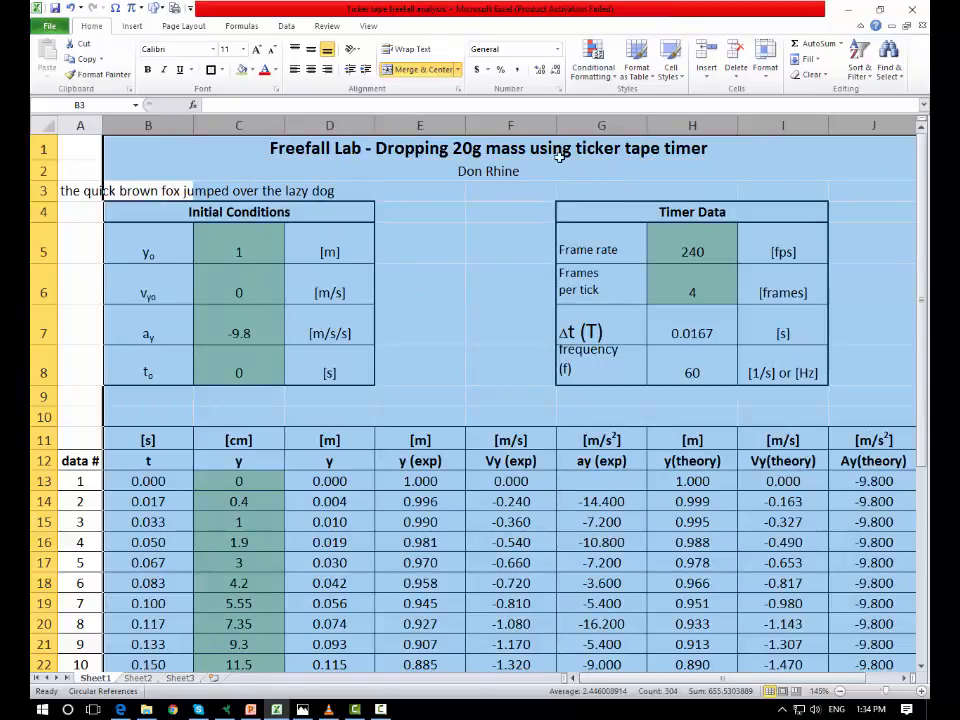
left_click_drag(554, 125, 522, 126)
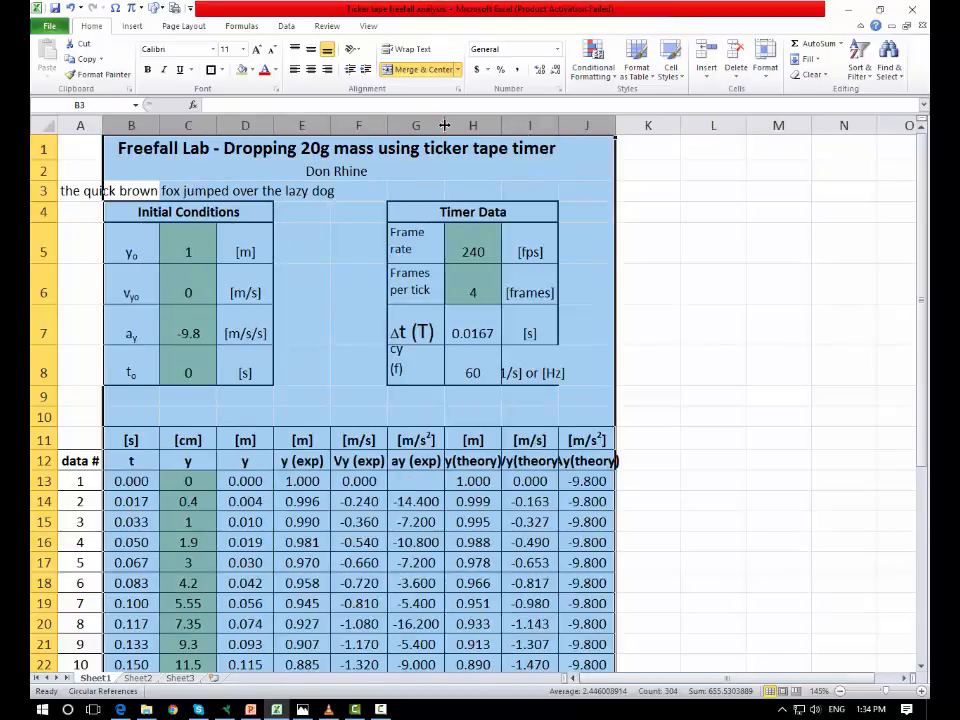
left_click_drag(444, 125, 320, 126)
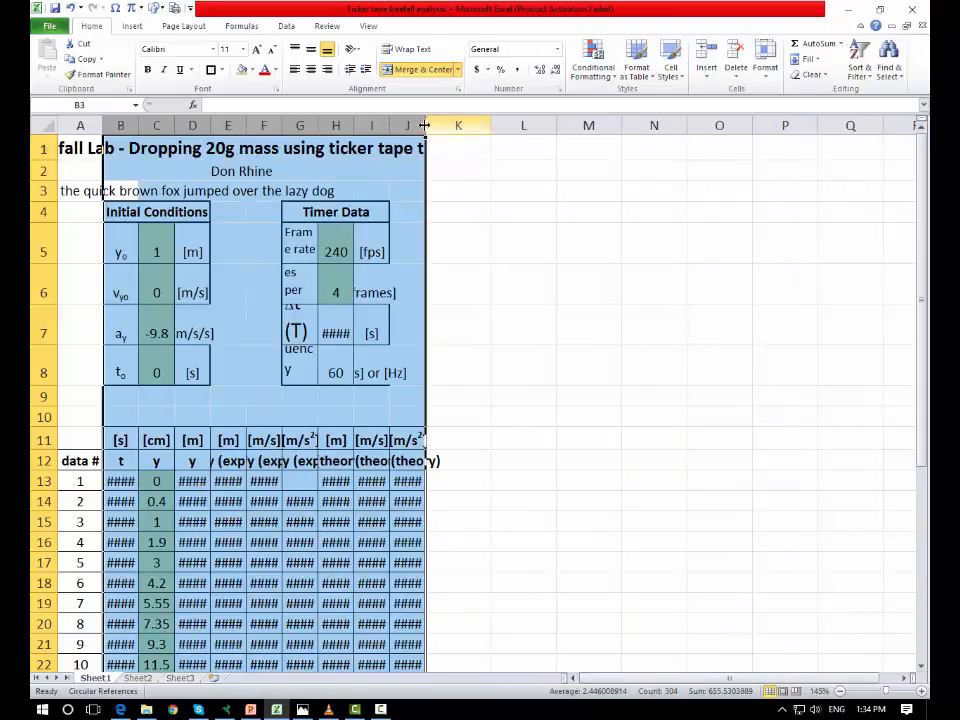
double_click(426, 126)
left_click(747, 243)
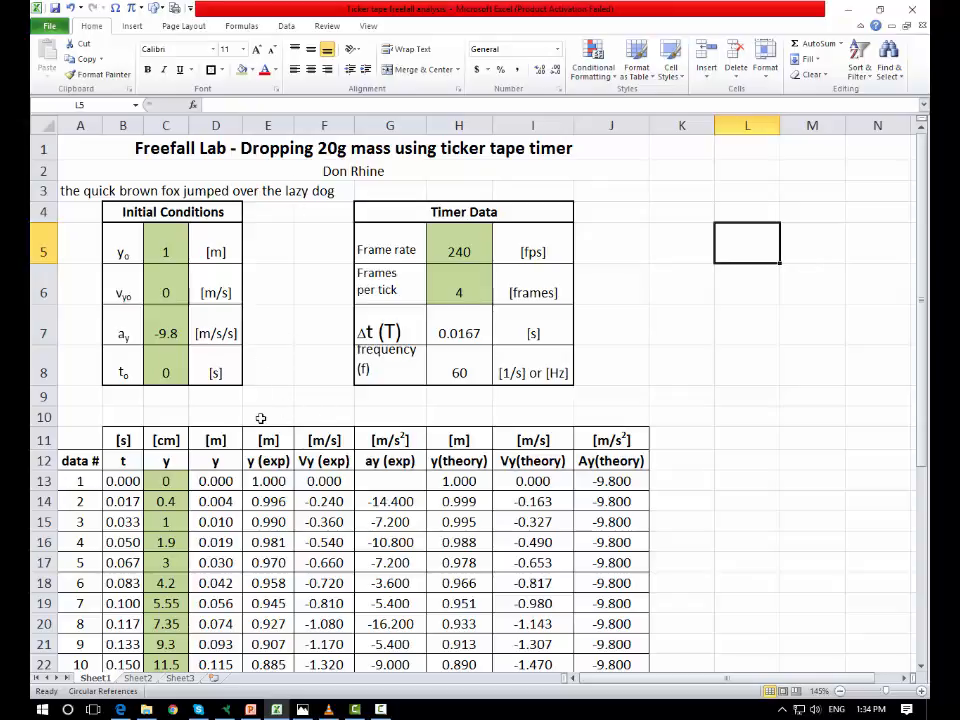
Step: Hide columns E and F by collapsing their width to zero
left_click_drag(330, 125, 265, 125)
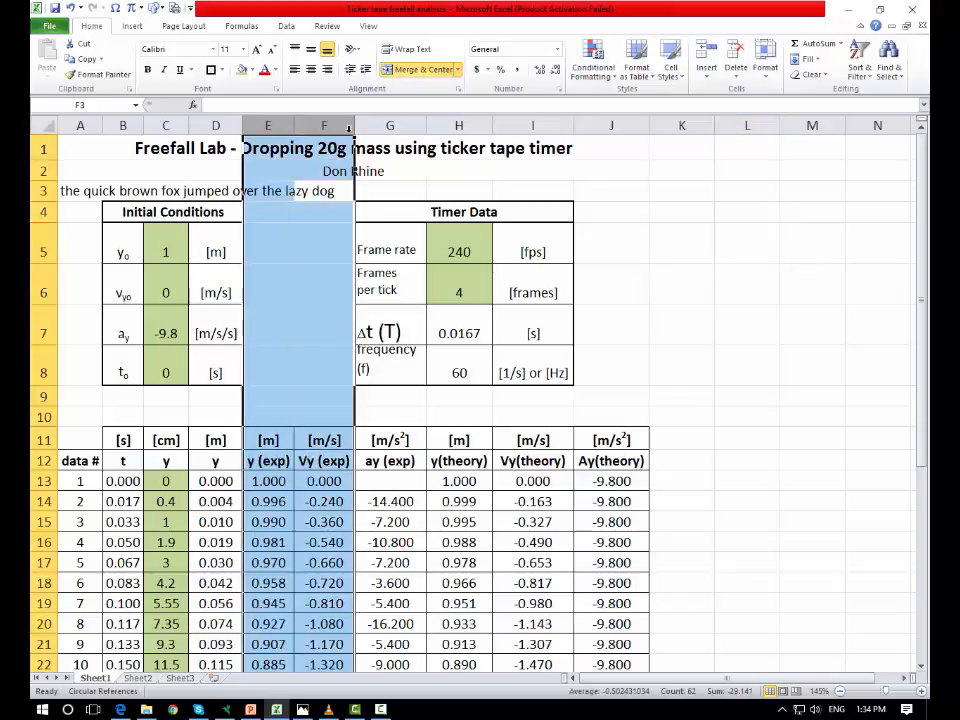
left_click_drag(352, 127, 253, 180)
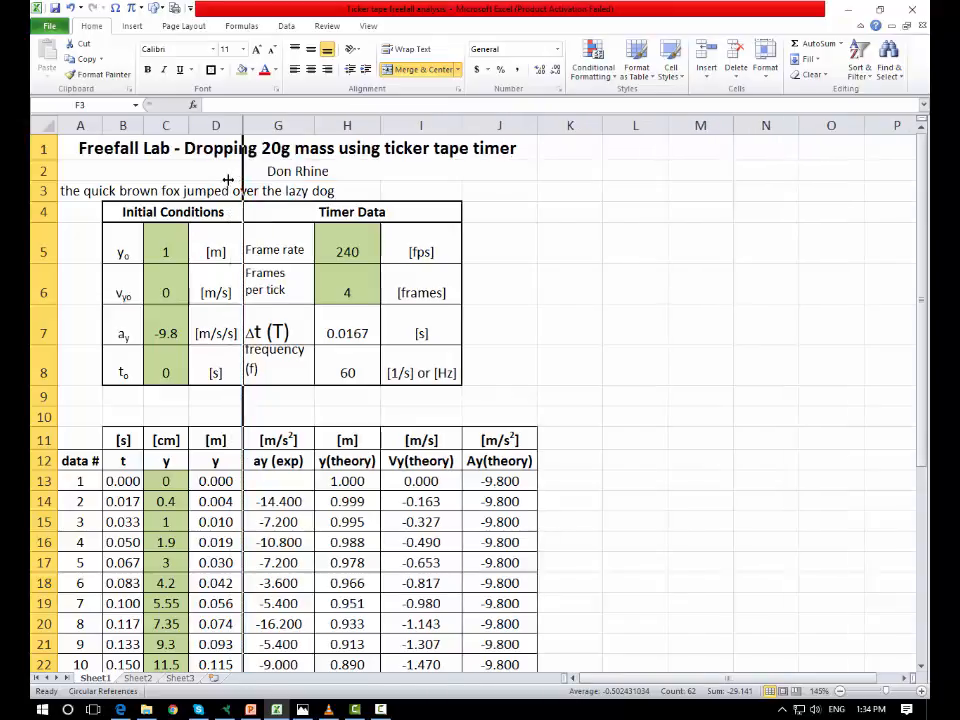
left_click(636, 481)
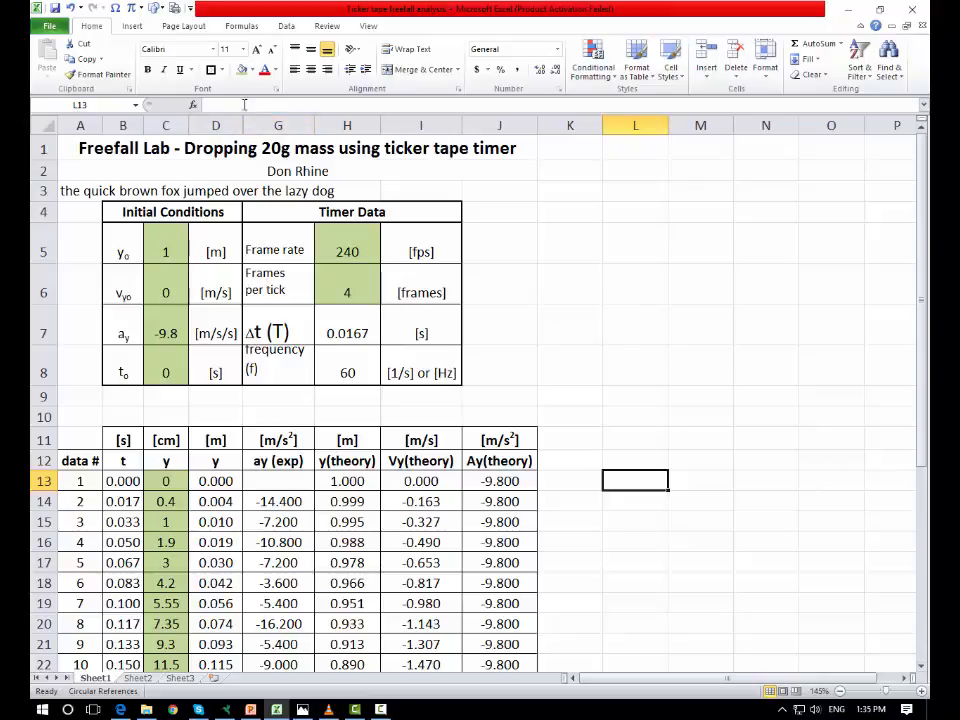
Step: Bring back hidden columns E and F by selecting columns D through G and autofitting their widths
left_click_drag(80, 125, 533, 125)
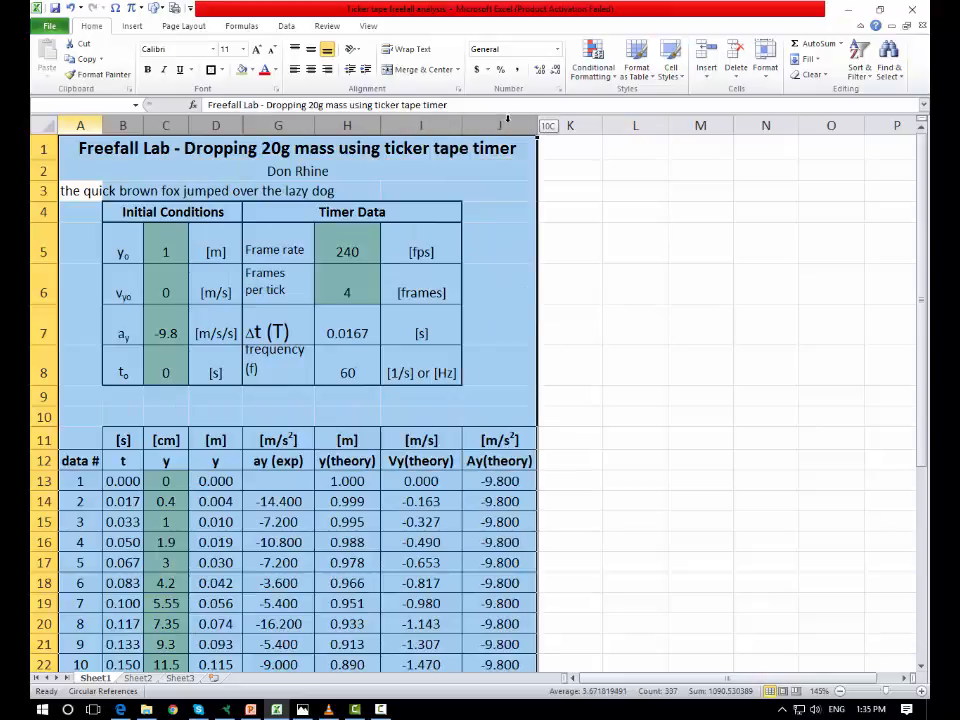
left_click(634, 254)
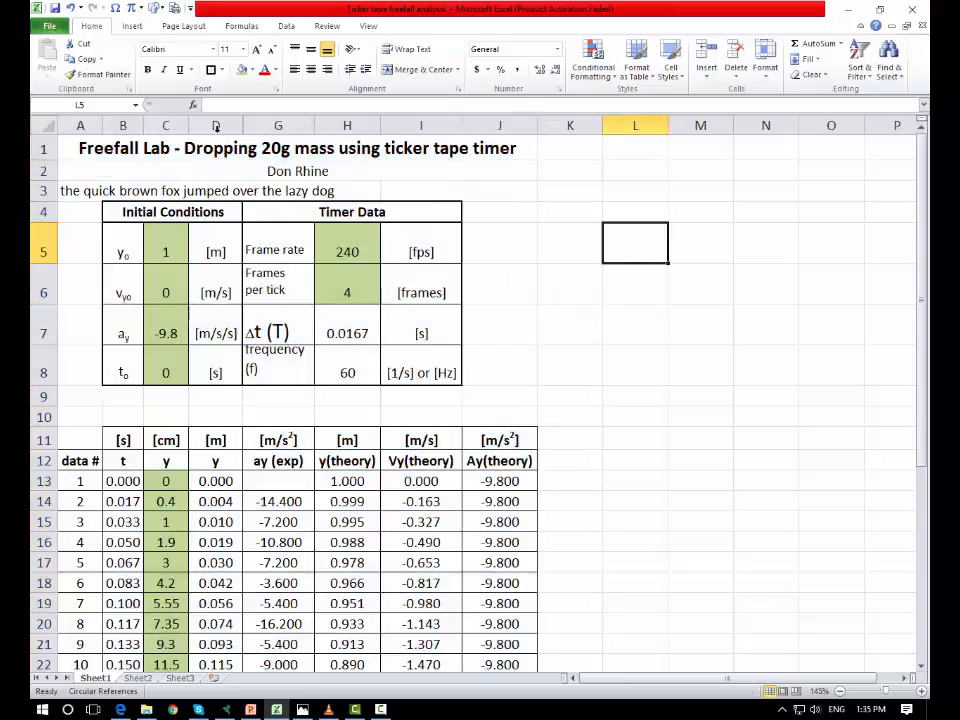
left_click_drag(215, 125, 315, 125)
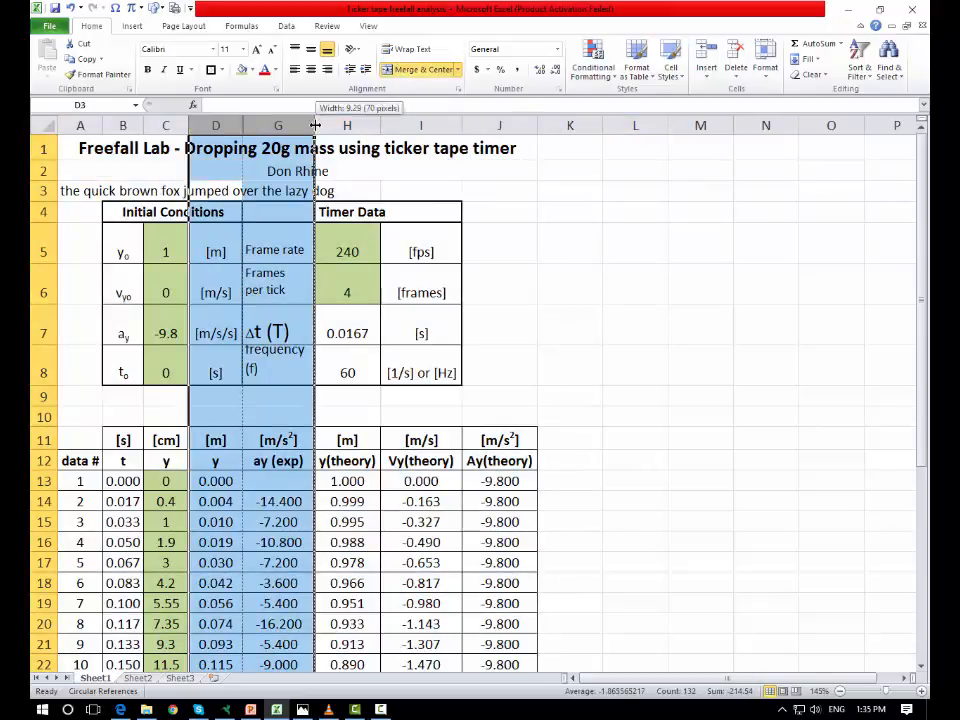
double_click(315, 125)
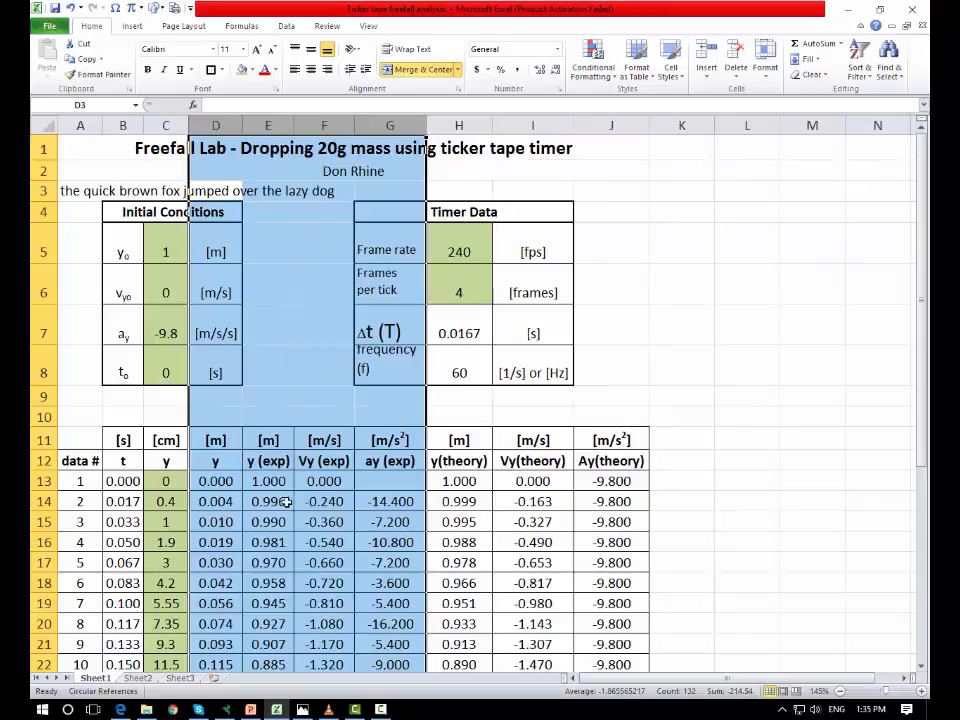
left_click(752, 317)
Step: Clear the sample sentence from row 3 and save the workbook
left_click(43, 190)
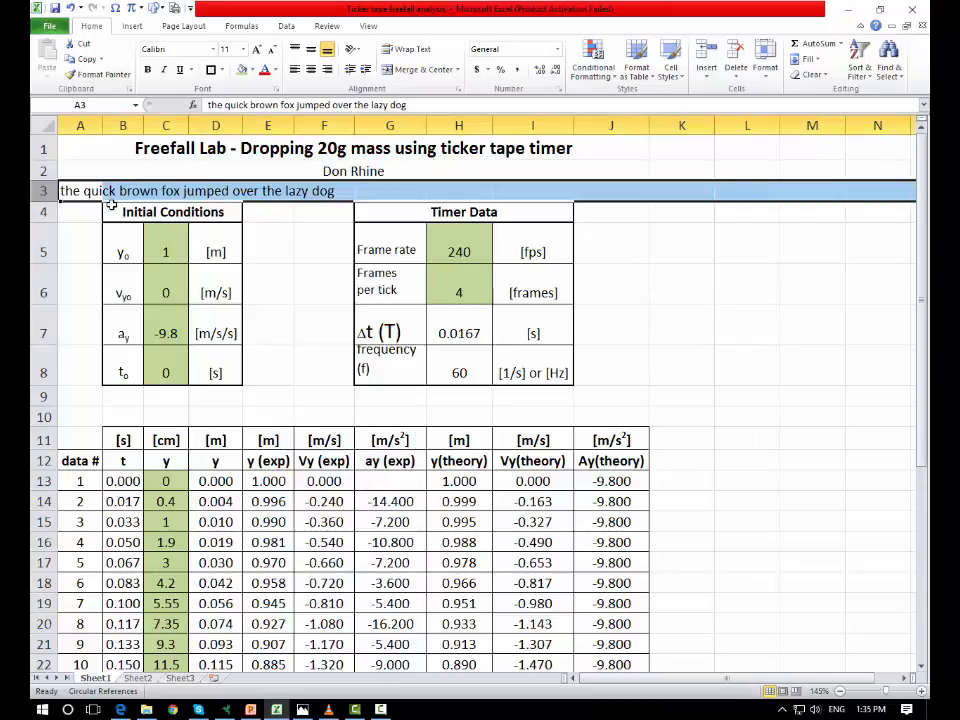
key("Delete")
left_click(811, 280)
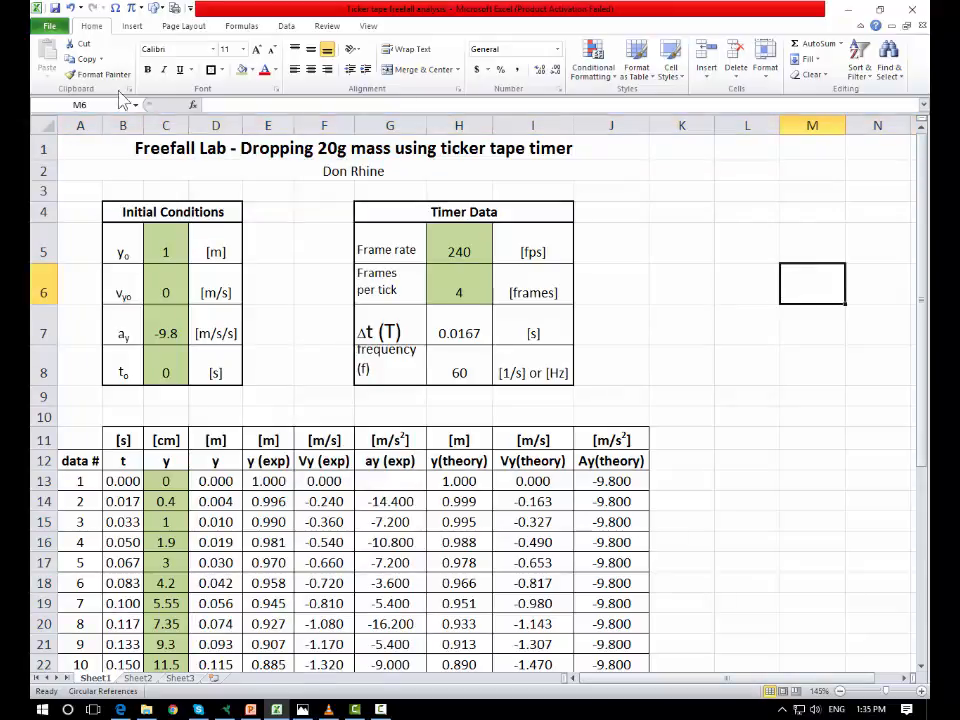
left_click(56, 8)
left_click(705, 440)
left_click(708, 285)
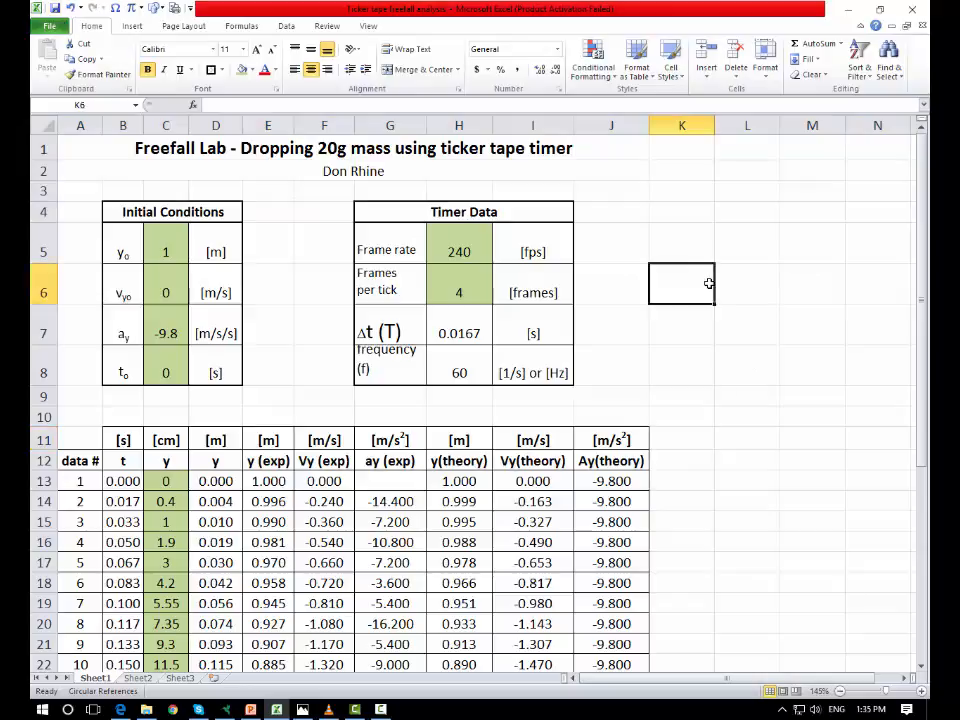